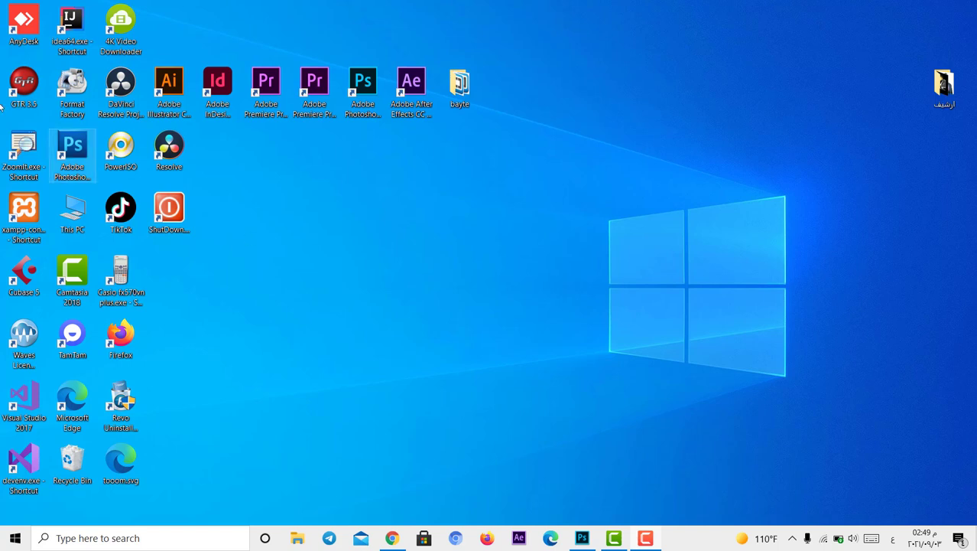
# - Select the group of icons on the desktop, clear the selection, and refresh the desktop
pyautogui.moveTo(517, 7); pyautogui.dragTo(2, 526)
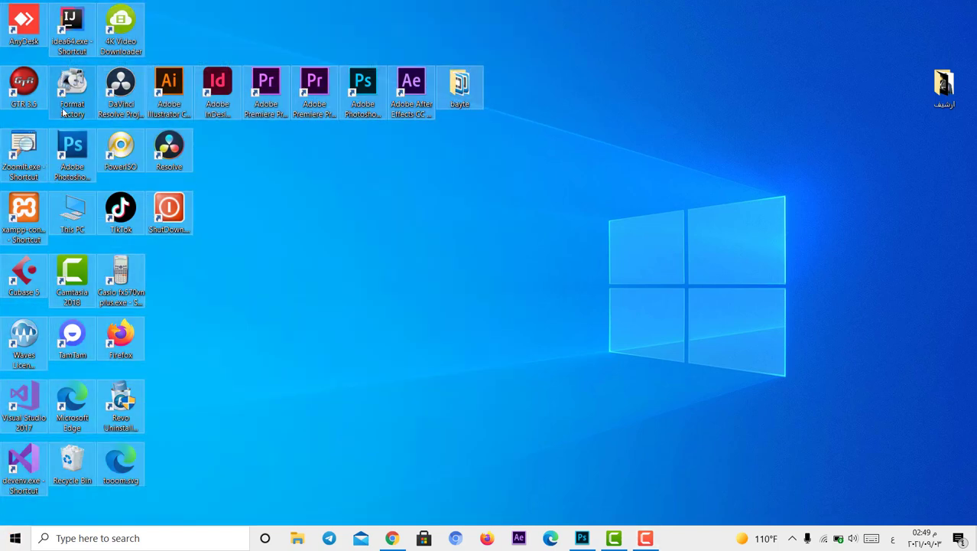
pyautogui.rightClick(592, 182)
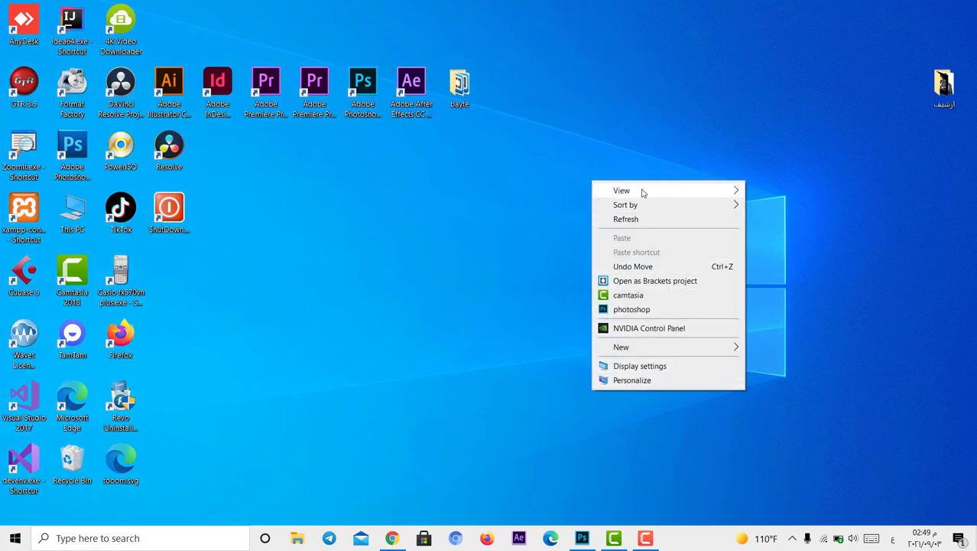
pyautogui.click(629, 220)
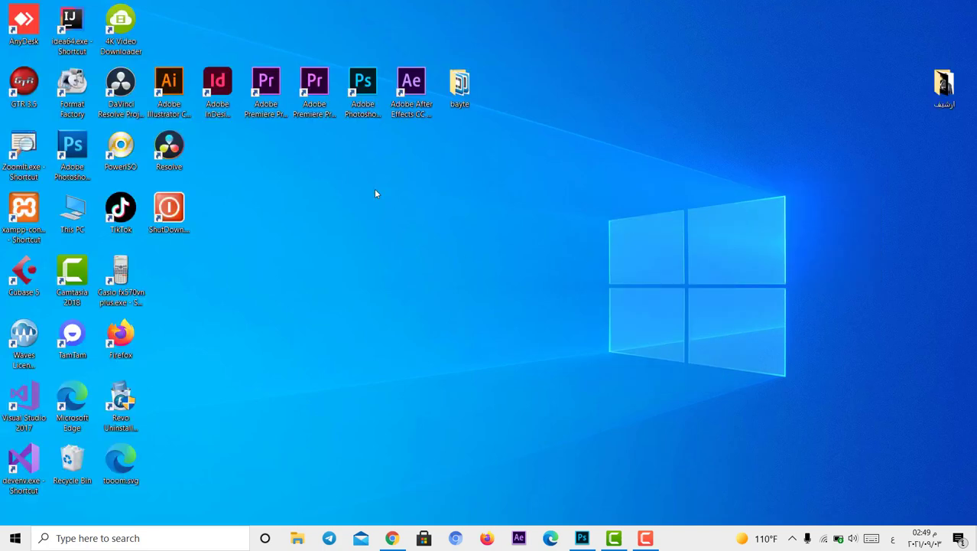
# - Examine the options for the empty desktop, including the View choices for icon size and arrangement
pyautogui.rightClick(413, 203)
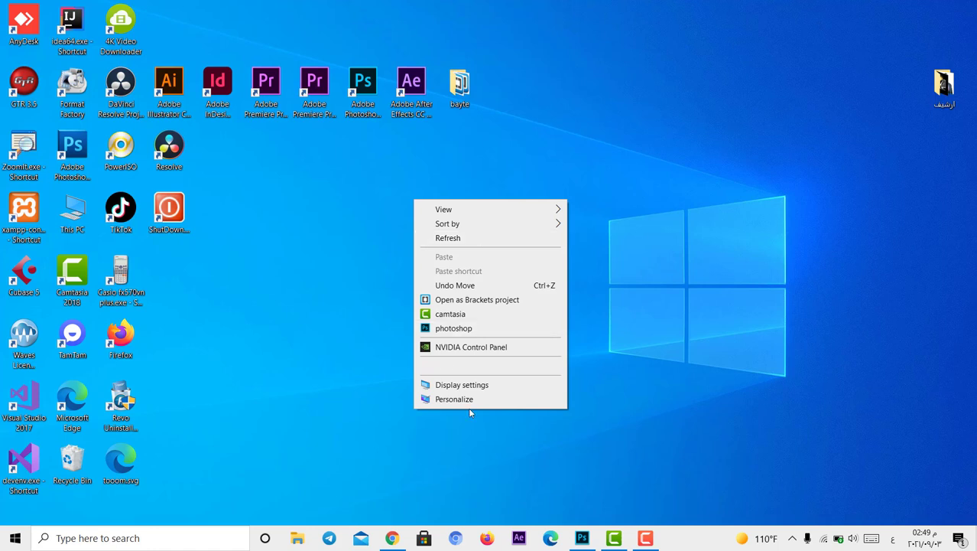
pyautogui.moveTo(465, 364)
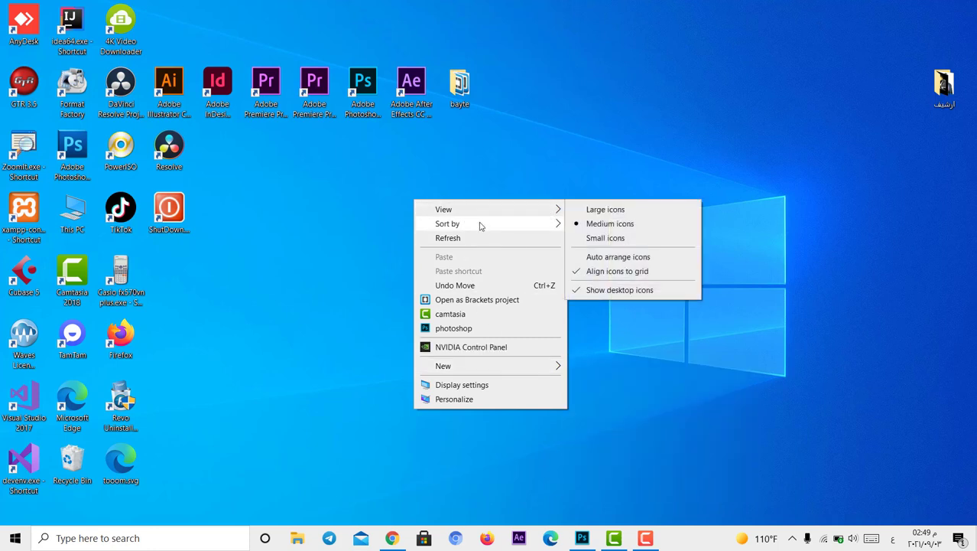
pyautogui.moveTo(480, 224)
pyautogui.click(349, 410)
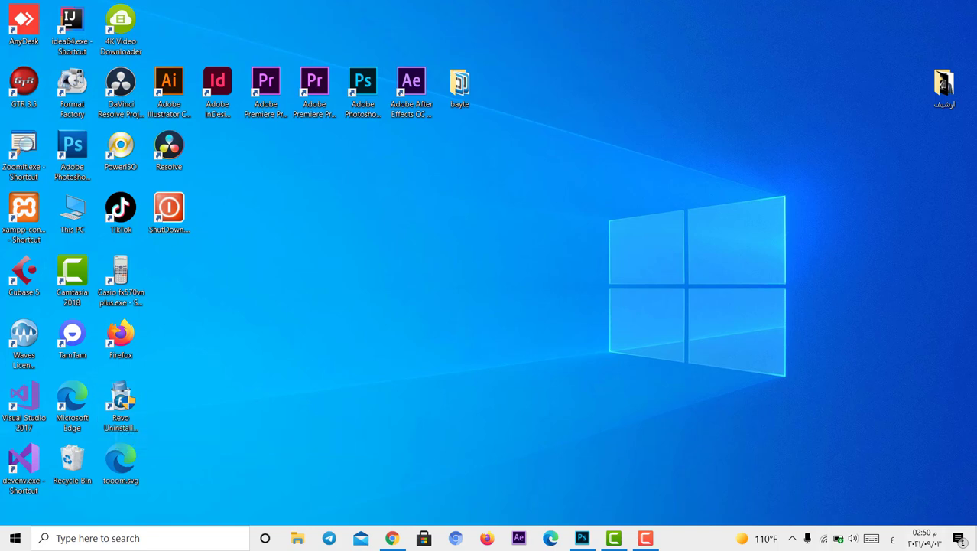
# - Open Start to view the installed programs and pinned tiles, and close it again
pyautogui.moveTo(923, 538)
pyautogui.click(13, 541)
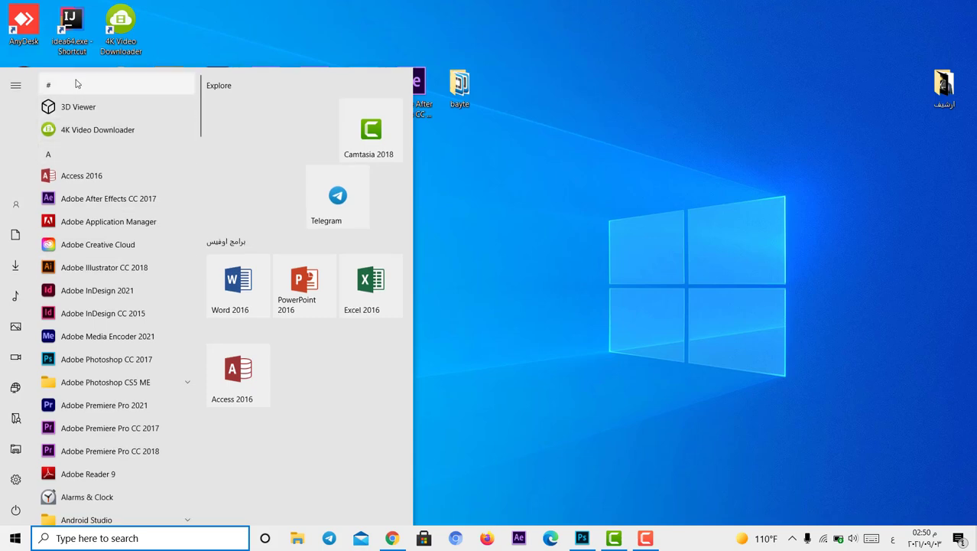
pyautogui.click(550, 391)
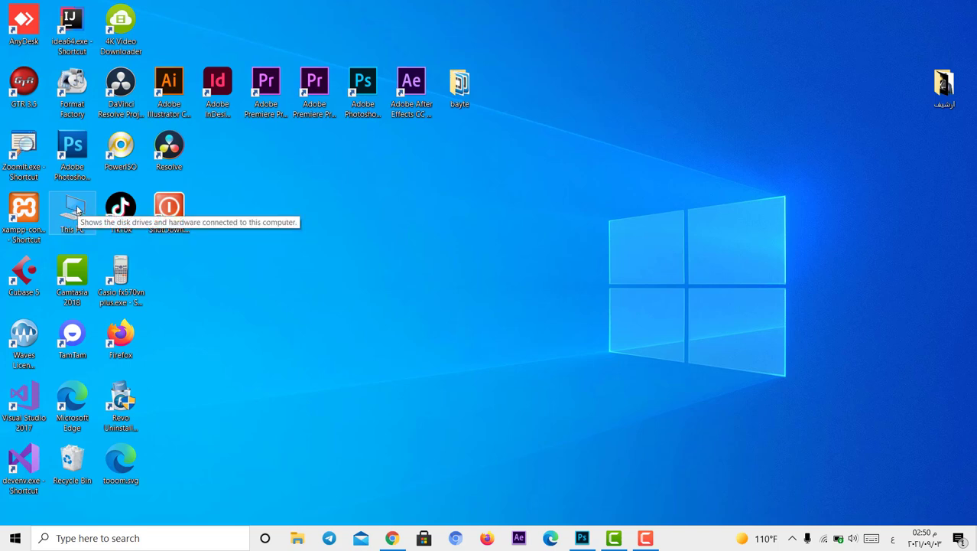
# - Open This PC, view the folders on Local Disk (C:), and close the window
pyautogui.doubleClick(76, 209)
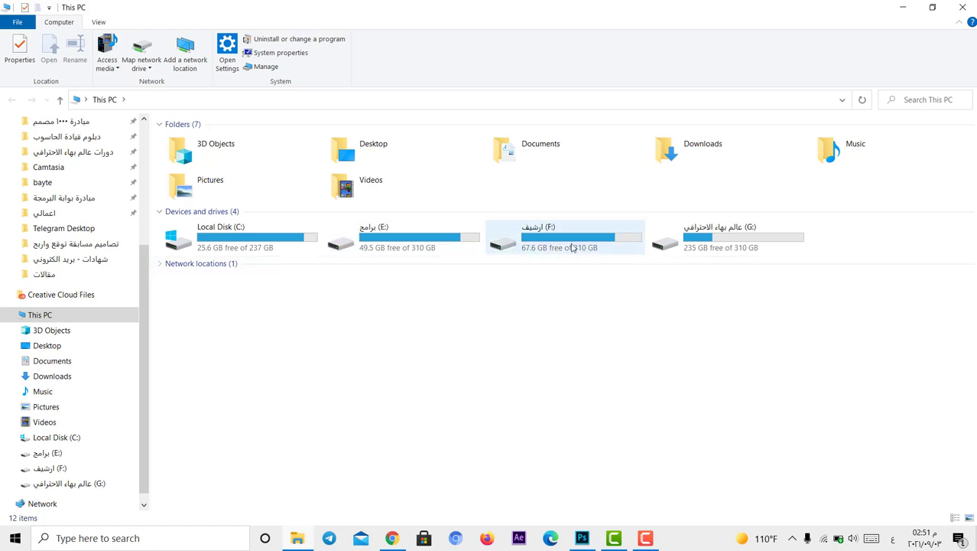
pyautogui.doubleClick(241, 236)
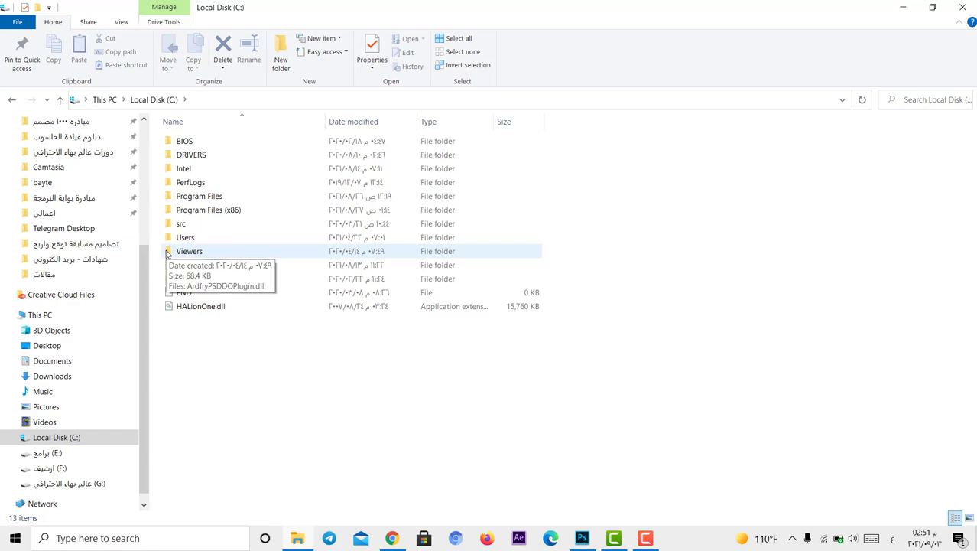
pyautogui.click(965, 6)
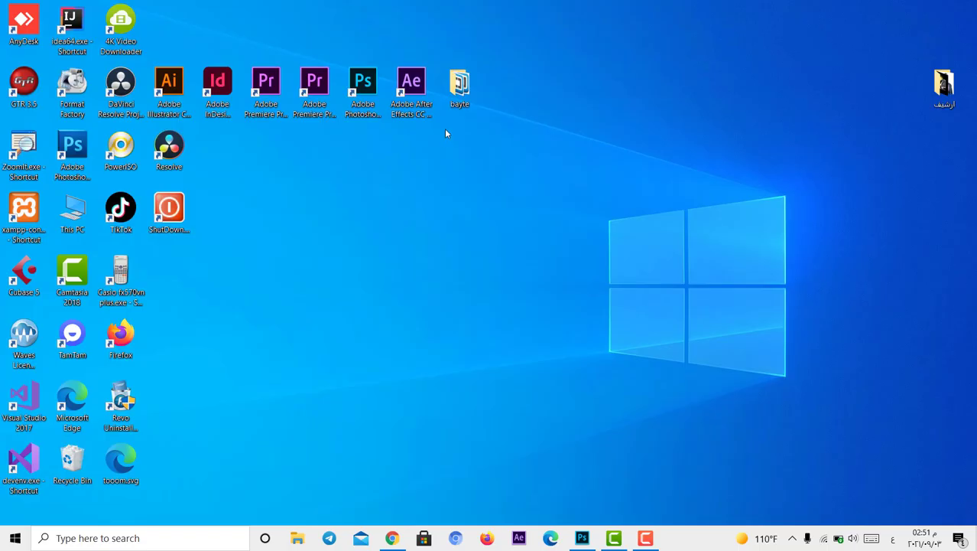
# - Move the bayte folder to an empty spot on the desktop and return it beside the After Effects shortcut
pyautogui.moveTo(459, 84); pyautogui.dragTo(607, 88)
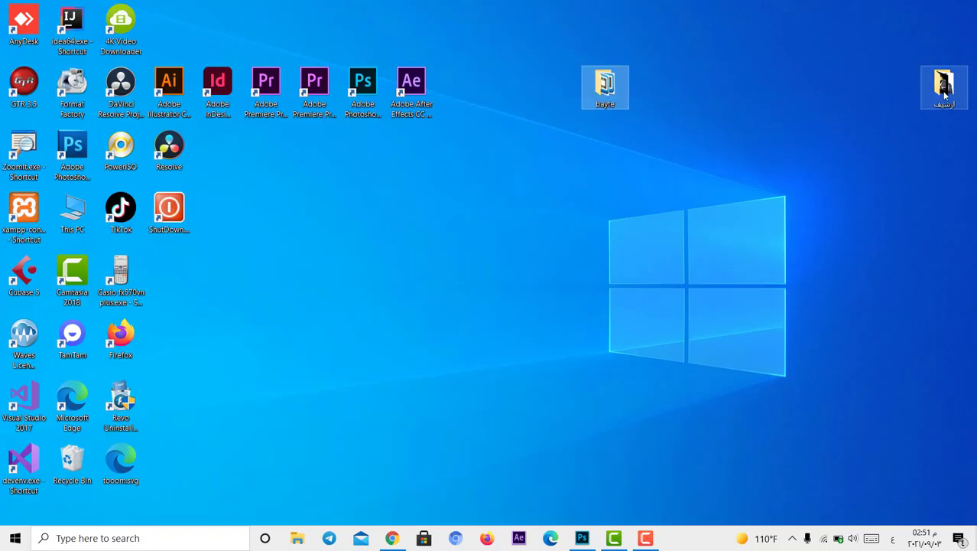
pyautogui.moveTo(945, 86)
pyautogui.mouseDown()
pyautogui.moveTo(612, 95)
pyautogui.moveTo(944, 86)
pyautogui.mouseUp()
pyautogui.moveTo(605, 88); pyautogui.dragTo(469, 92)
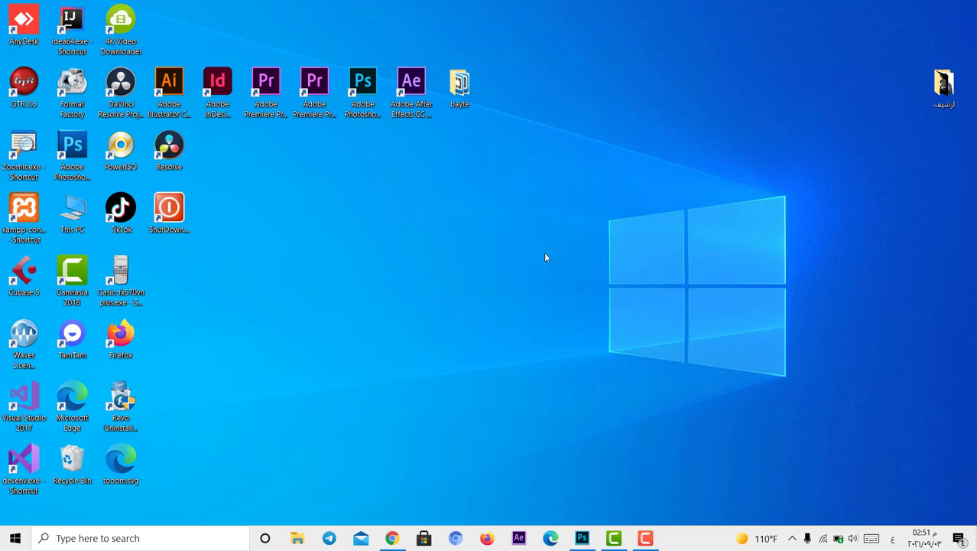
# - Compare the context options of the empty desktop, the Adobe After Effects CC 2017 shortcut and the taskbar
pyautogui.rightClick(406, 251)
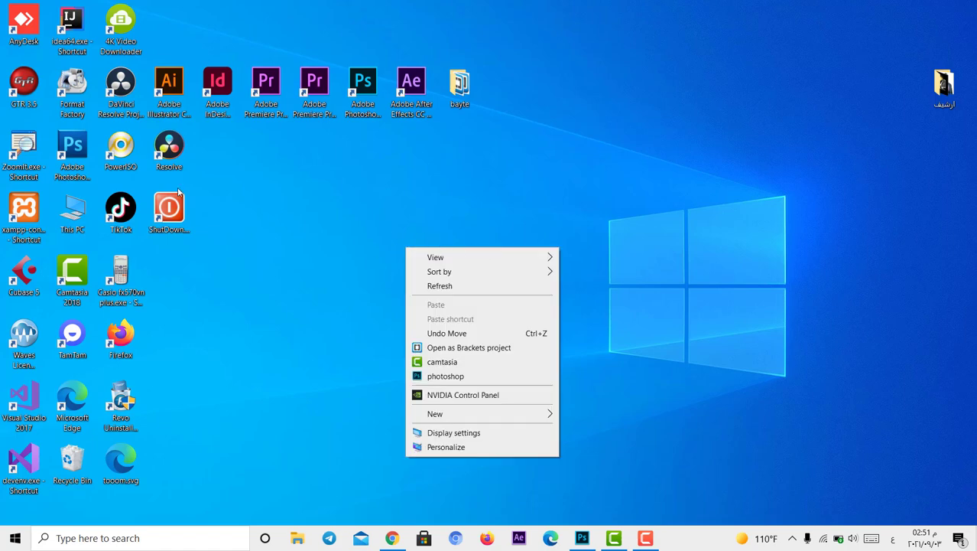
pyautogui.click(302, 195)
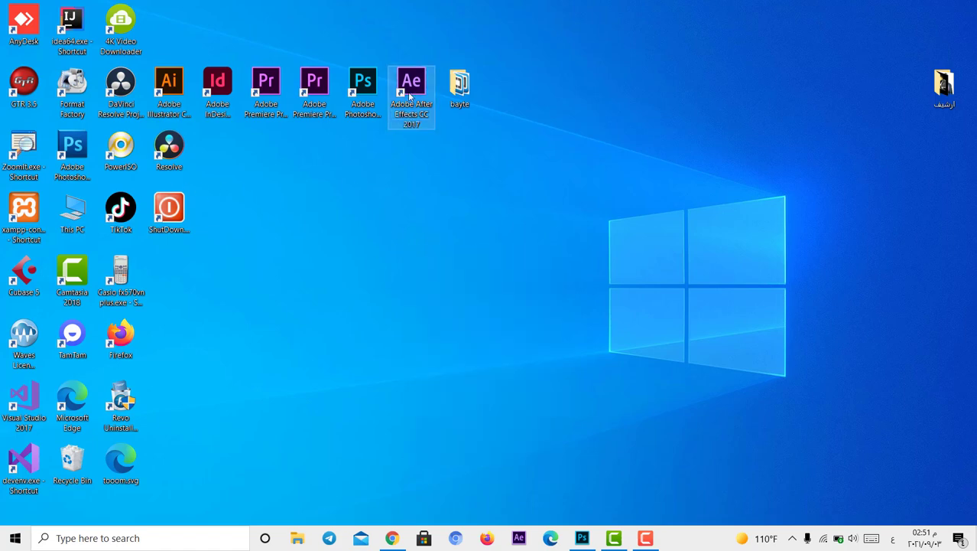
pyautogui.rightClick(411, 93)
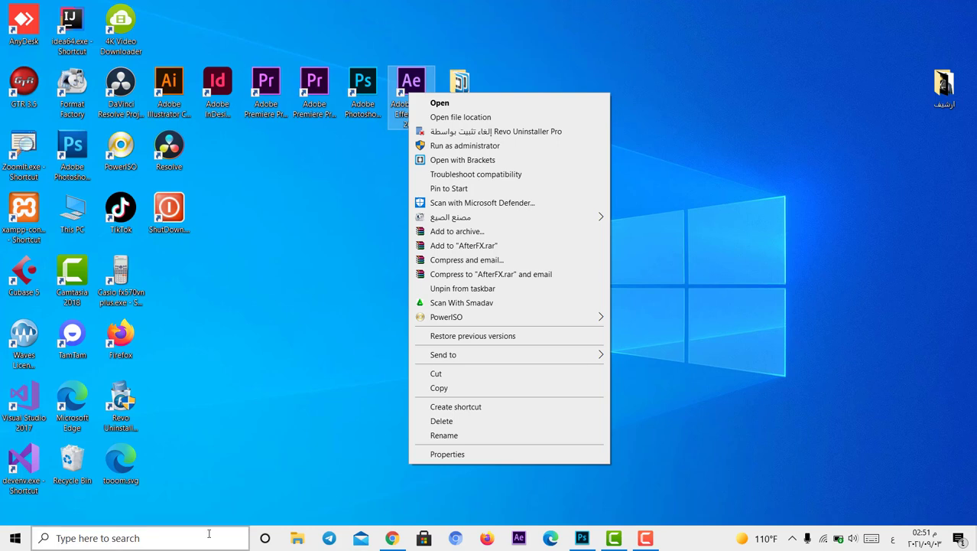
pyautogui.rightClick(699, 548)
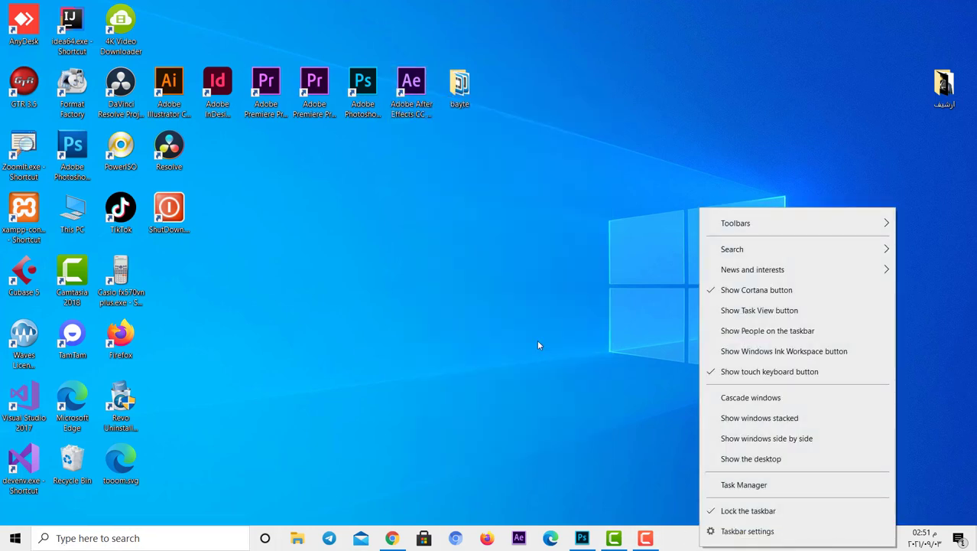
pyautogui.click(481, 213)
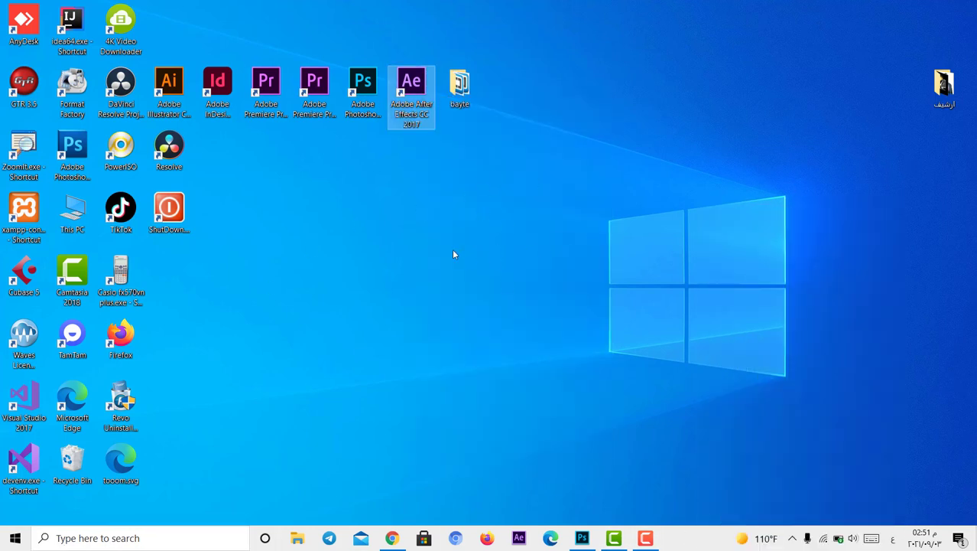
# - Create a new folder on the desktop
pyautogui.rightClick(424, 251)
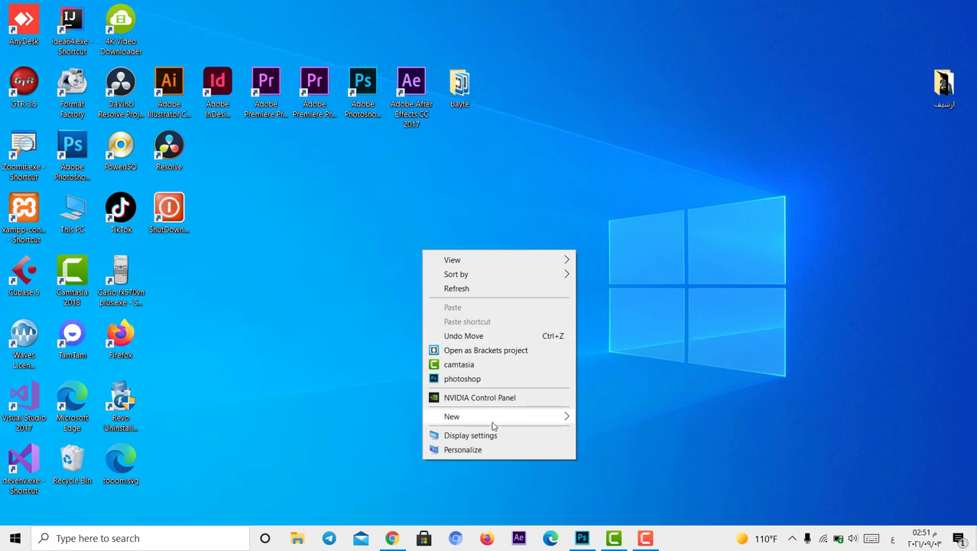
pyautogui.moveTo(497, 425)
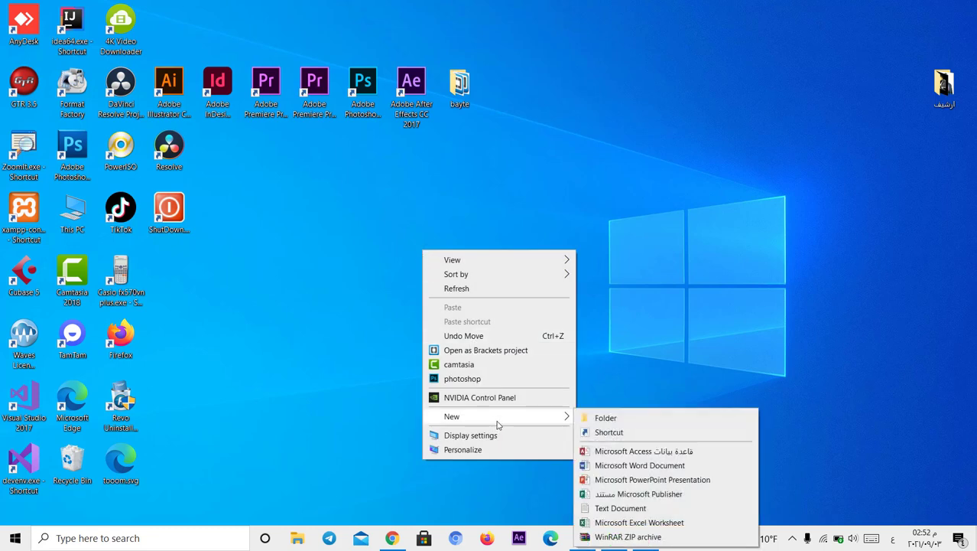
pyautogui.click(623, 418)
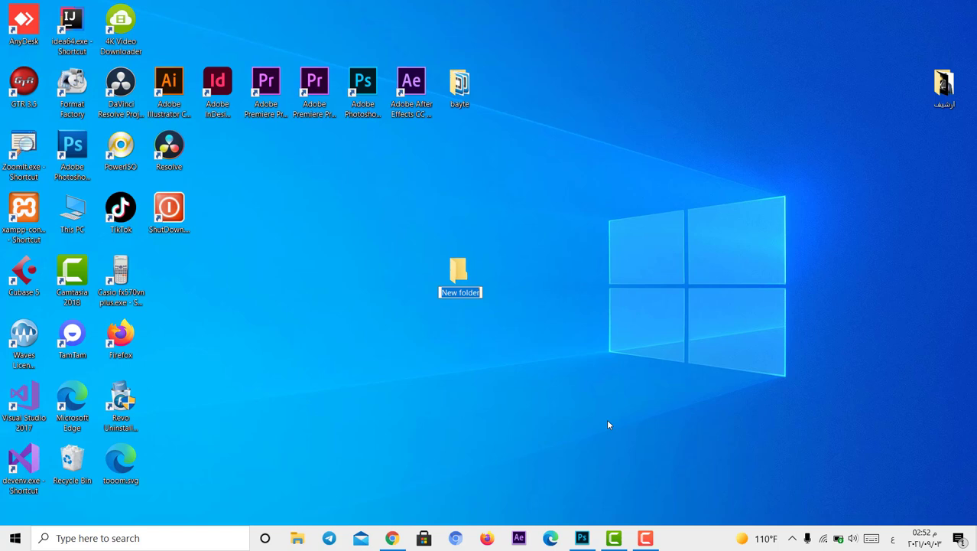
# - Enter trial text as the folder name and switch the input language to English (United States)
pyautogui.write('11')
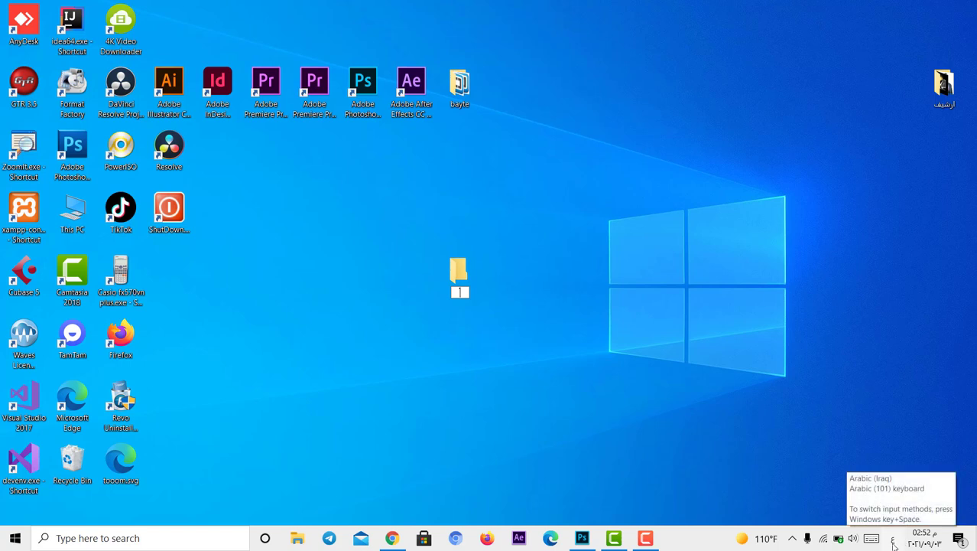
pyautogui.click(893, 540)
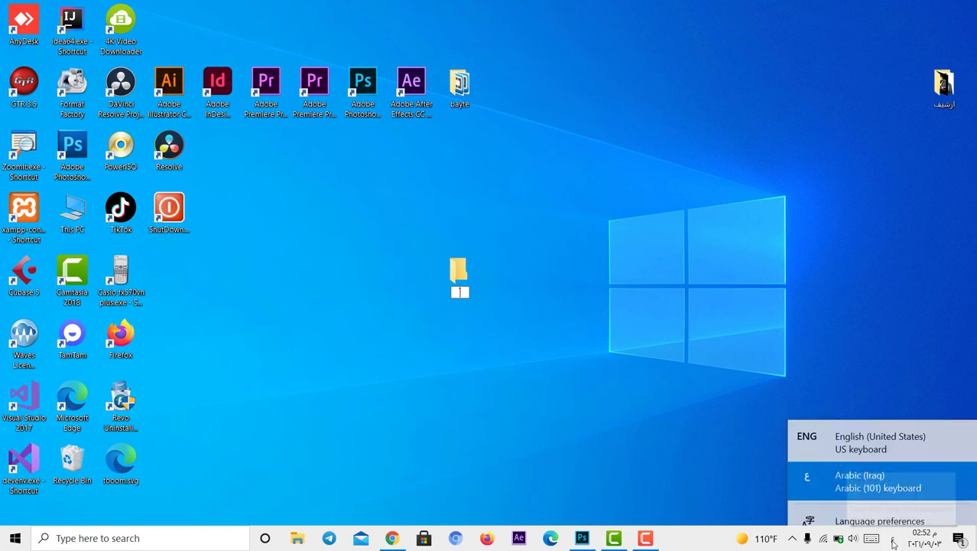
pyautogui.click(854, 424)
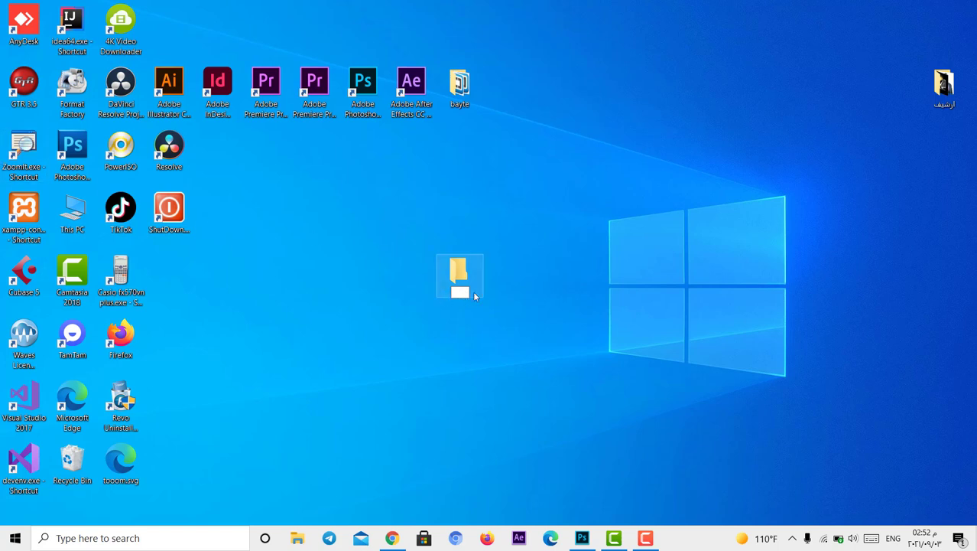
# - Switch the input language to Arabic (Iraq) and name the new folder "ارشيف" followed by the owner's first name
pyautogui.click(893, 538)
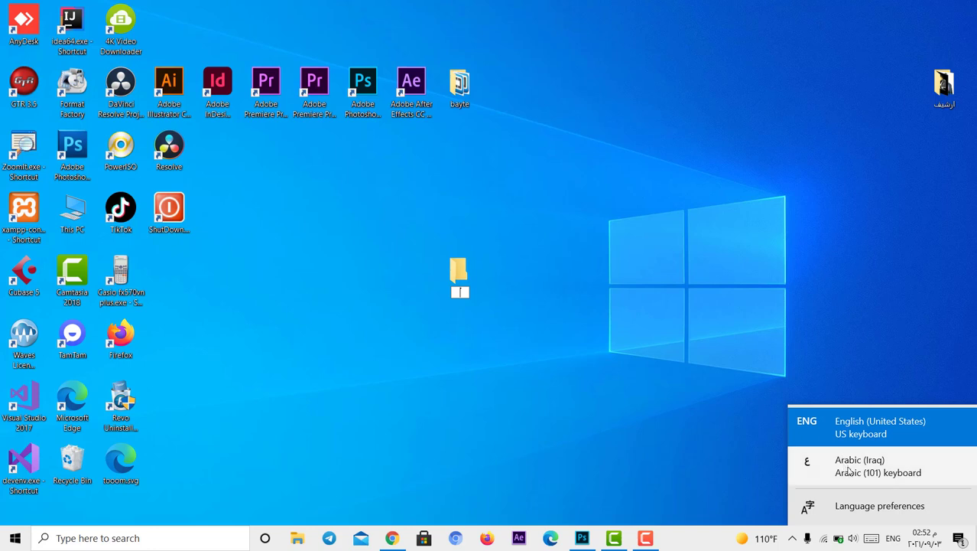
pyautogui.click(842, 469)
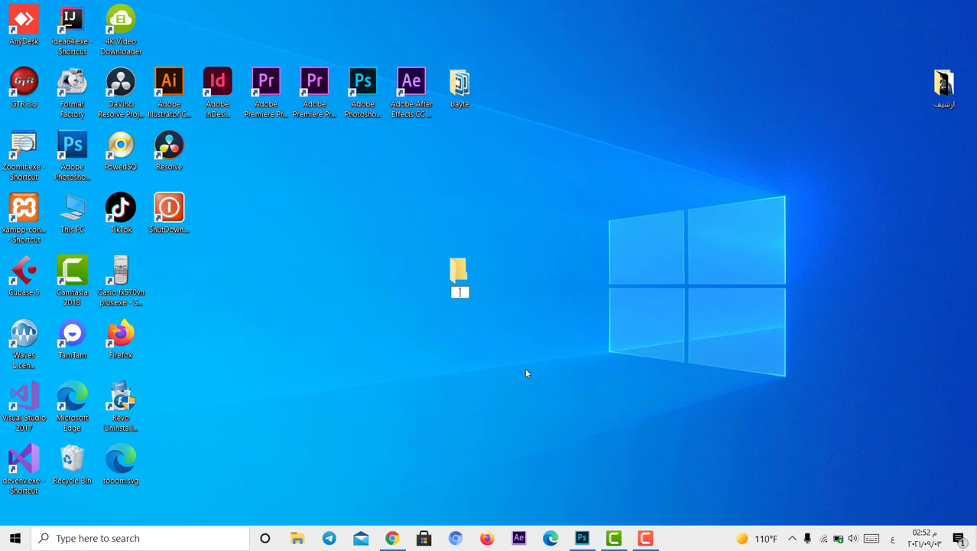
pyautogui.write('أرشيف بهاء')
pyautogui.press('Return')
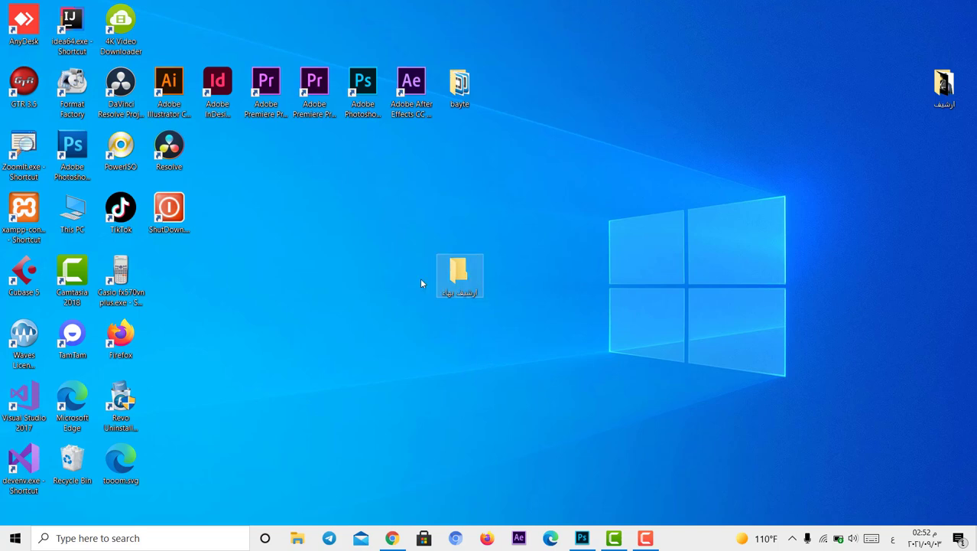
# - Move the newly named folder between different empty spots on the desktop and box-select it
pyautogui.moveTo(467, 279); pyautogui.dragTo(322, 279)
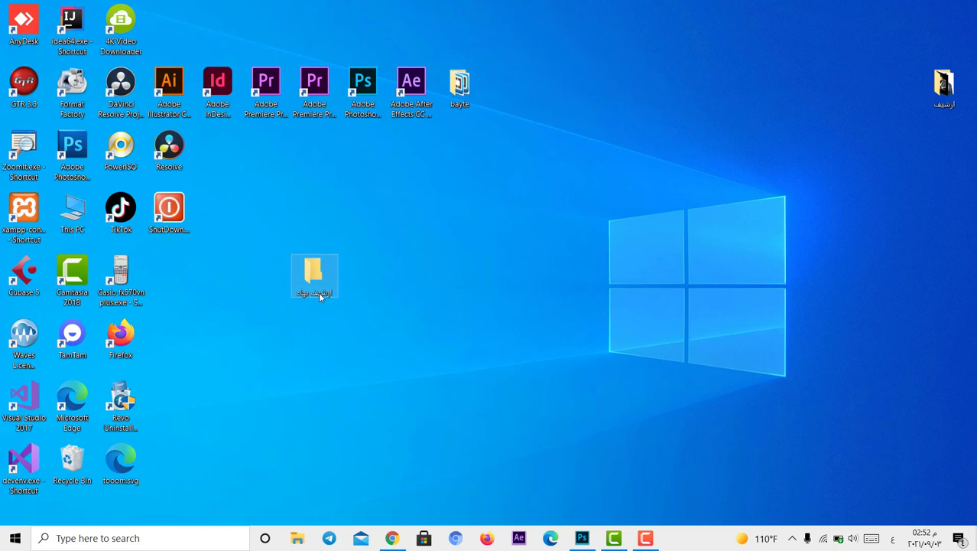
pyautogui.moveTo(376, 229); pyautogui.dragTo(251, 343)
pyautogui.moveTo(311, 285); pyautogui.dragTo(399, 202)
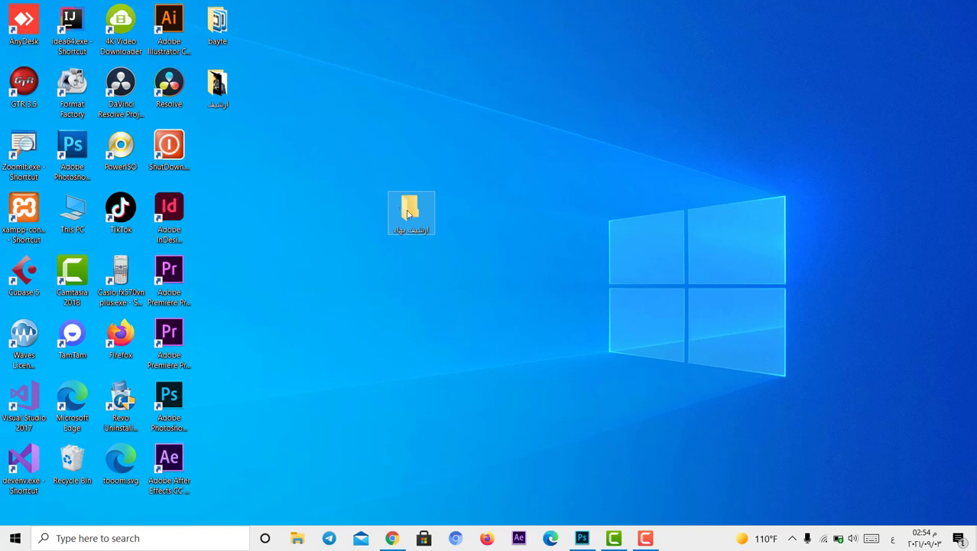
# - Turn on Auto arrange icons for the desktop and move the Adobe InDesign 2021 shortcut after the new folder
pyautogui.rightClick(422, 141)
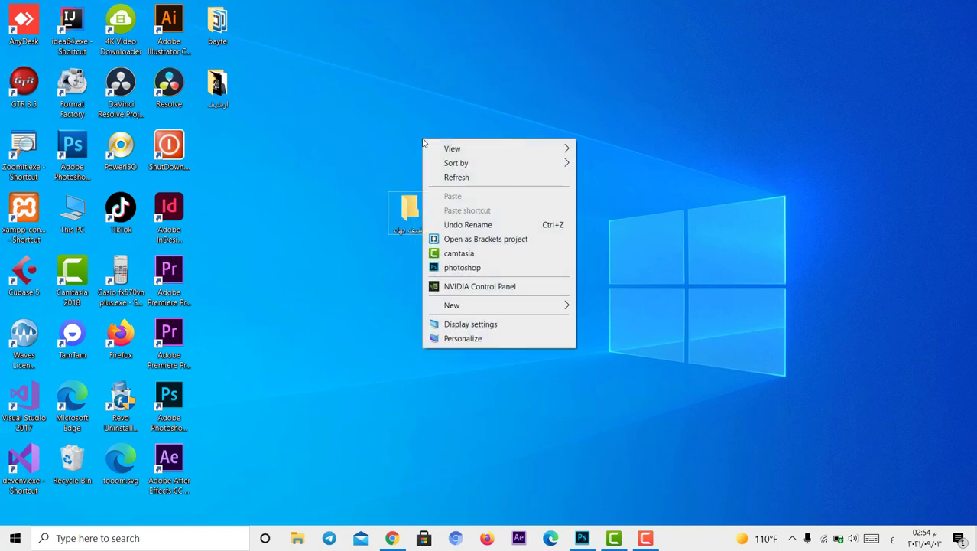
pyautogui.moveTo(511, 157)
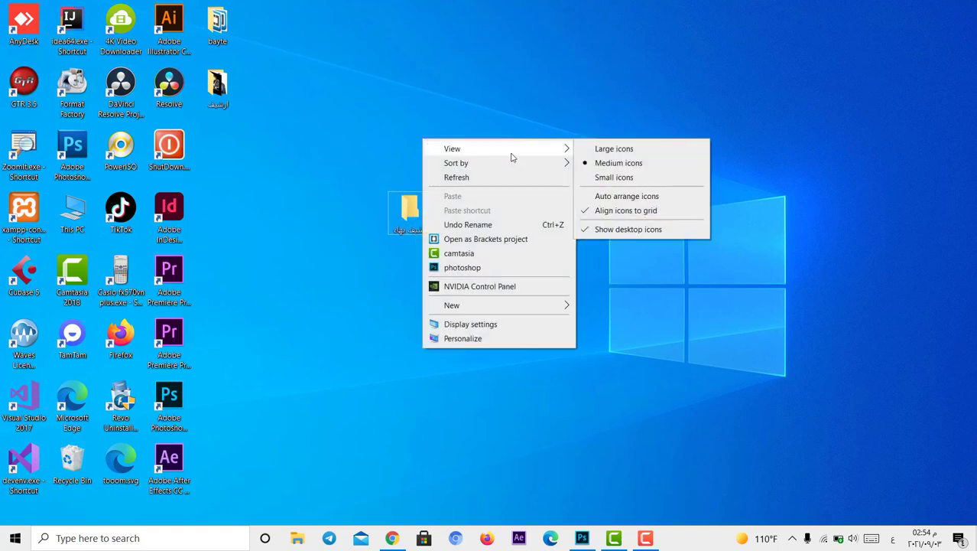
pyautogui.click(620, 196)
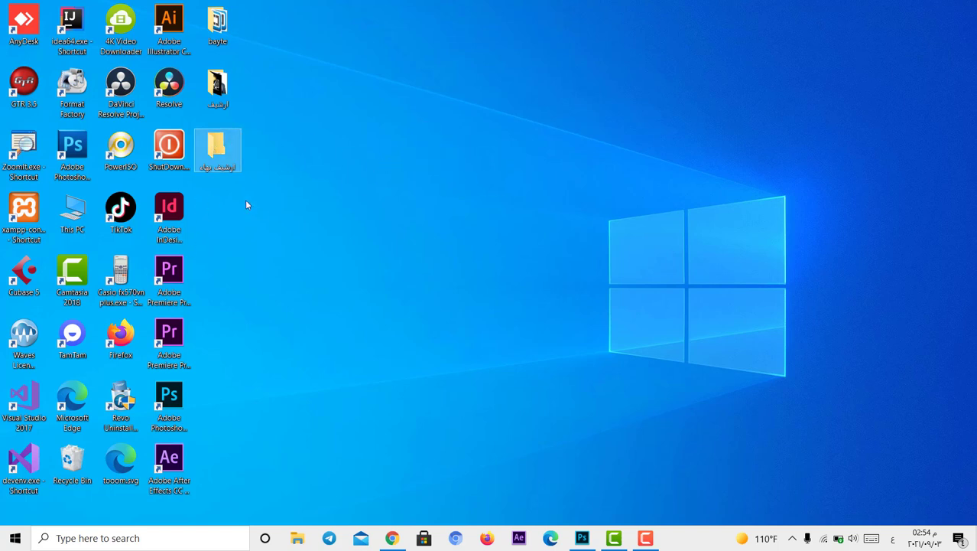
pyautogui.moveTo(169, 210); pyautogui.dragTo(218, 153)
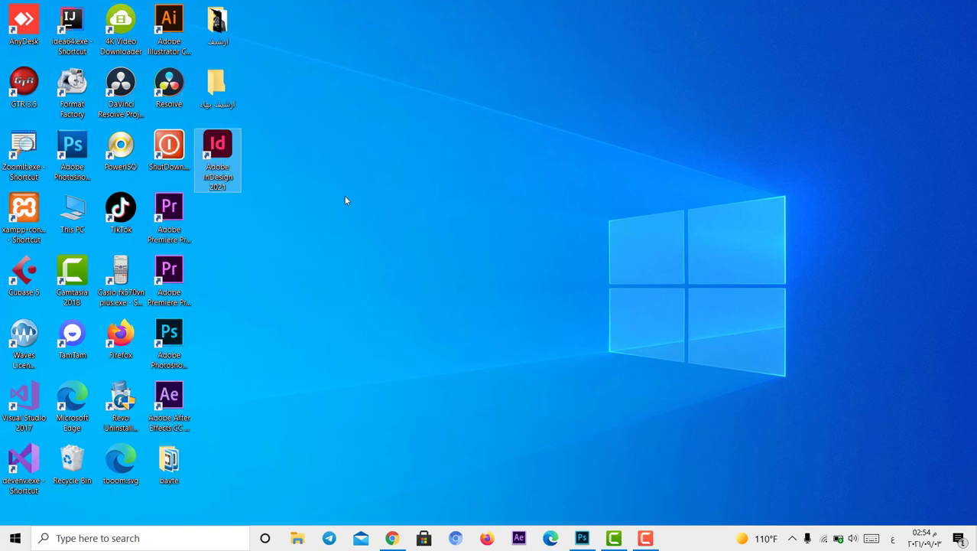
pyautogui.click(225, 93)
# - Turn off Auto arrange icons for the desktop and move the newly named folder to an empty spot away from the icon columns
pyautogui.rightClick(487, 142)
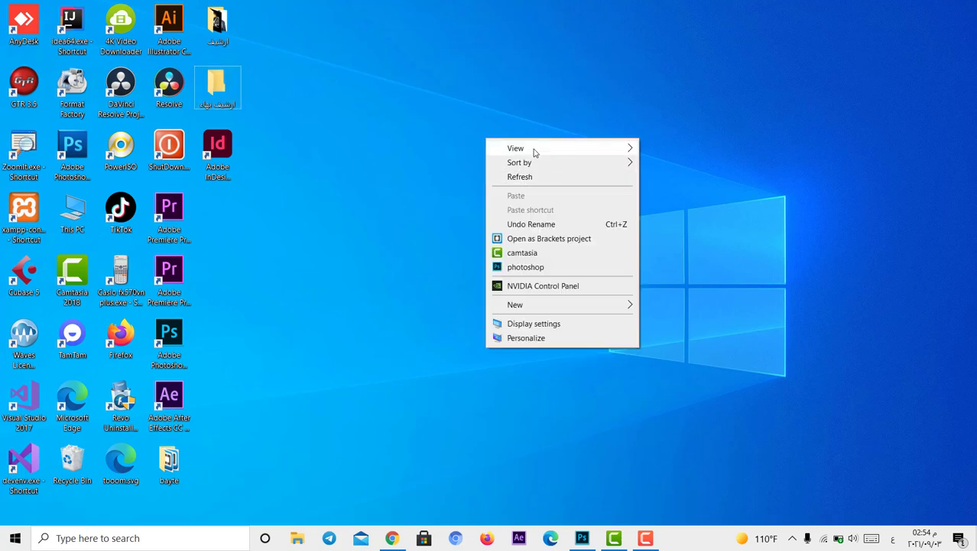
pyautogui.moveTo(535, 150)
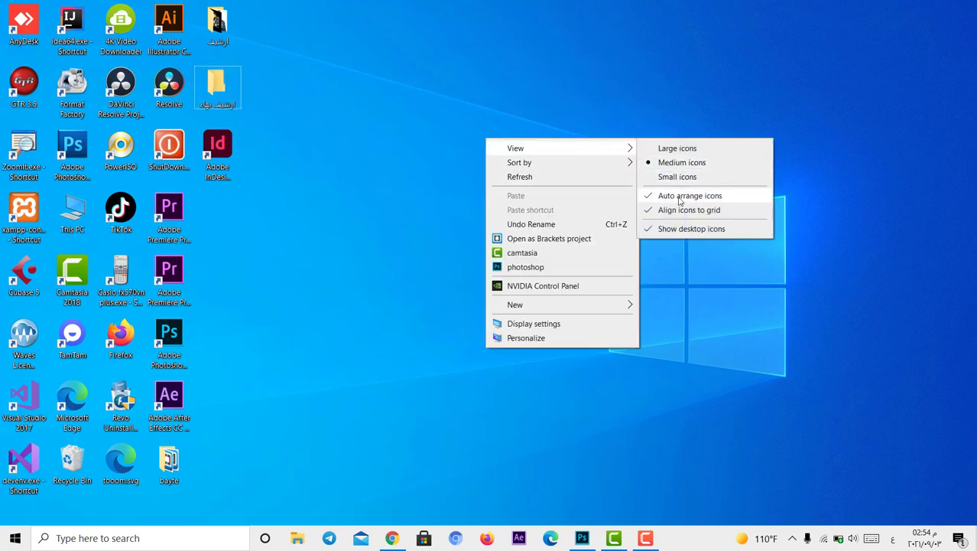
pyautogui.click(653, 199)
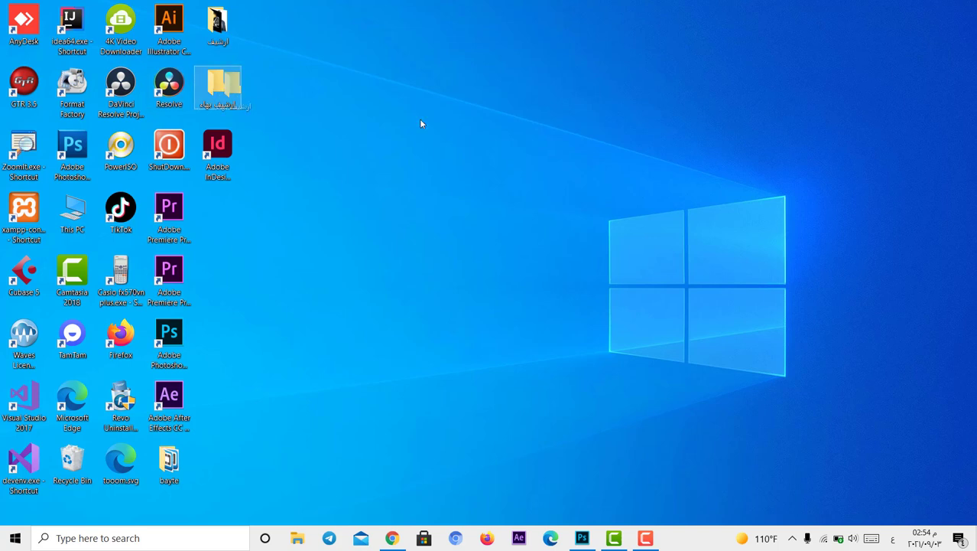
pyautogui.moveTo(608, 107); pyautogui.dragTo(610, 120)
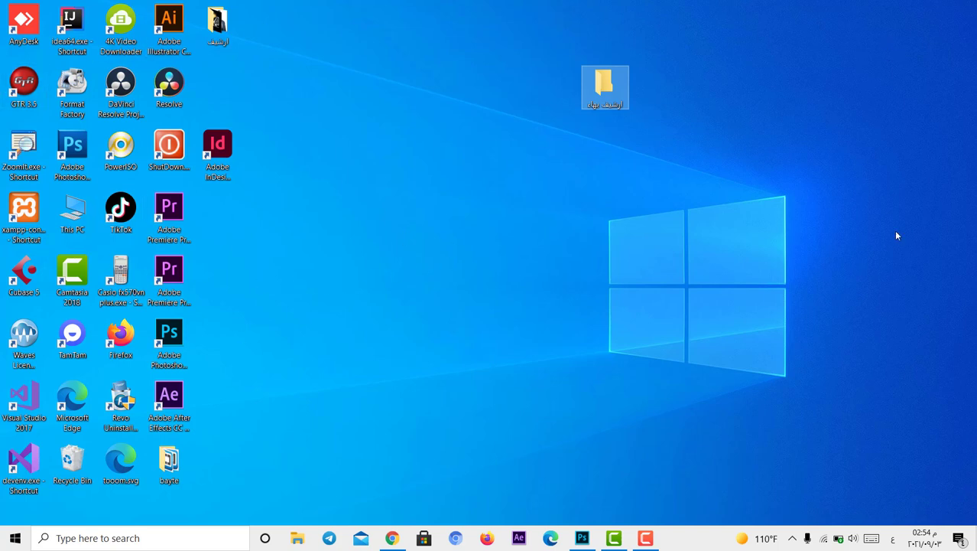
# - Change the desktop background to the night sky picture with the green tent and close Settings to view it
pyautogui.rightClick(414, 214)
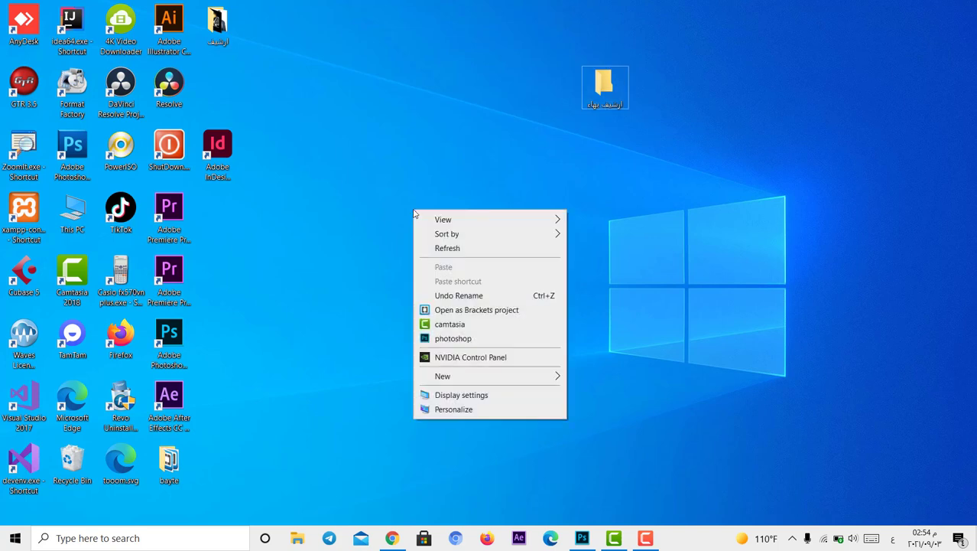
pyautogui.click(468, 410)
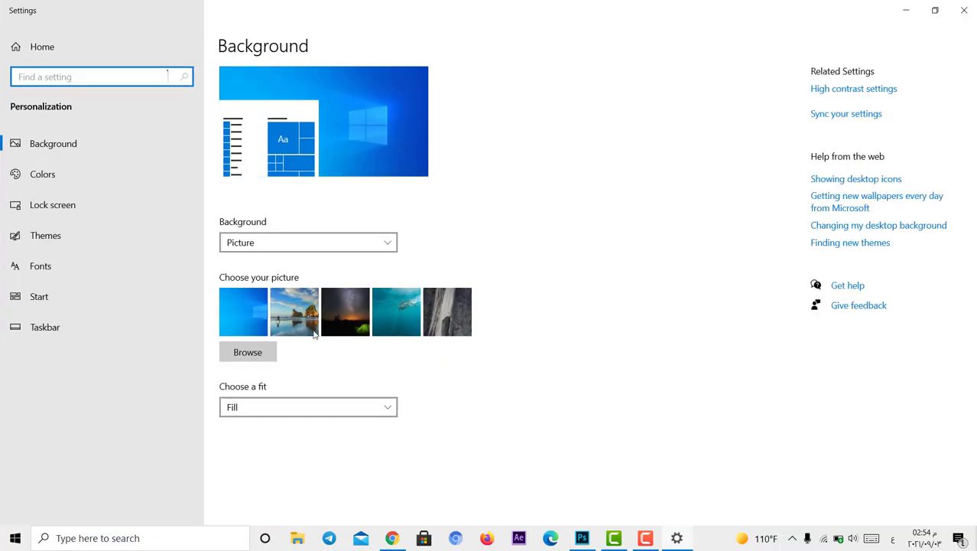
pyautogui.click(301, 317)
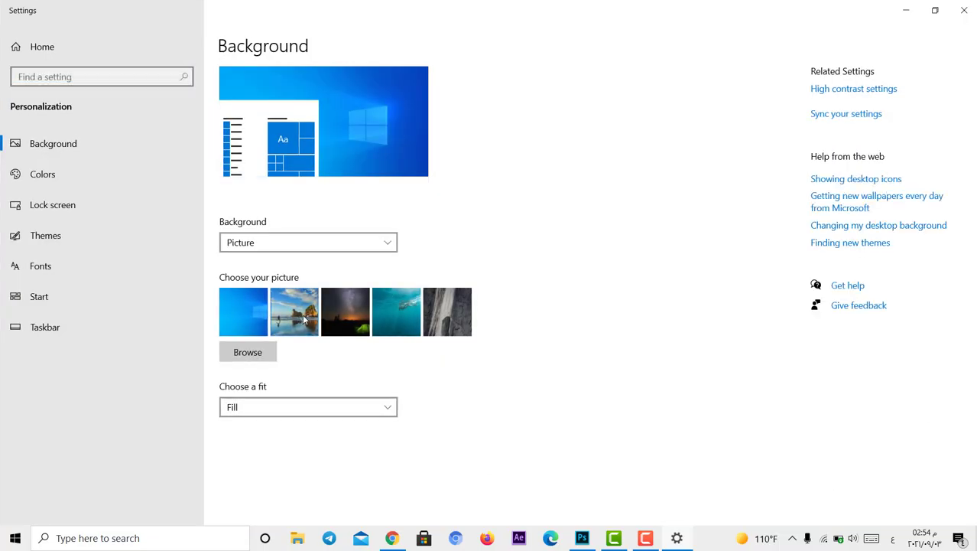
pyautogui.click(357, 327)
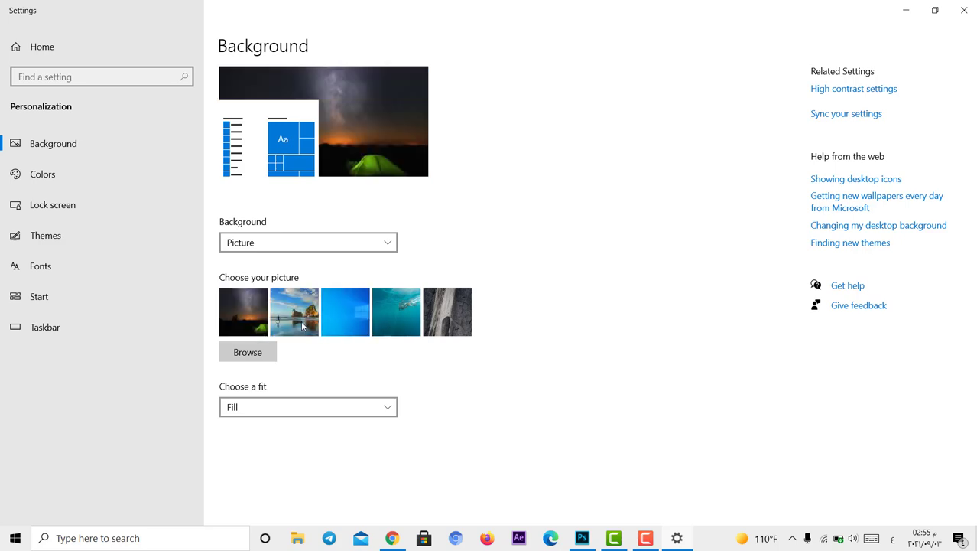
pyautogui.click(248, 310)
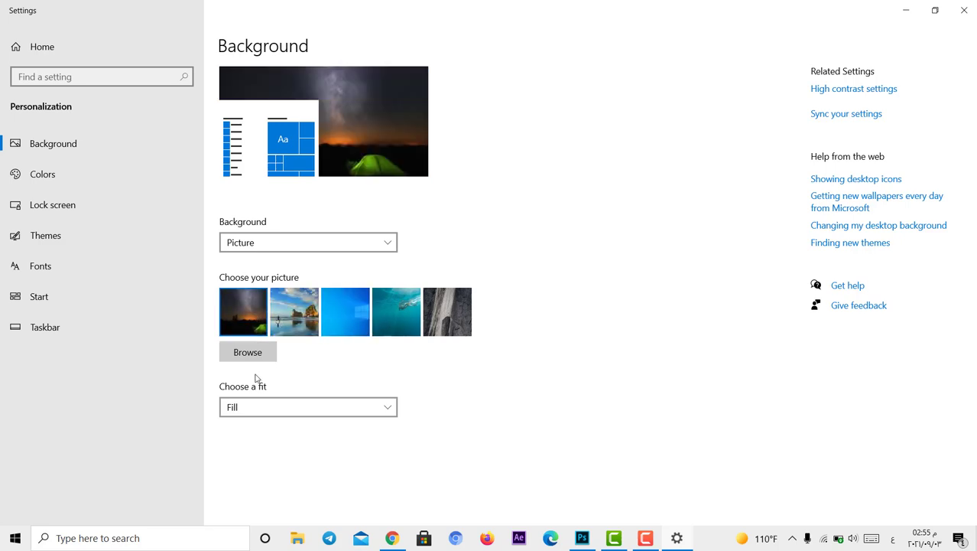
pyautogui.click(966, 10)
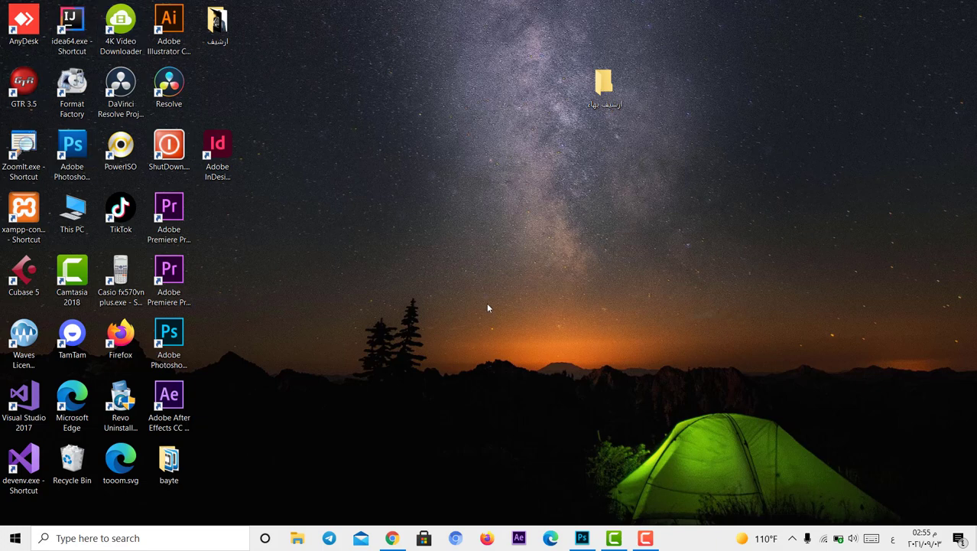
# - Set the desktop background back to the blue Windows logo picture in Personalization and close Settings
pyautogui.rightClick(461, 188)
pyautogui.click(514, 390)
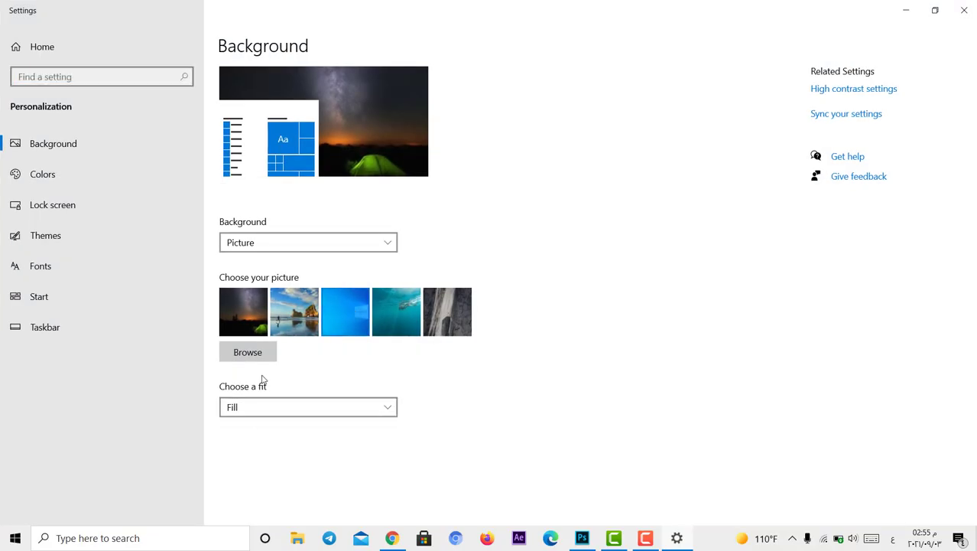
pyautogui.click(348, 313)
pyautogui.click(964, 10)
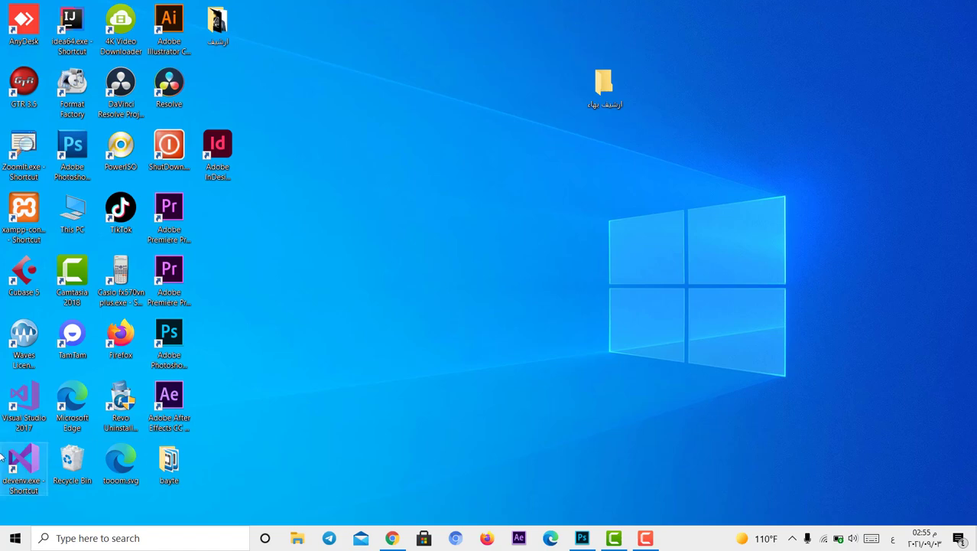
# - Open the Start app list and look inside the Dart and Fabfilter folders, collapsing Fabfilter again
pyautogui.click(15, 537)
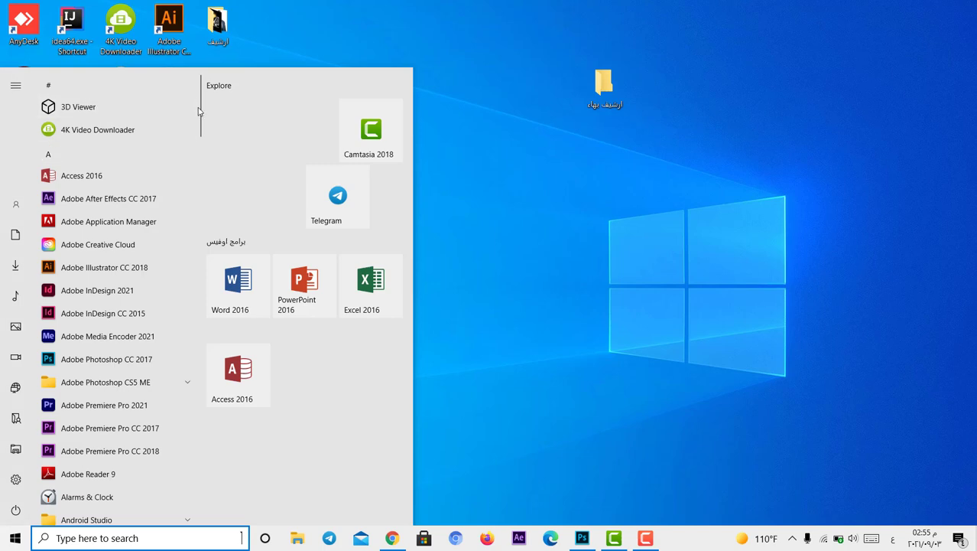
pyautogui.moveTo(201, 111); pyautogui.dragTo(192, 93)
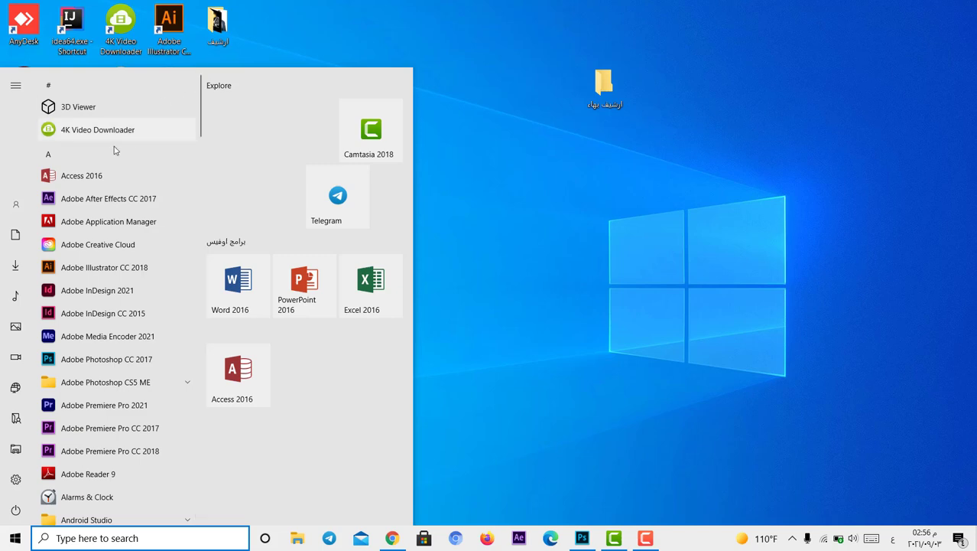
pyautogui.scroll(-4, 115, 149)
pyautogui.scroll(-5, 100, 234)
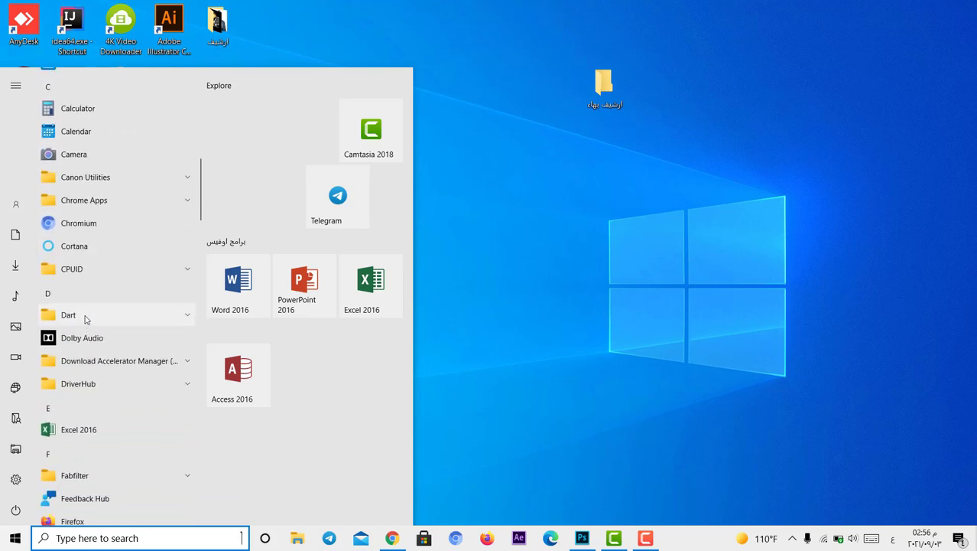
pyautogui.click(174, 320)
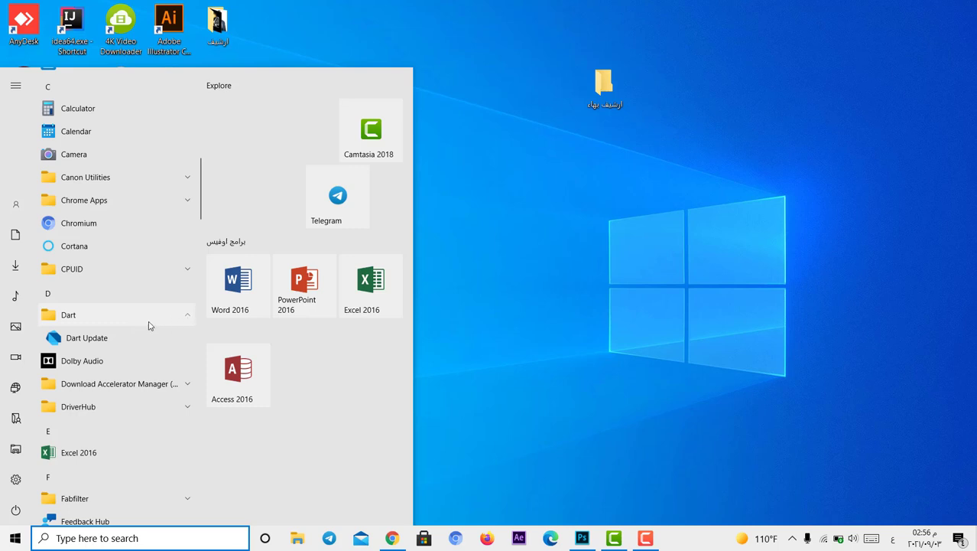
pyautogui.scroll(-3, 113, 356)
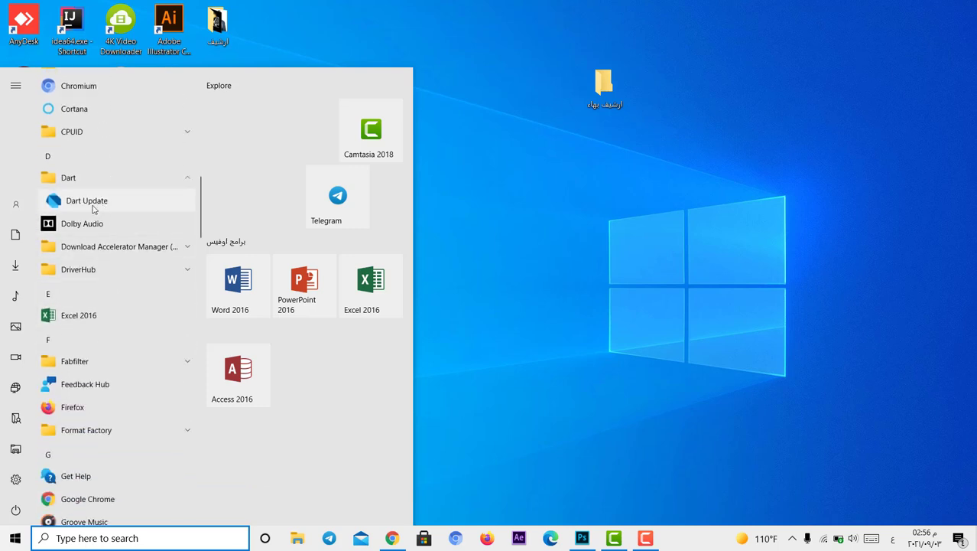
pyautogui.click(88, 359)
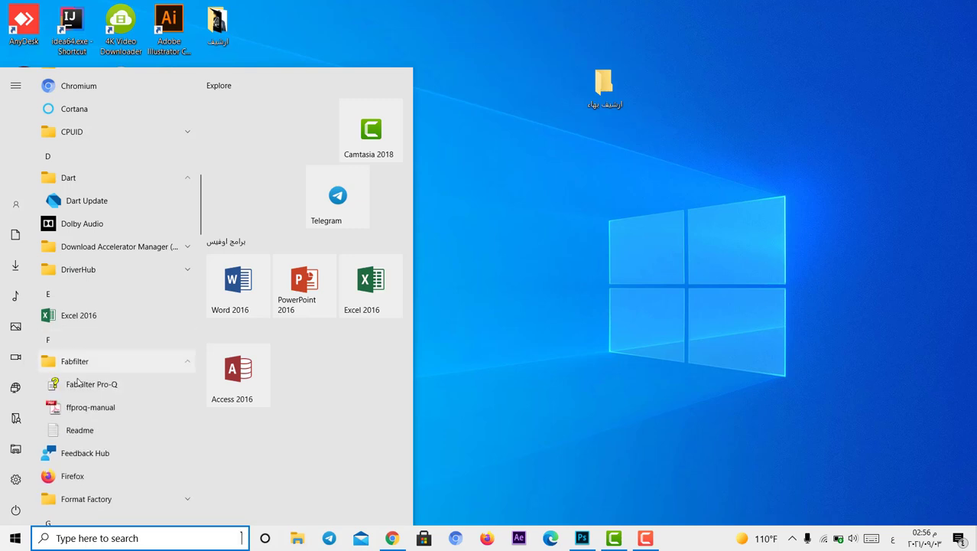
pyautogui.click(93, 361)
# - Look inside the Java and K-Lite Codec Pack folders in the Start app list, collapsing K-Lite Codec Pack again
pyautogui.scroll(-5, 94, 361)
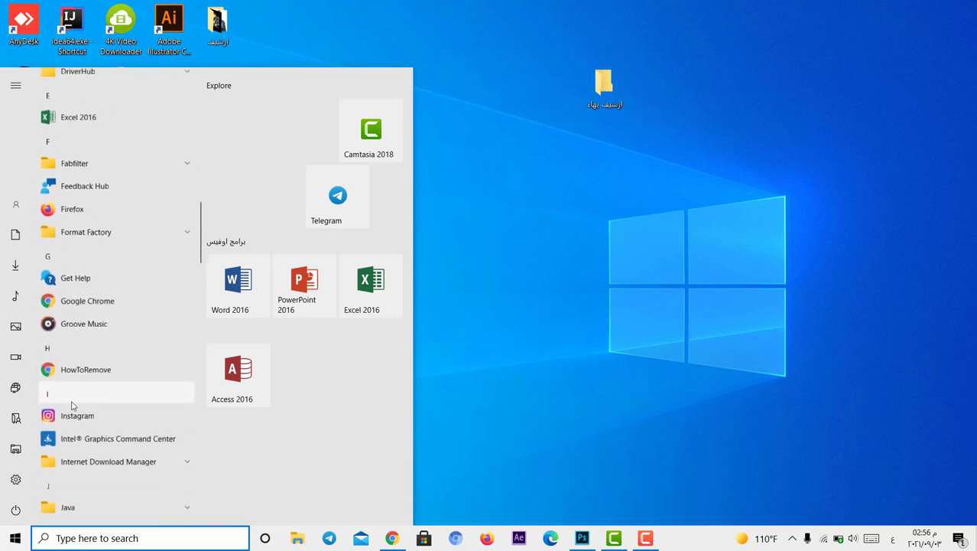
pyautogui.click(98, 293)
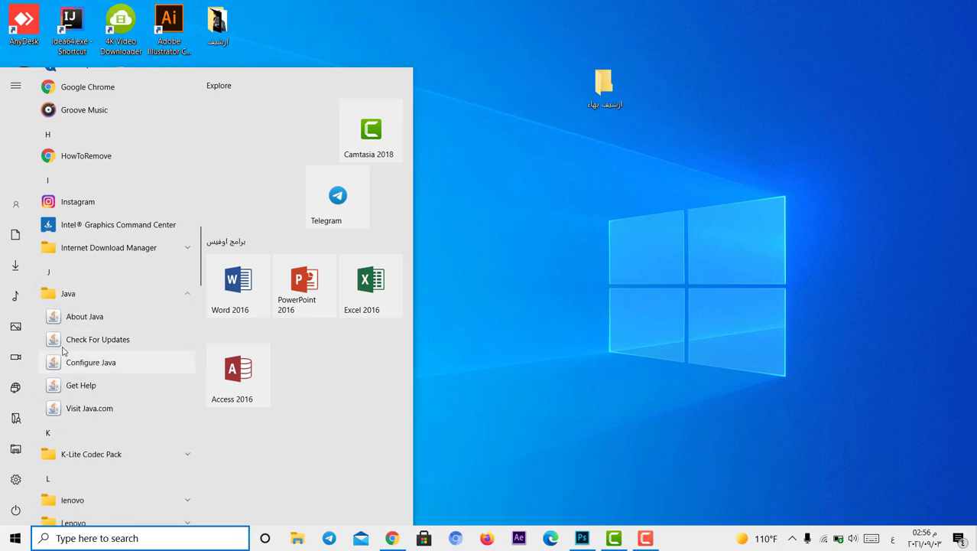
pyautogui.scroll(-1, 92, 367)
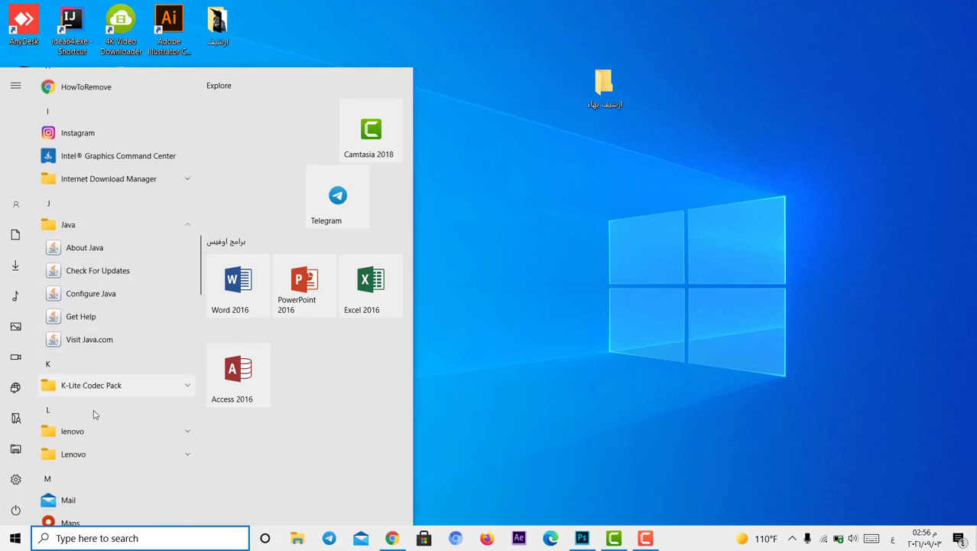
pyautogui.click(136, 389)
pyautogui.scroll(-2, 136, 391)
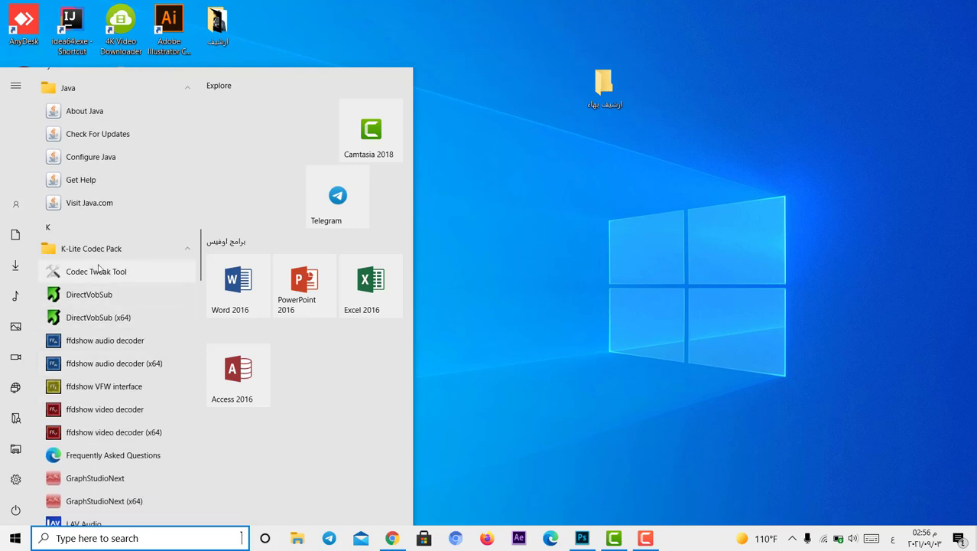
pyautogui.click(94, 250)
pyautogui.scroll(-2, 84, 306)
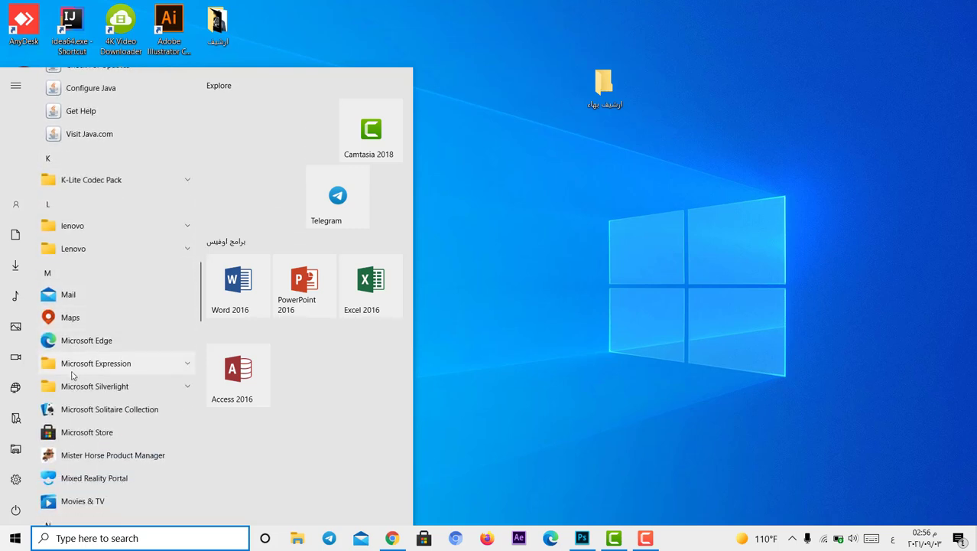
# - Expand the Microsoft Expression folder, review the remaining apps to the end of the list, and close Start
pyautogui.click(89, 298)
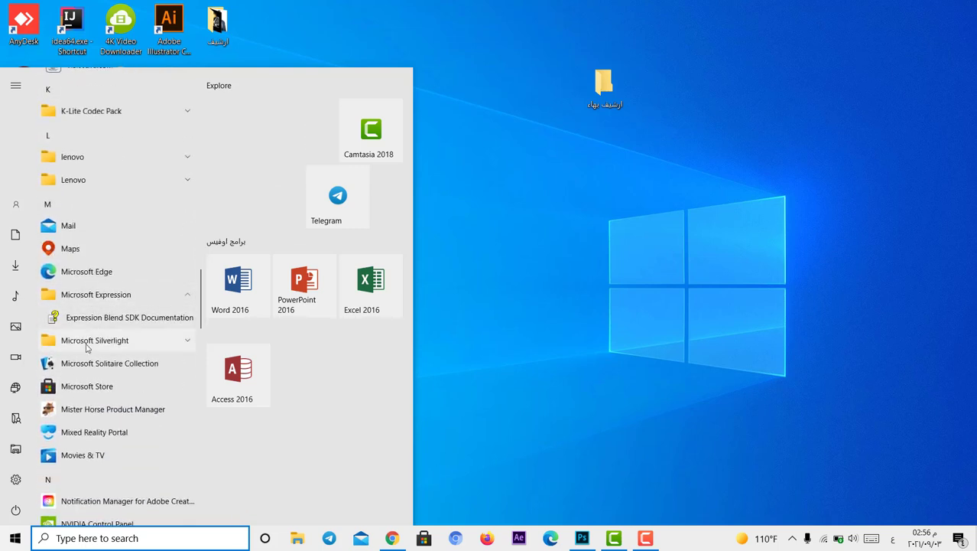
pyautogui.scroll(-3, 89, 346)
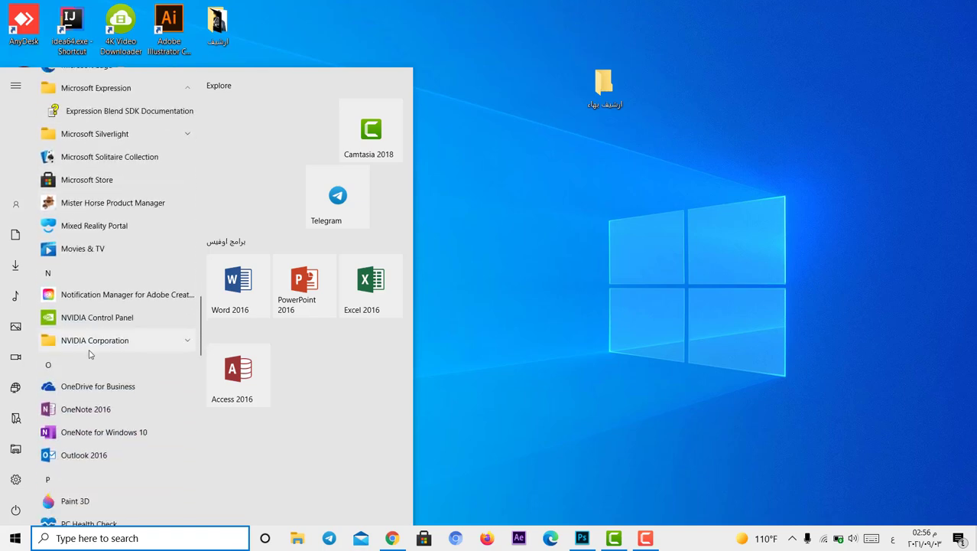
pyautogui.scroll(-10, 97, 345)
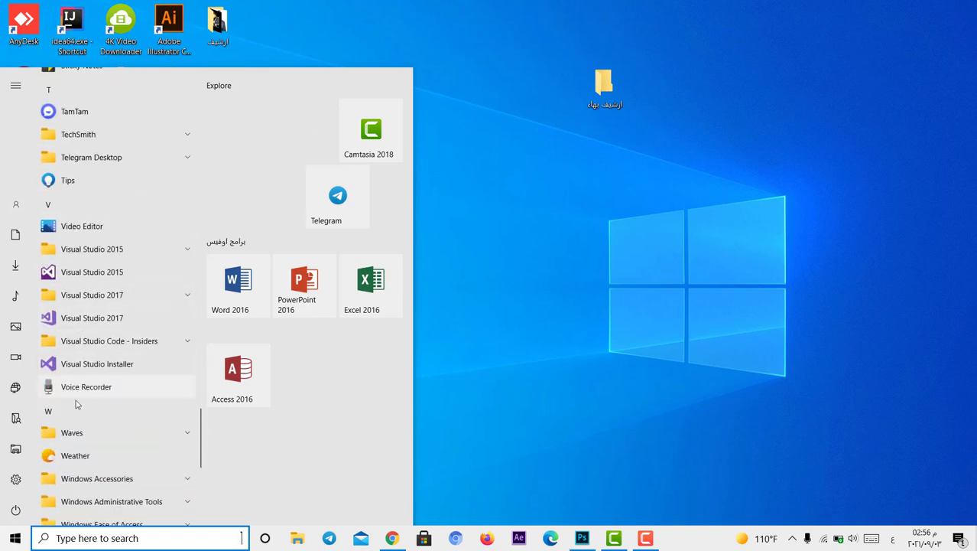
pyautogui.scroll(-4, 74, 438)
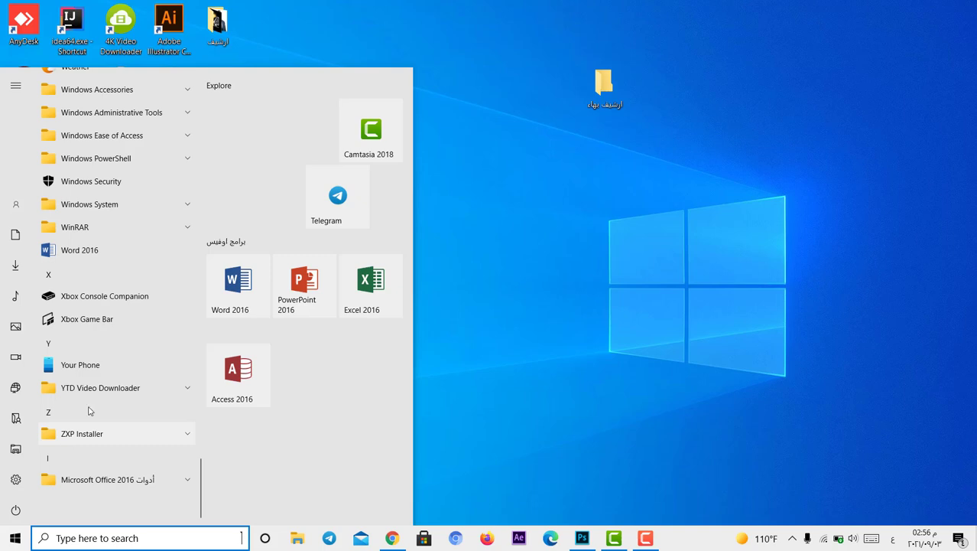
pyautogui.click(464, 380)
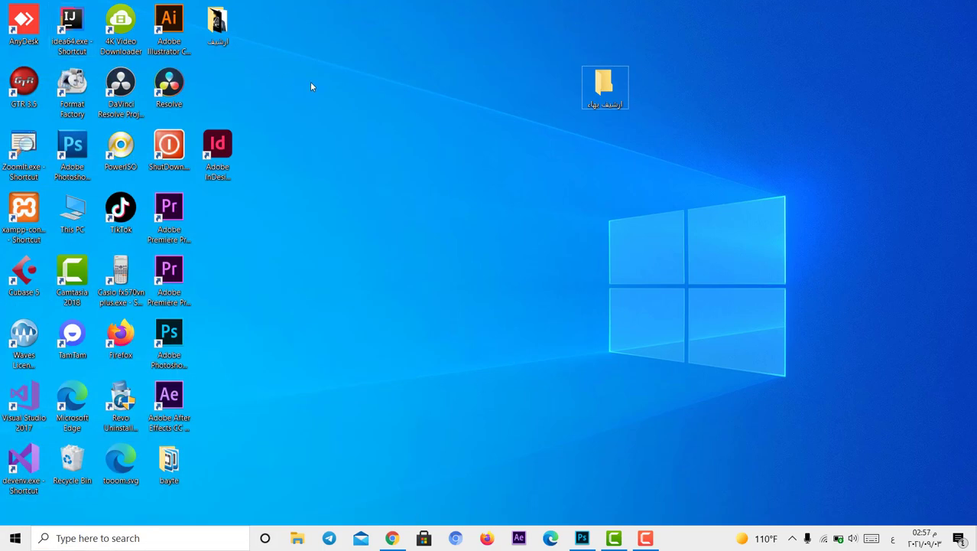
# - Box-select the desktop icons, review the Start app list again from A through T, and close Start
pyautogui.moveTo(507, 2); pyautogui.dragTo(3, 489)
pyautogui.click(15, 538)
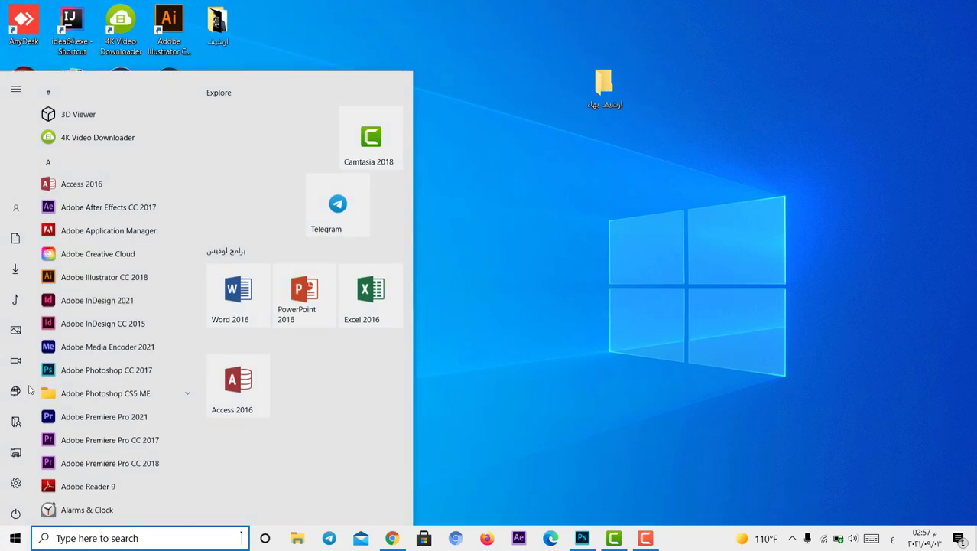
pyautogui.scroll(-5, 115, 220)
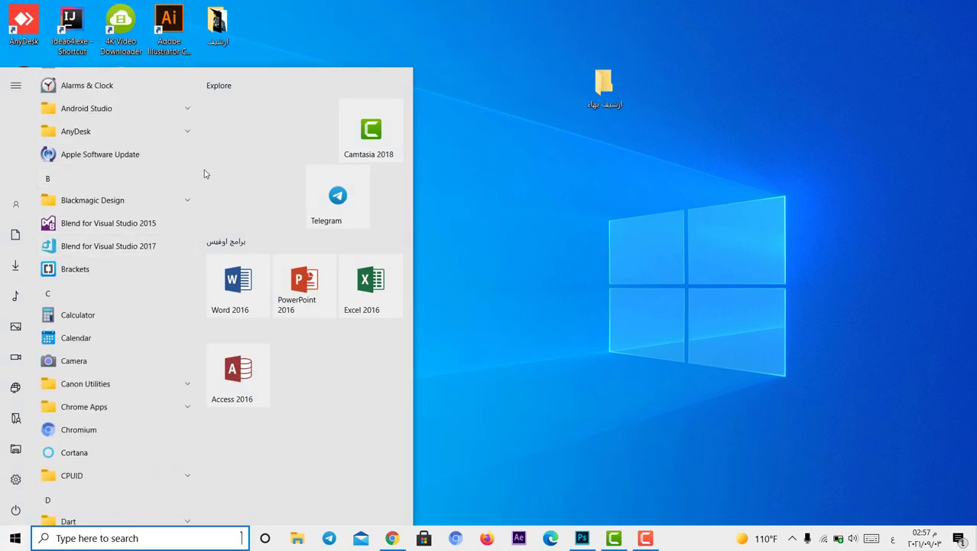
pyautogui.scroll(-4, 143, 189)
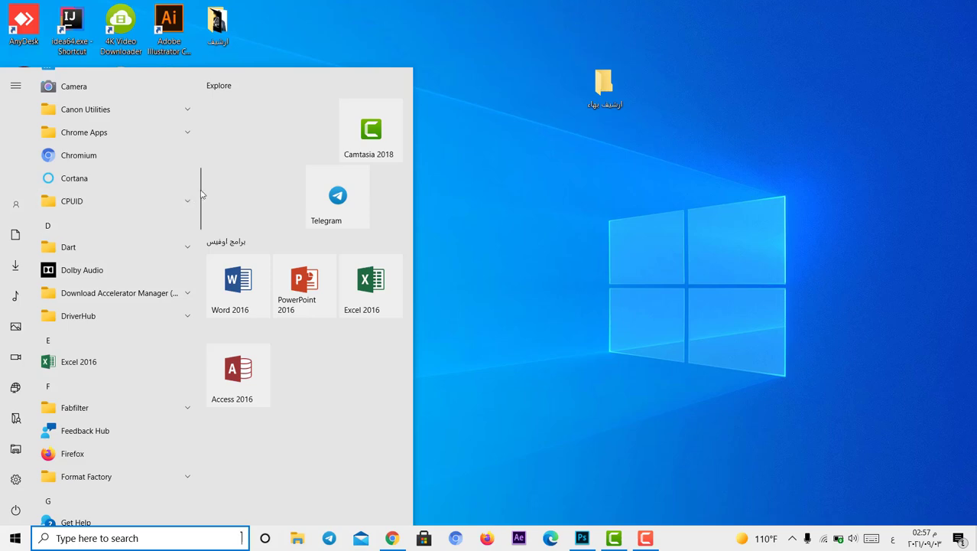
pyautogui.moveTo(195, 191); pyautogui.dragTo(190, 330)
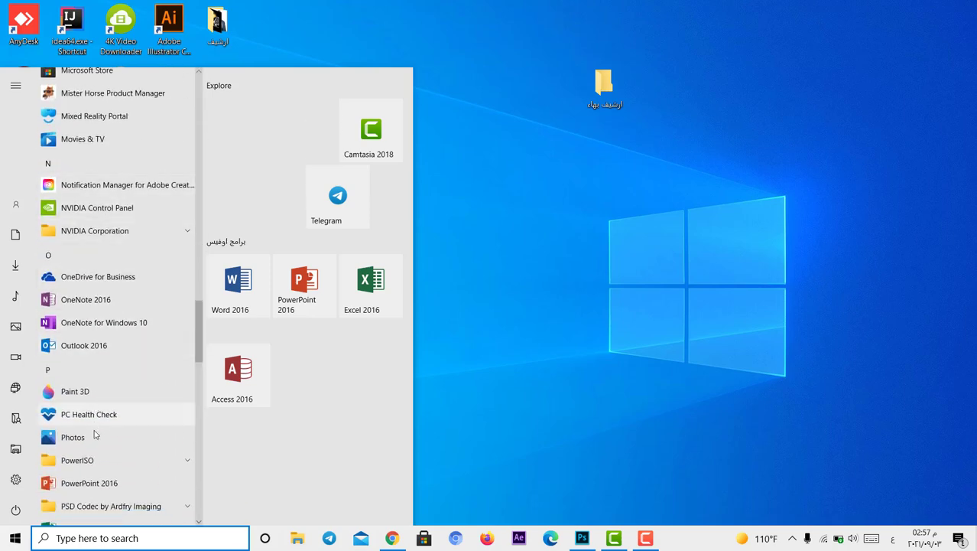
pyautogui.scroll(-5, 90, 387)
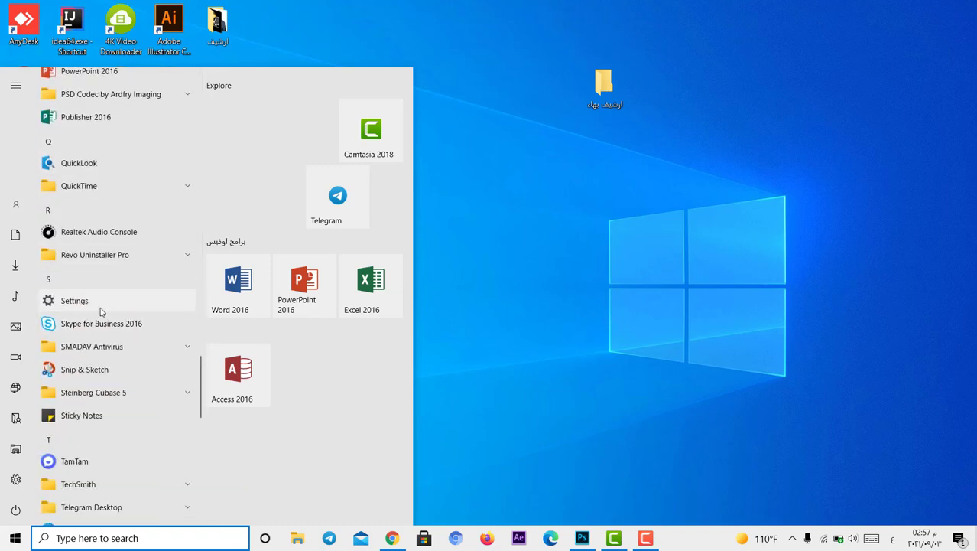
pyautogui.click(552, 343)
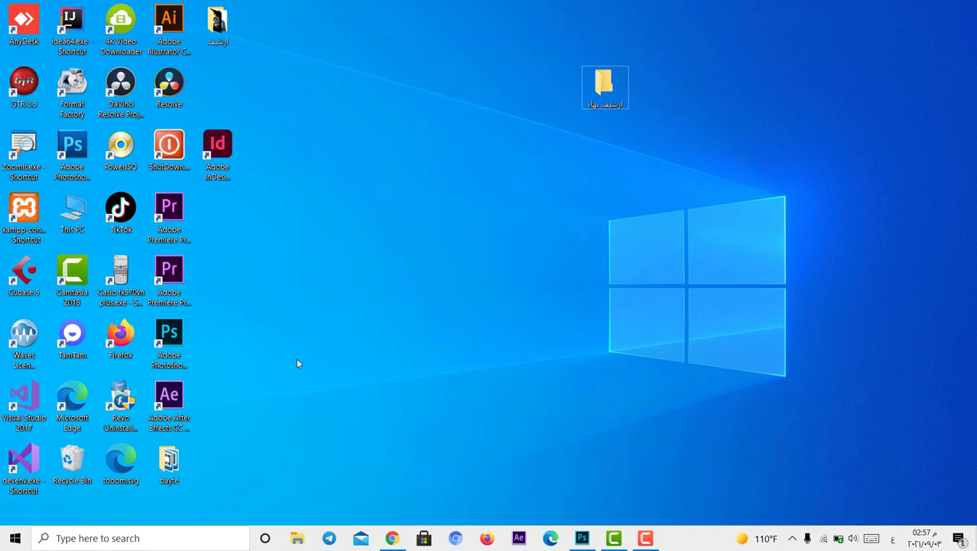
# - Open Start, expand its side list to view the Power entry, and close it again
pyautogui.click(15, 542)
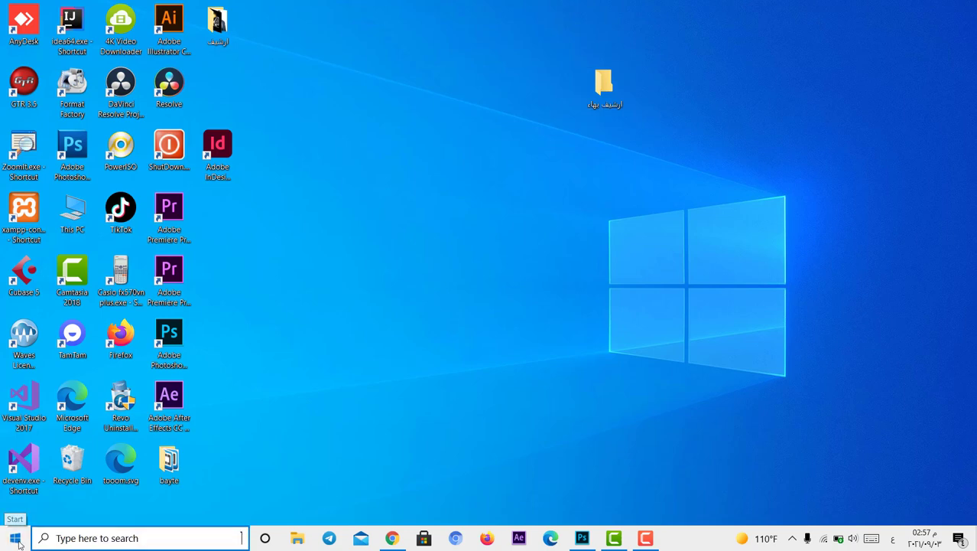
pyautogui.moveTo(16, 511)
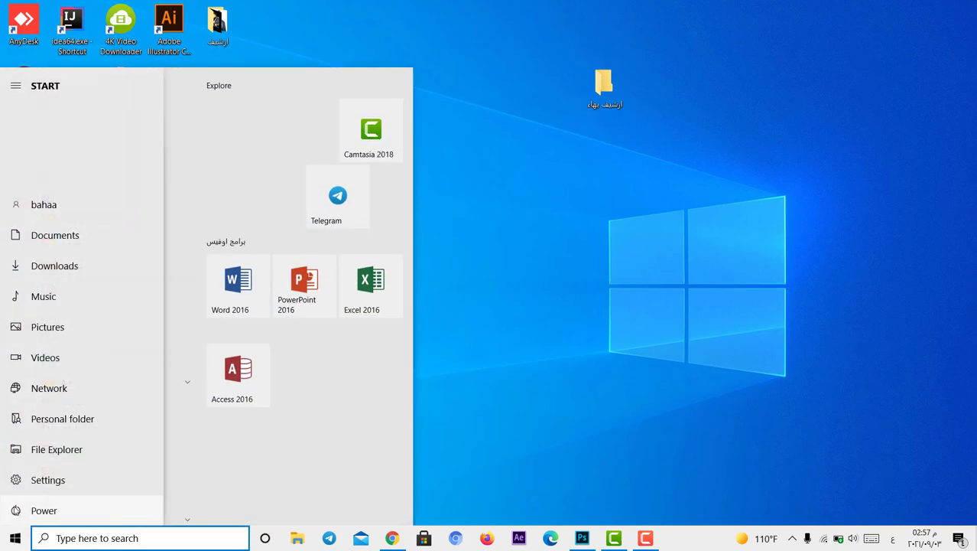
pyautogui.click(500, 357)
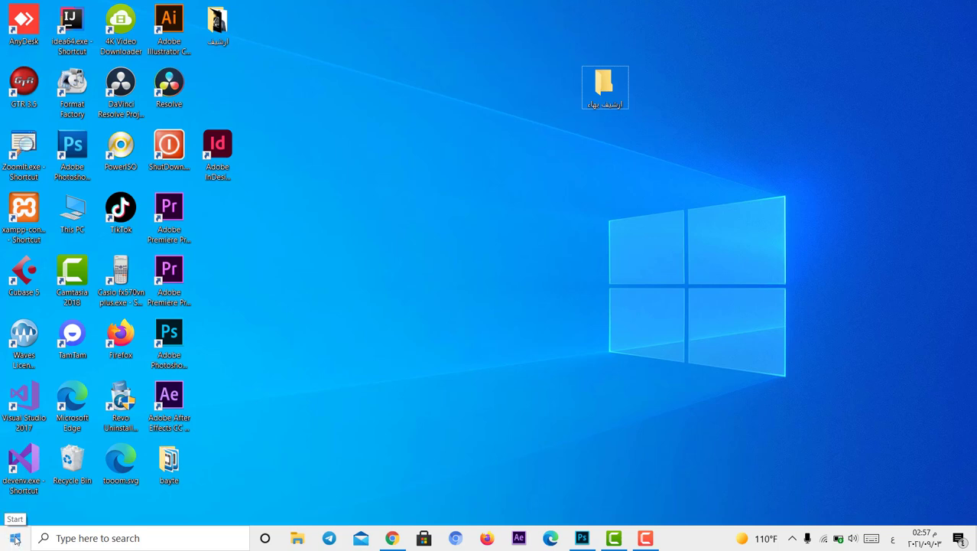
# - Review the Start button's context menu twice, including the Shut down or sign out options, dismissing it each time
pyautogui.rightClick(16, 540)
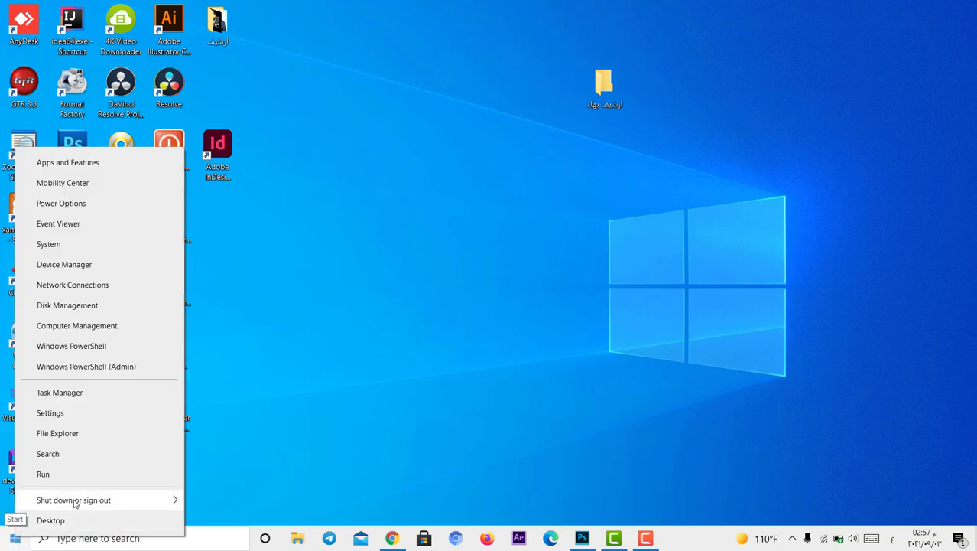
pyautogui.moveTo(50, 504)
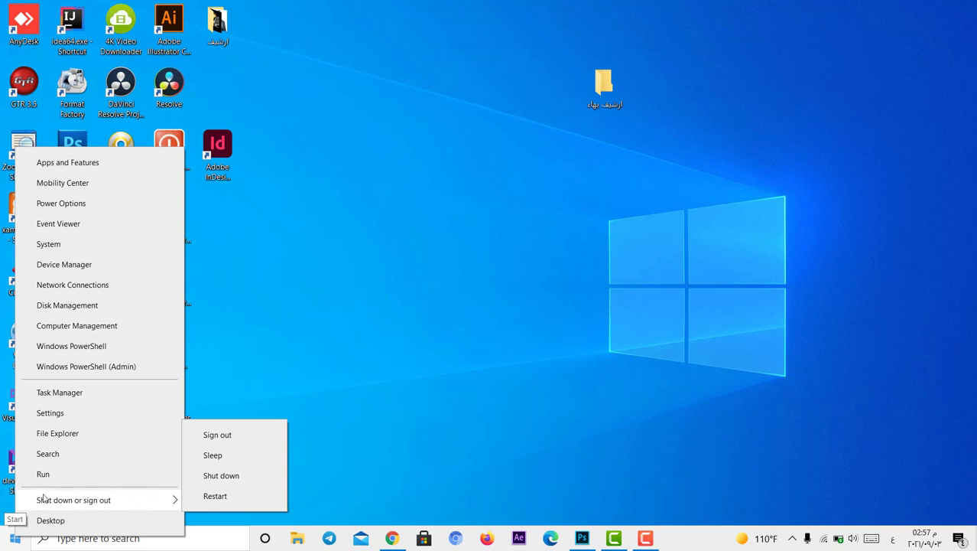
pyautogui.click(322, 447)
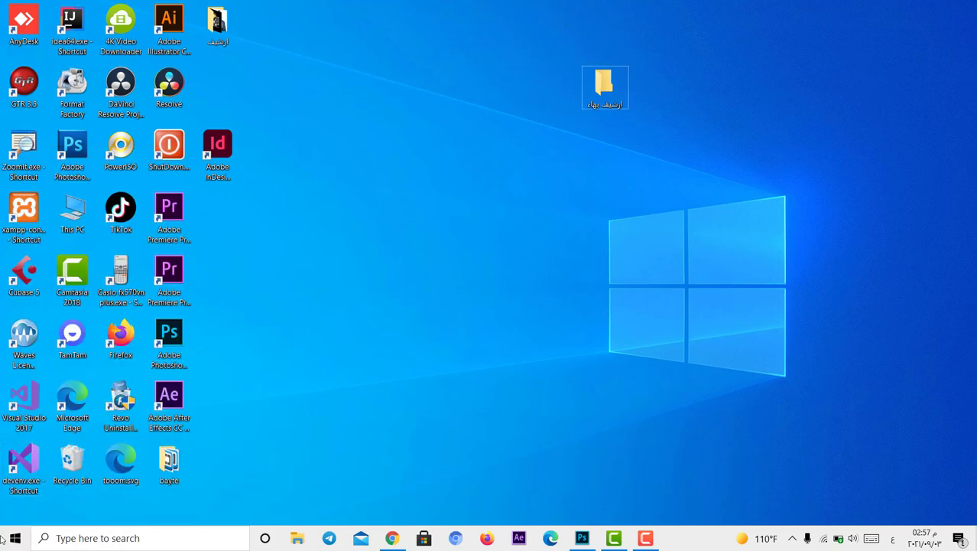
pyautogui.rightClick(3, 538)
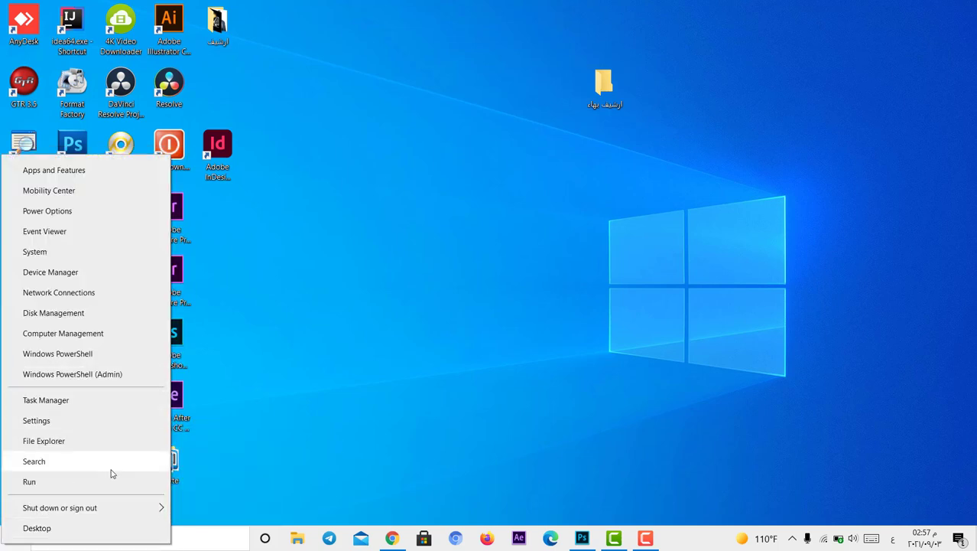
pyautogui.moveTo(154, 510)
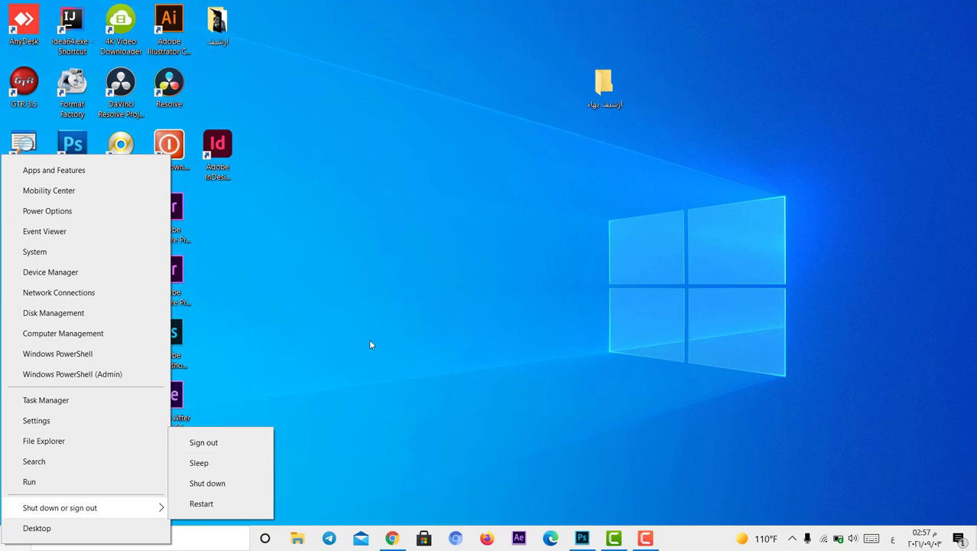
pyautogui.click(414, 335)
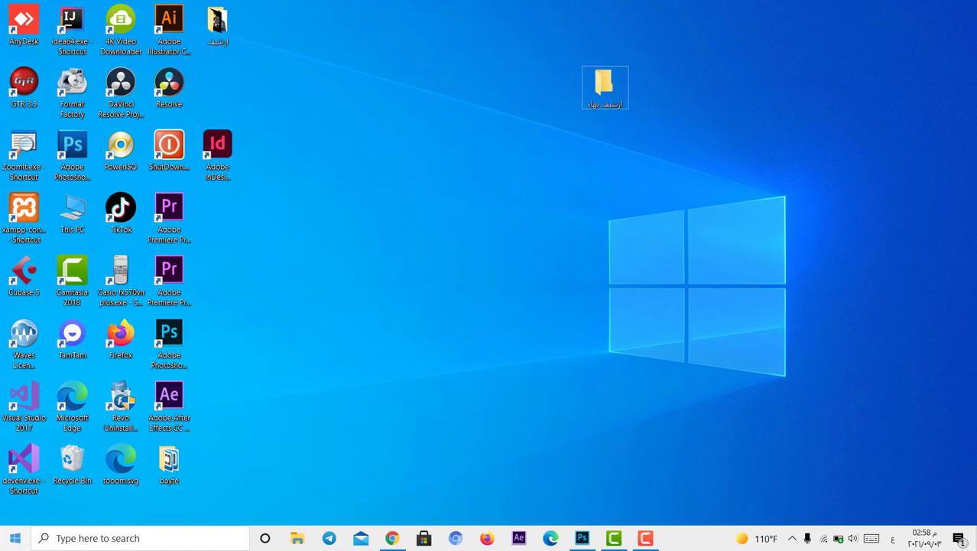
# - View the Start menu and the Windows search pane, closing each without launching anything
pyautogui.click(14, 539)
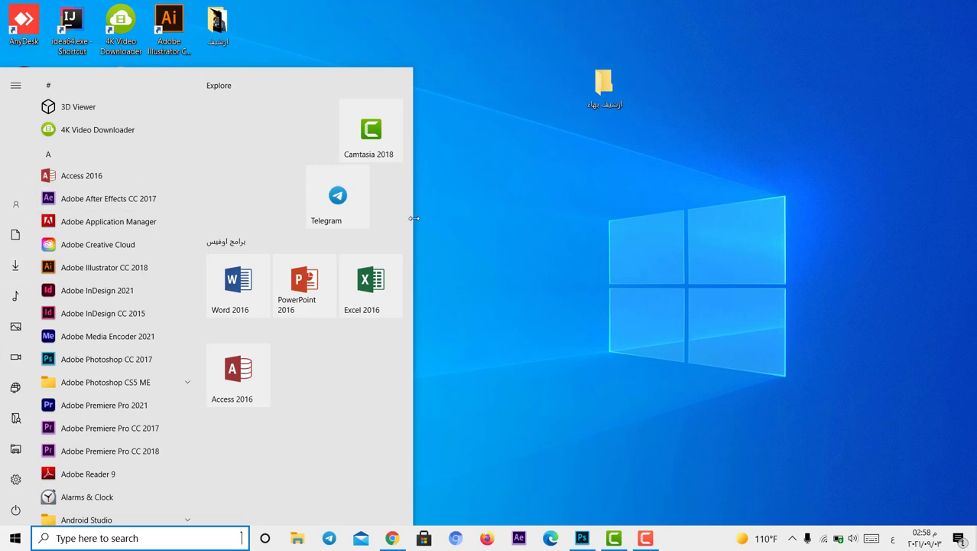
pyautogui.click(495, 286)
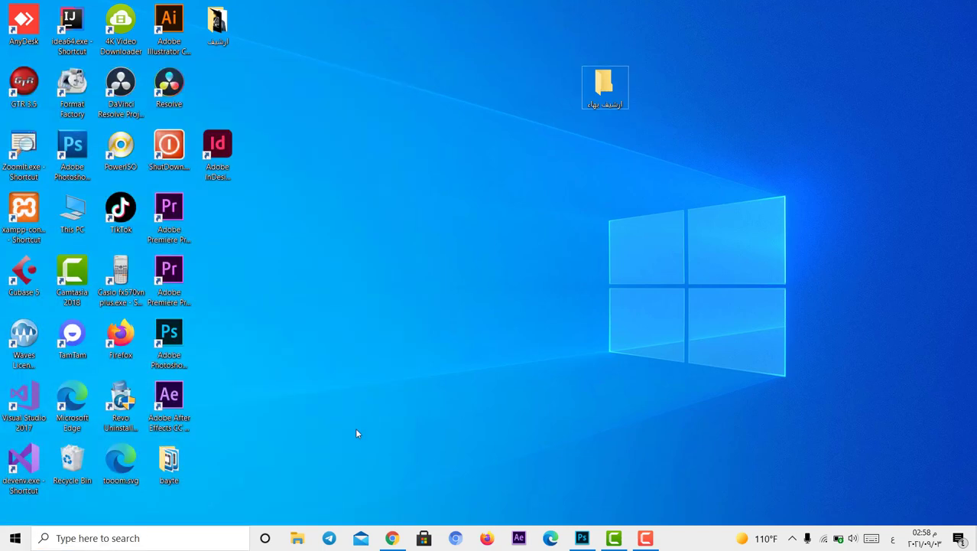
pyautogui.click(188, 539)
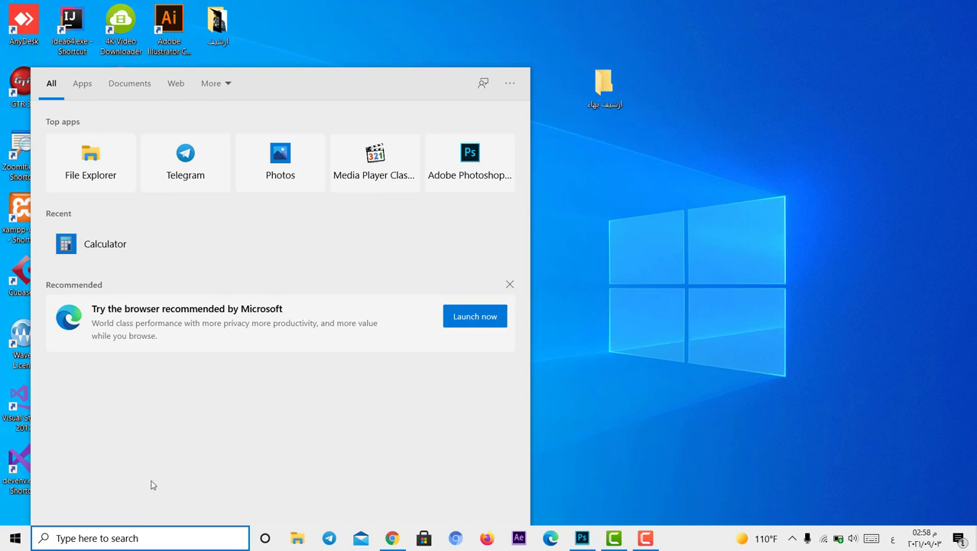
pyautogui.click(719, 410)
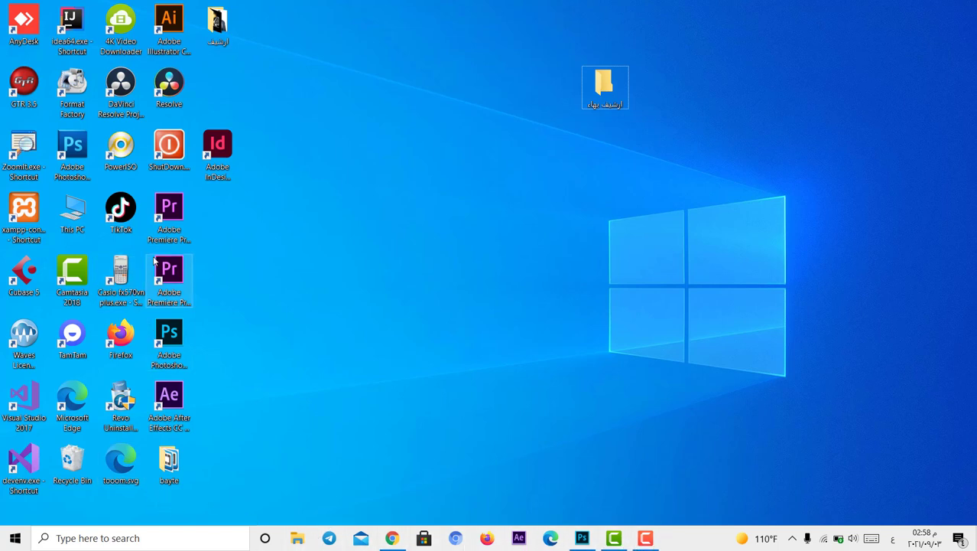
# - Unpin Firefox from the taskbar and pin it again from its desktop shortcut at the end of the taskbar icons
pyautogui.moveTo(488, 544); pyautogui.dragTo(506, 488)
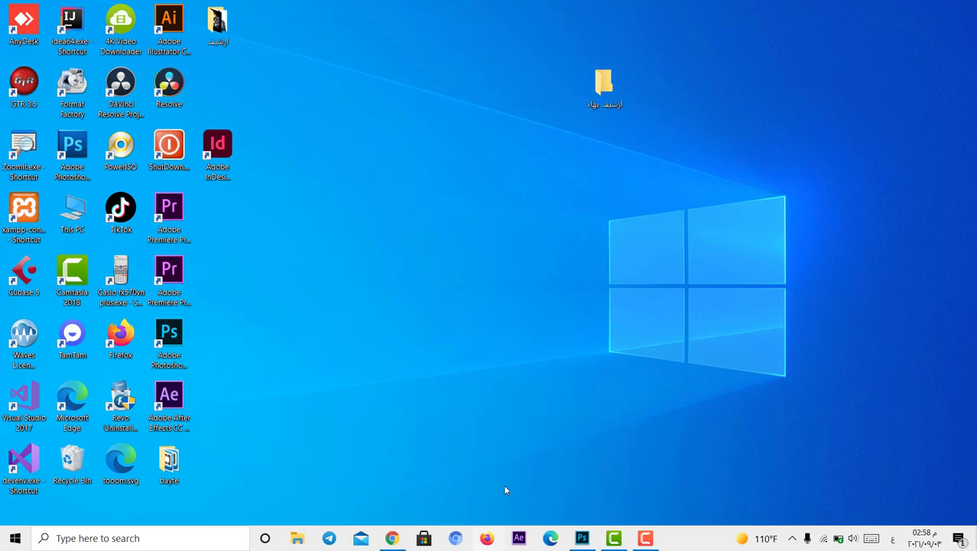
pyautogui.click(407, 502)
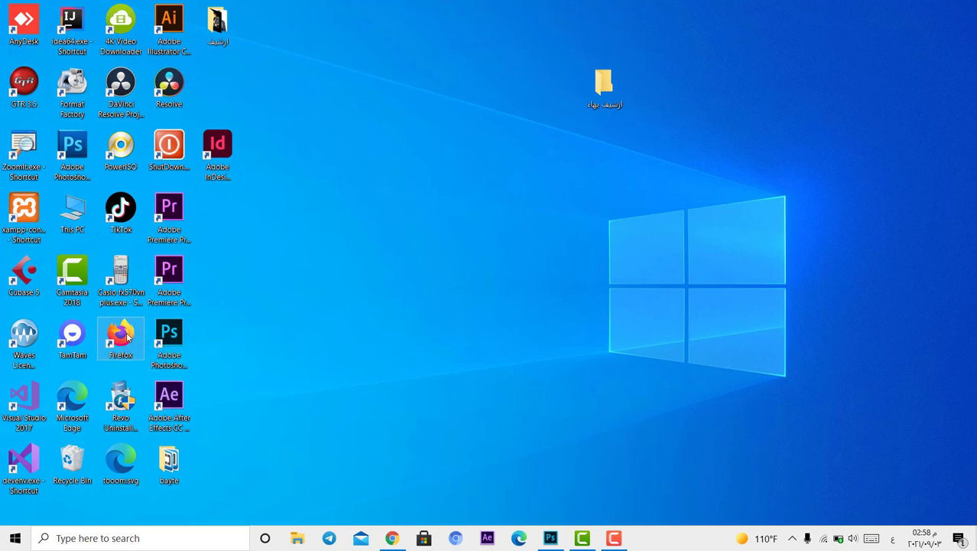
pyautogui.moveTo(121, 337); pyautogui.dragTo(660, 535)
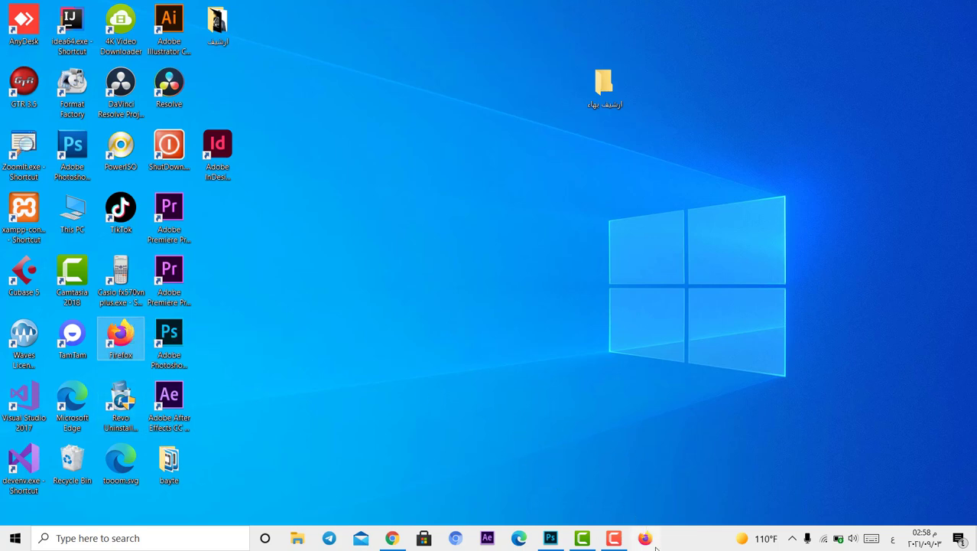
# - Look at the folders and drives in This PC, review the options for drive E:, and close the window
pyautogui.doubleClick(77, 212)
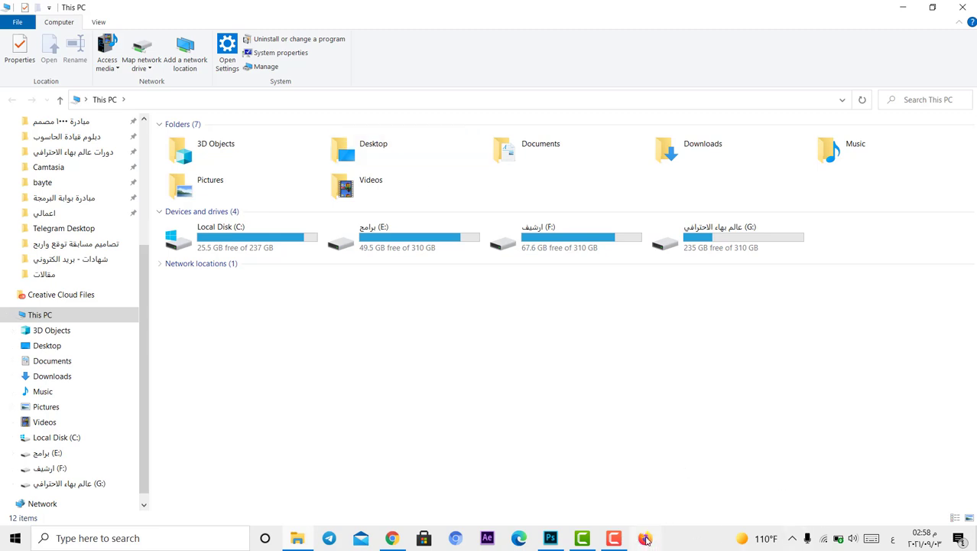
pyautogui.click(963, 7)
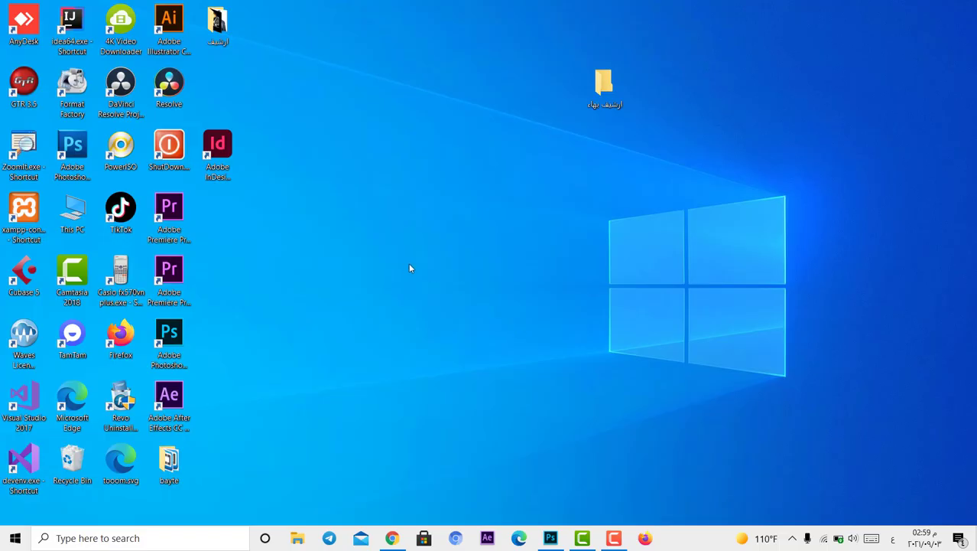
pyautogui.doubleClick(83, 214)
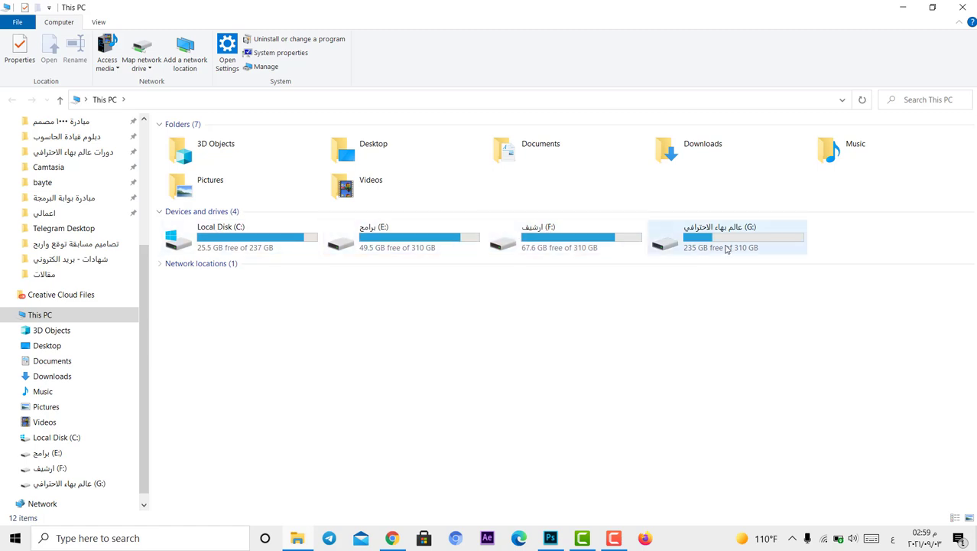
pyautogui.rightClick(396, 237)
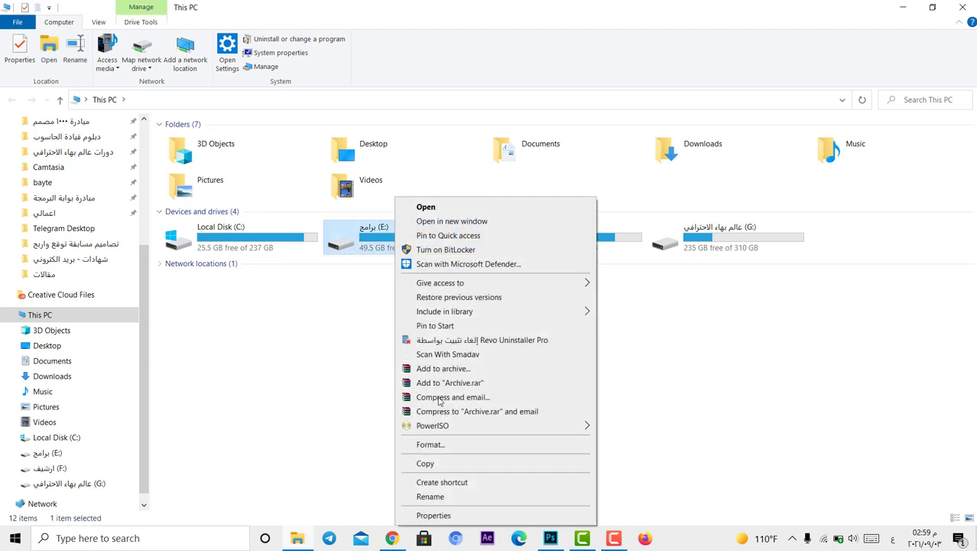
pyautogui.click(310, 374)
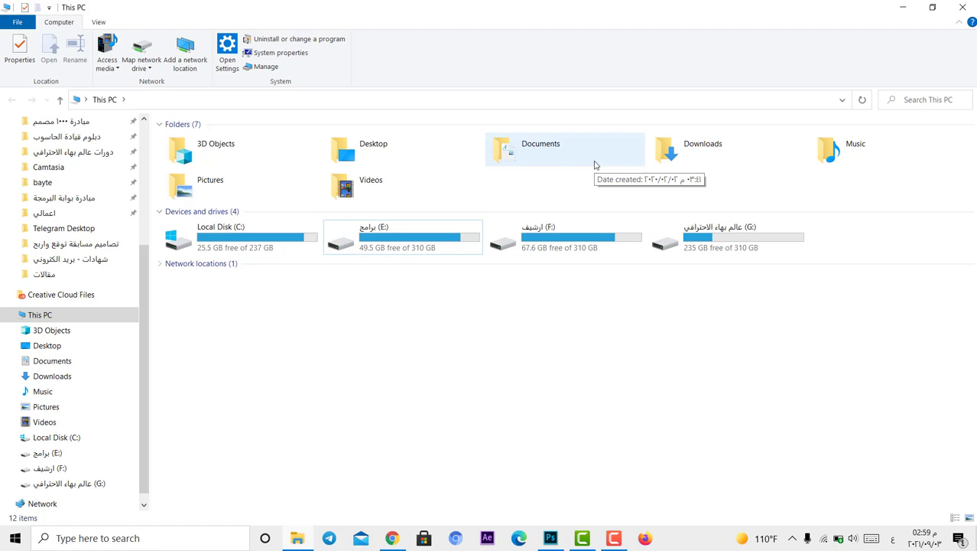
pyautogui.click(963, 7)
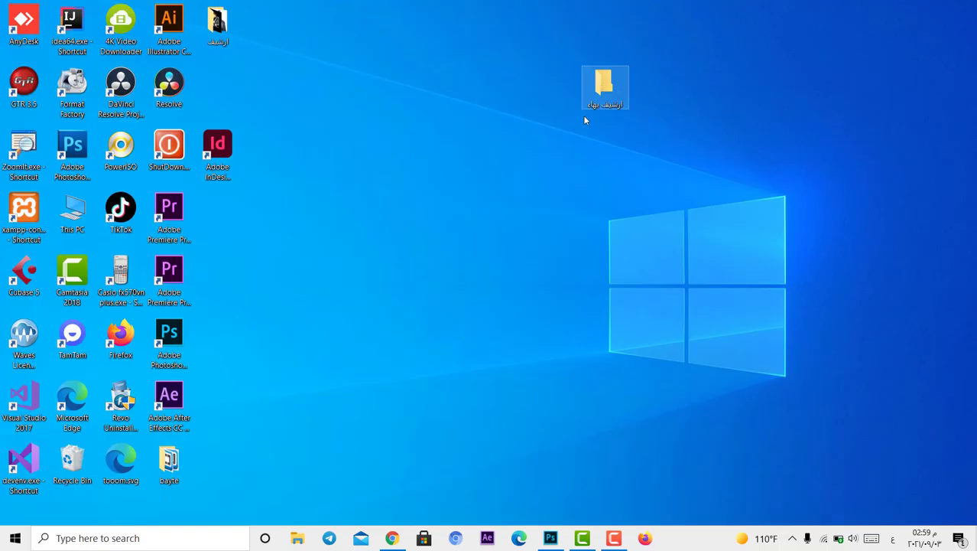
# - Move the yellow archive folder to another spot on the desktop and rename it with only the owner's first name
pyautogui.moveTo(612, 104); pyautogui.dragTo(516, 166)
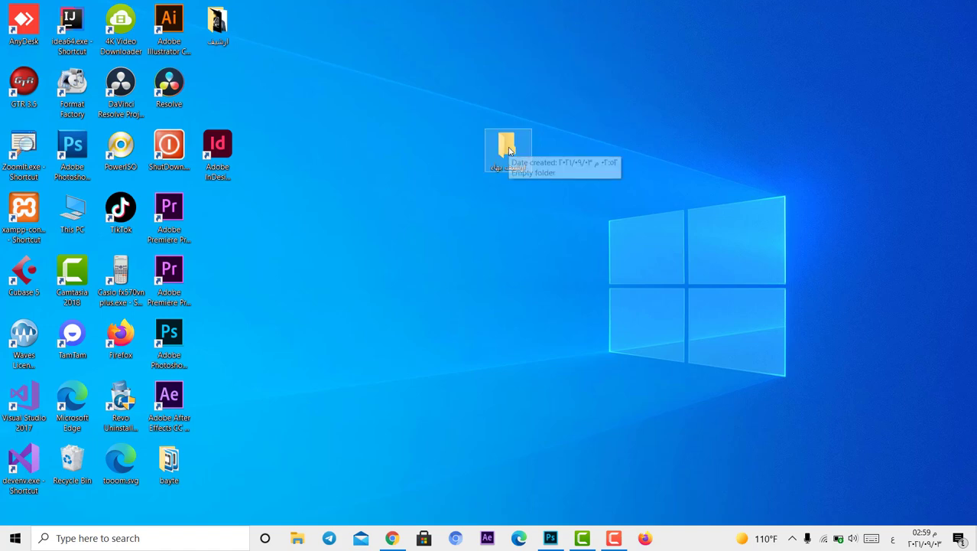
pyautogui.rightClick(510, 152)
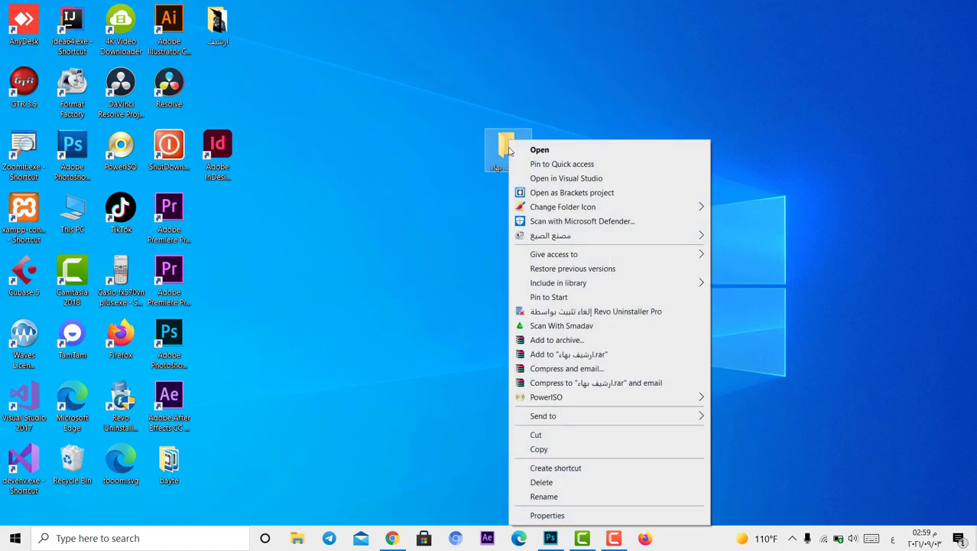
pyautogui.click(544, 497)
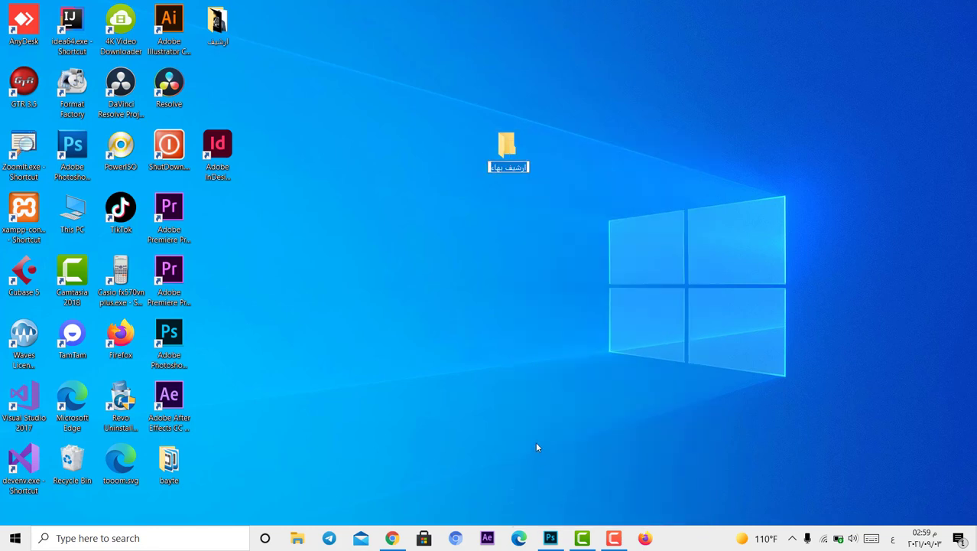
pyautogui.write('1')
pyautogui.press('Return')
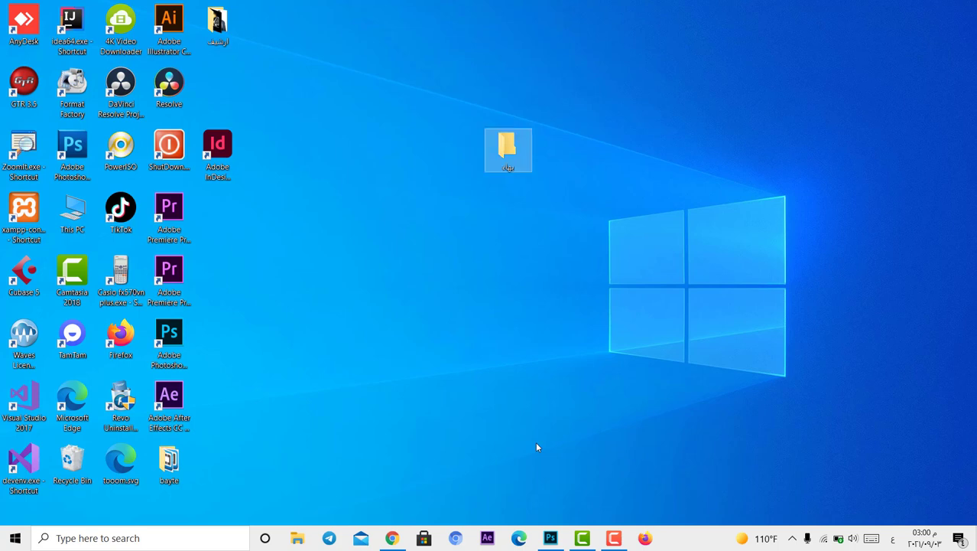
# - Review the renamed folder's context options and move the folder into the Recycle Bin
pyautogui.rightClick(506, 155)
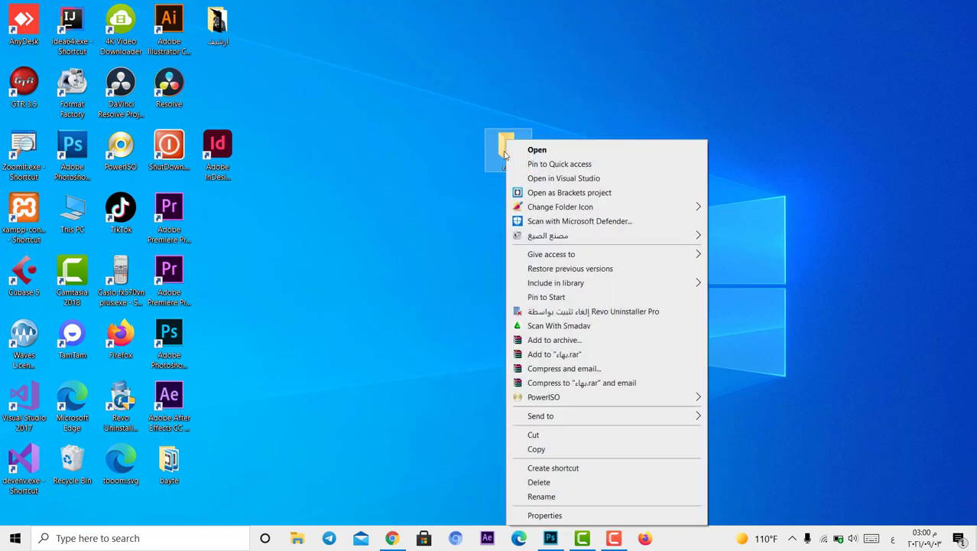
pyautogui.click(453, 302)
pyautogui.moveTo(510, 156); pyautogui.dragTo(73, 459)
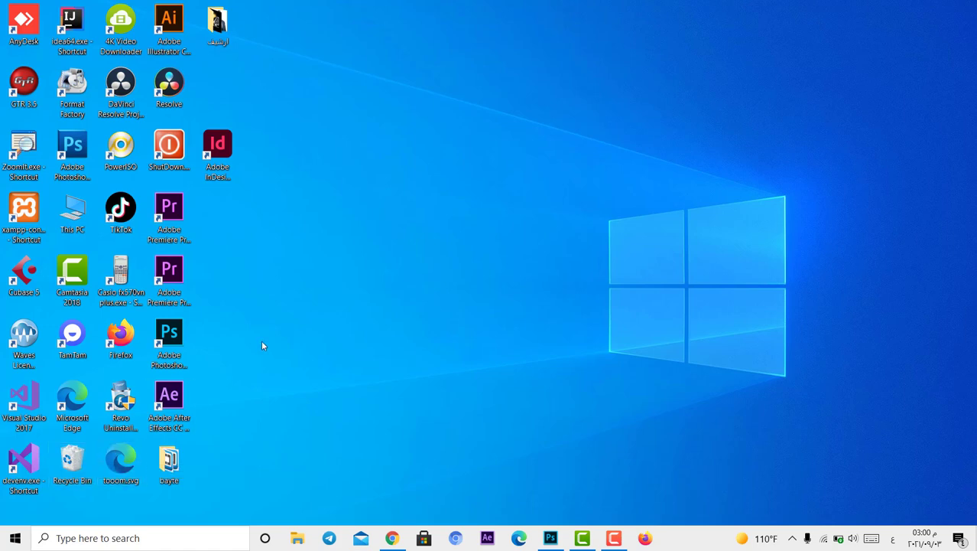
# - Open the Recycle Bin, look through the deleted items, and group them by Date Deleted
pyautogui.doubleClick(74, 461)
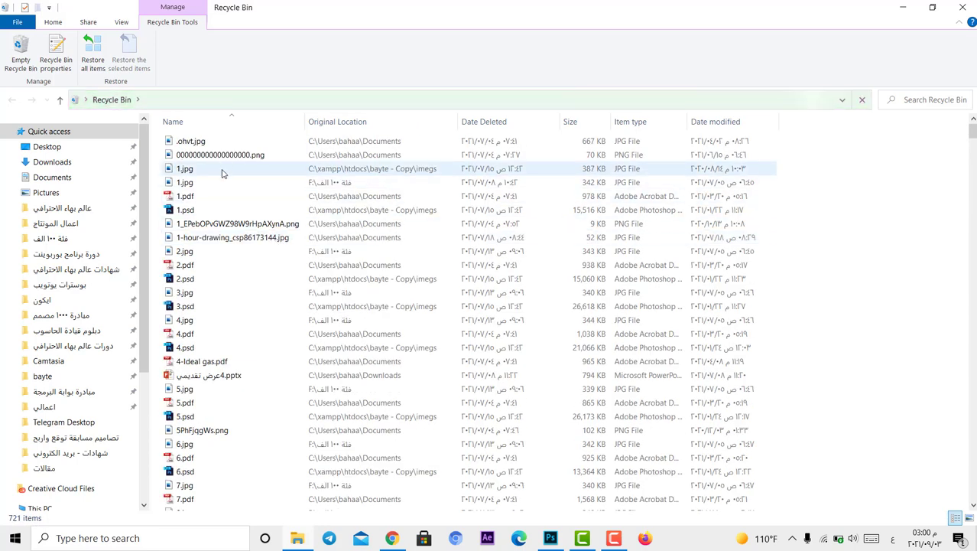
pyautogui.scroll(-15, 451, 256)
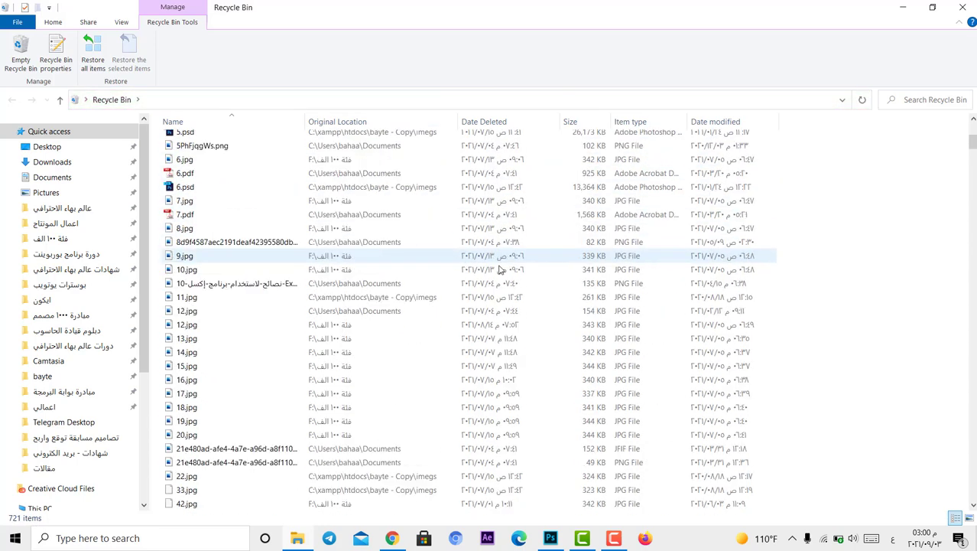
pyautogui.scroll(-20, 519, 273)
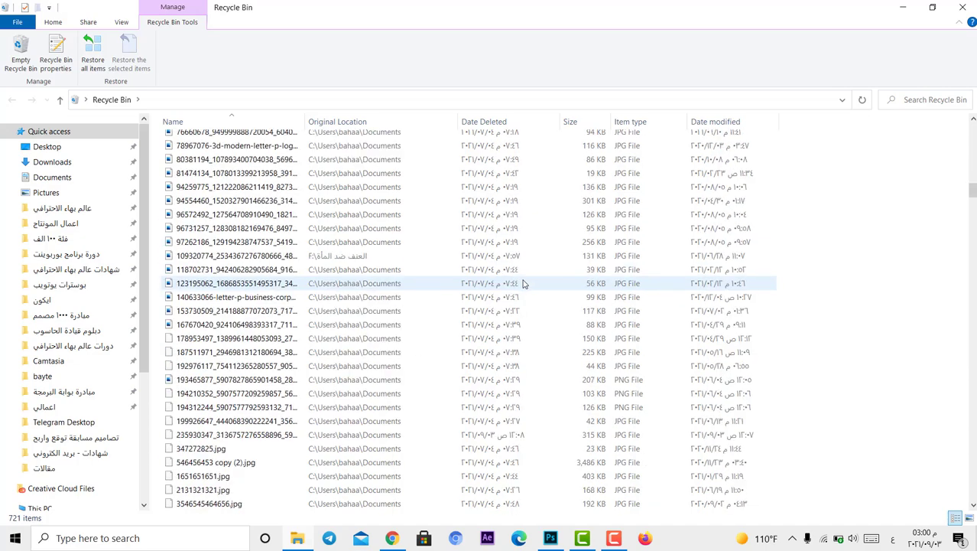
pyautogui.scroll(-3, 533, 286)
pyautogui.scroll(15, 532, 285)
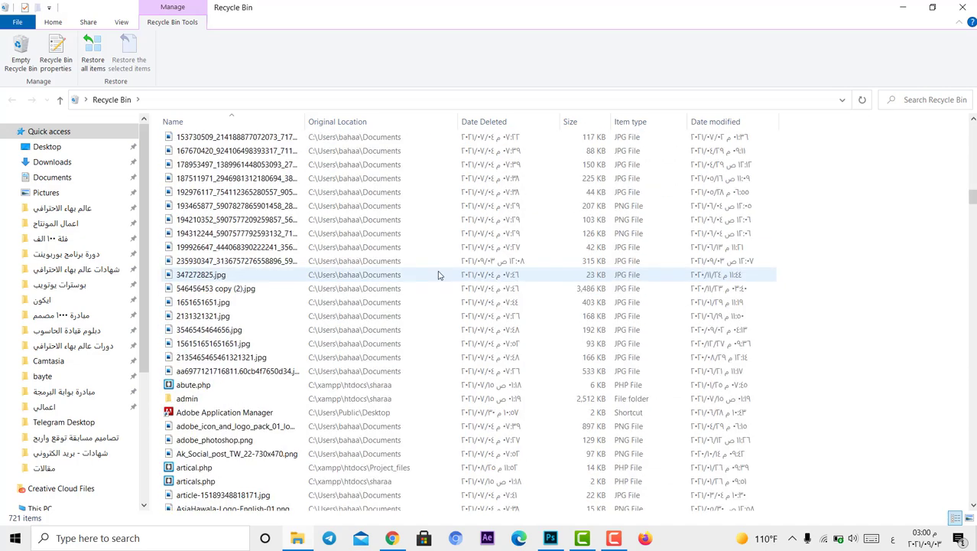
pyautogui.scroll(15, 306, 256)
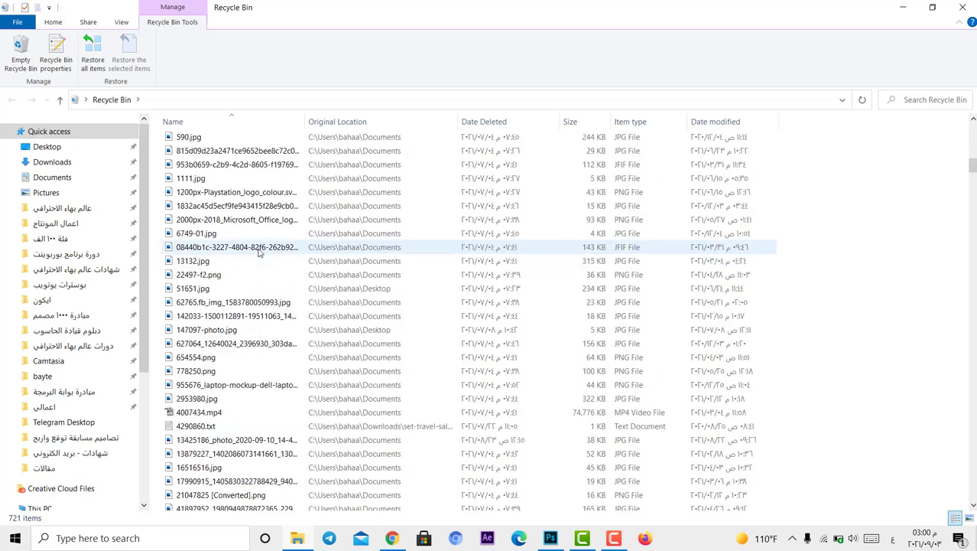
pyautogui.scroll(12, 342, 247)
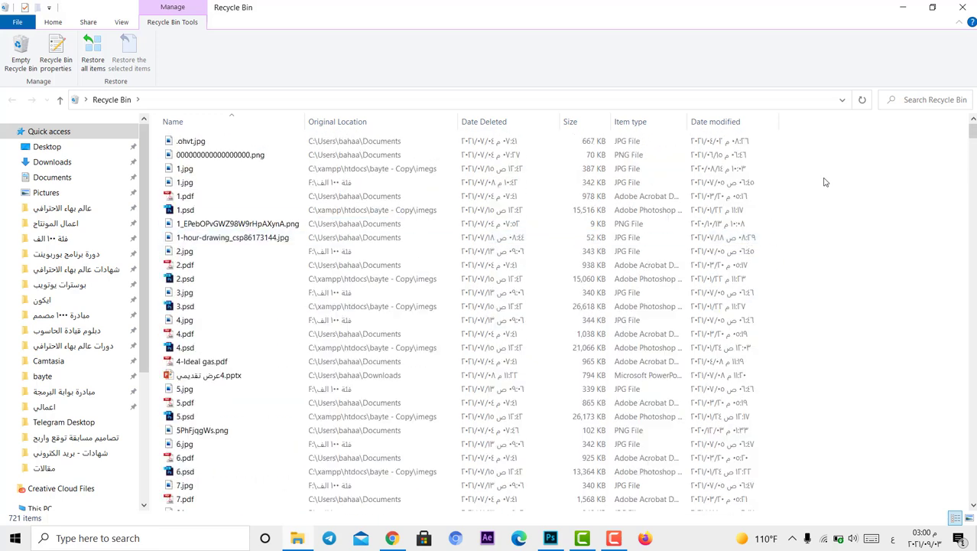
pyautogui.rightClick(826, 181)
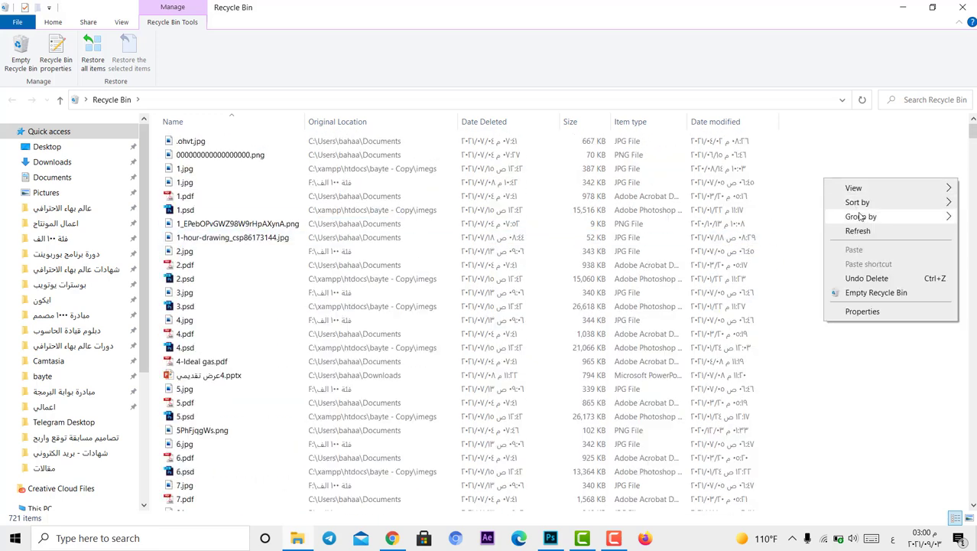
pyautogui.moveTo(862, 218)
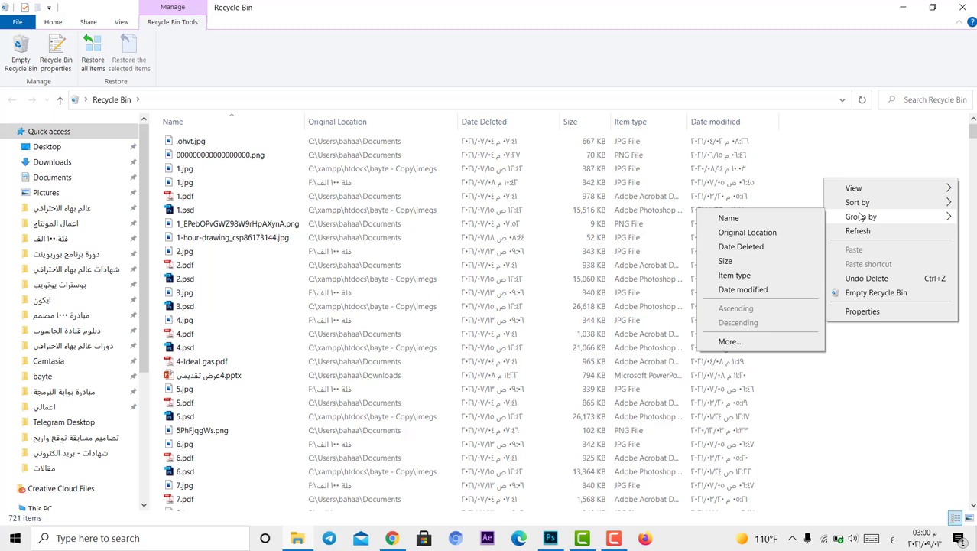
pyautogui.click(740, 247)
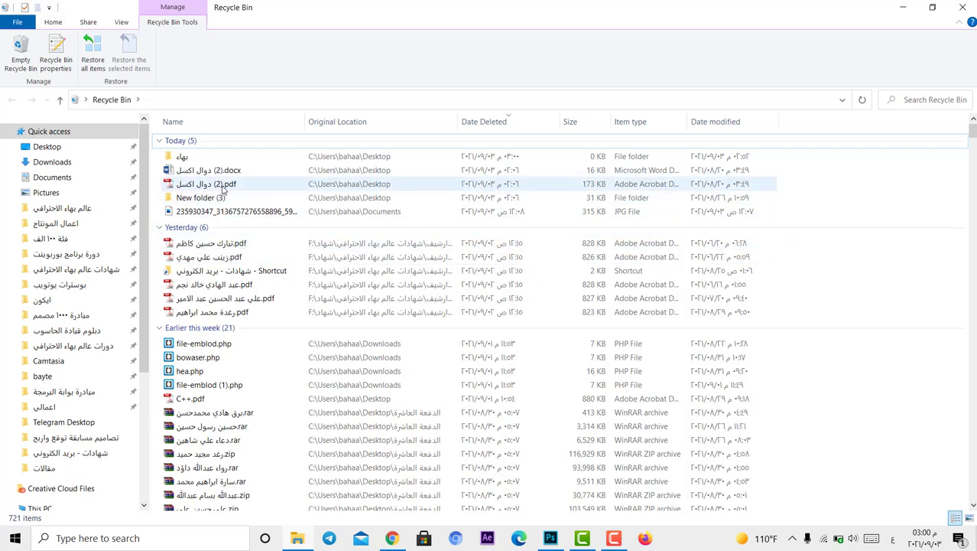
# - Restore the folder bearing the owner's first name from the Recycle Bin and move it to the empty middle area of the desktop
pyautogui.click(181, 157)
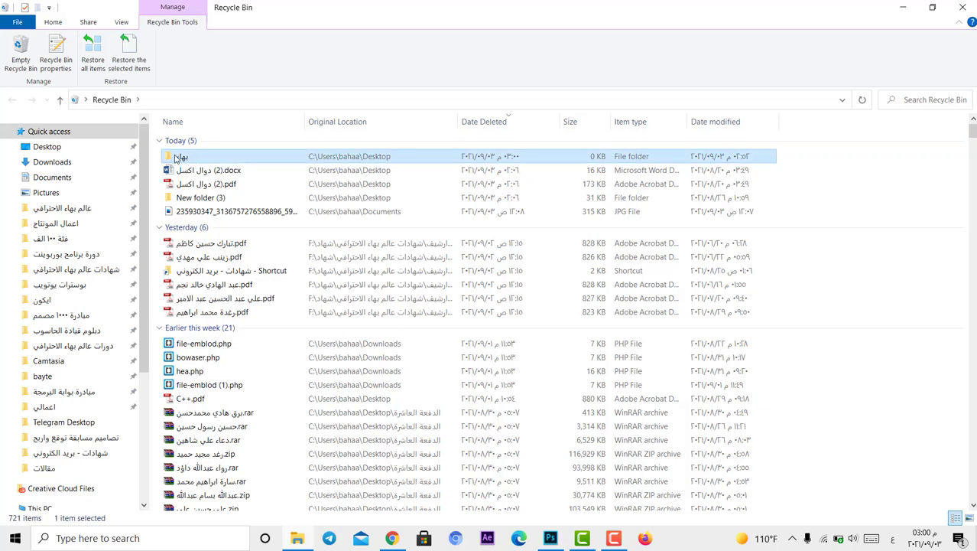
pyautogui.rightClick(176, 157)
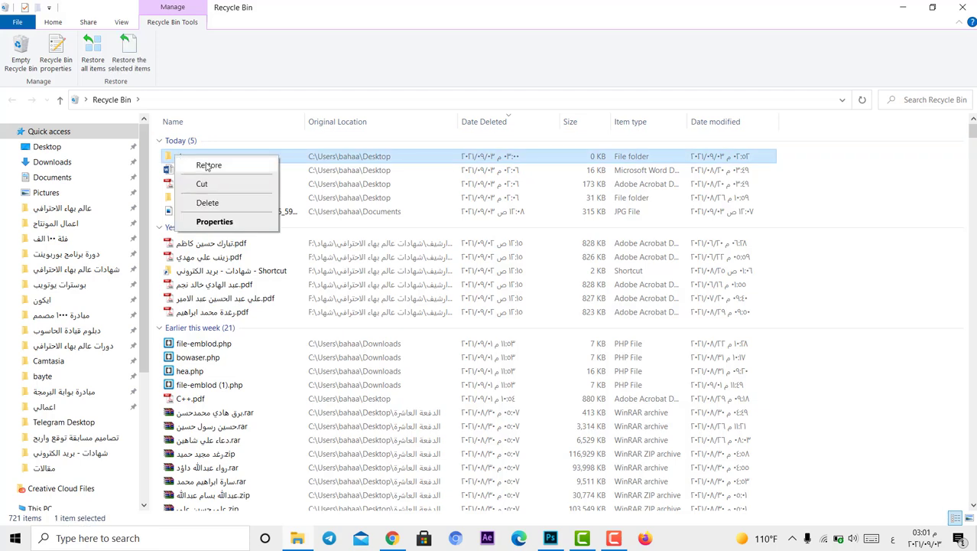
pyautogui.click(208, 165)
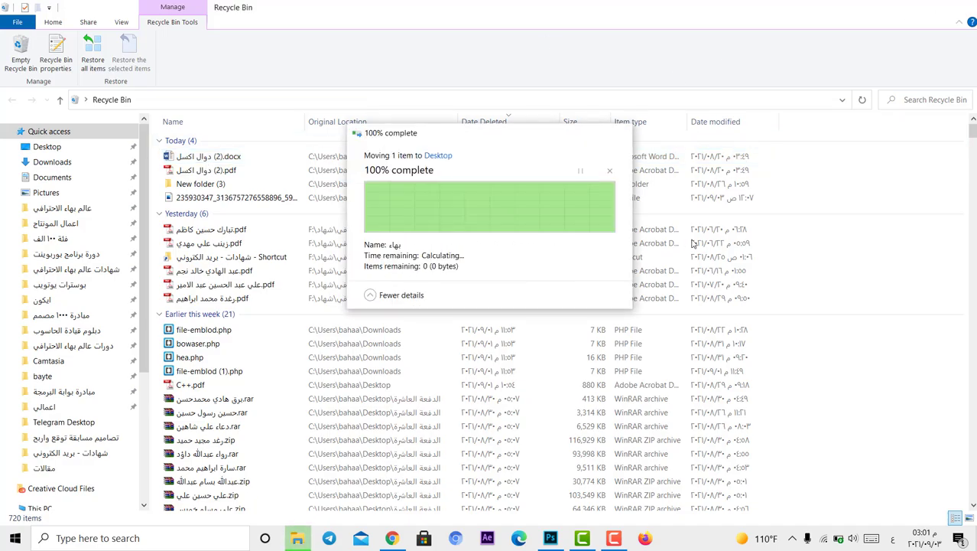
pyautogui.press('super+d')
pyautogui.moveTo(217, 85); pyautogui.dragTo(580, 162)
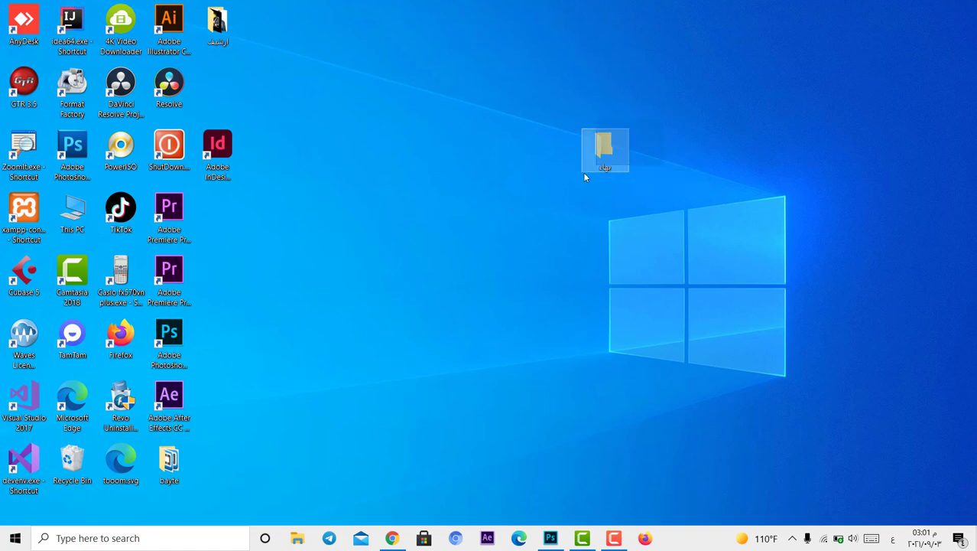
# - Delete the restored folder from the desktop, check it in the Recycle Bin, and close the window
pyautogui.rightClick(624, 148)
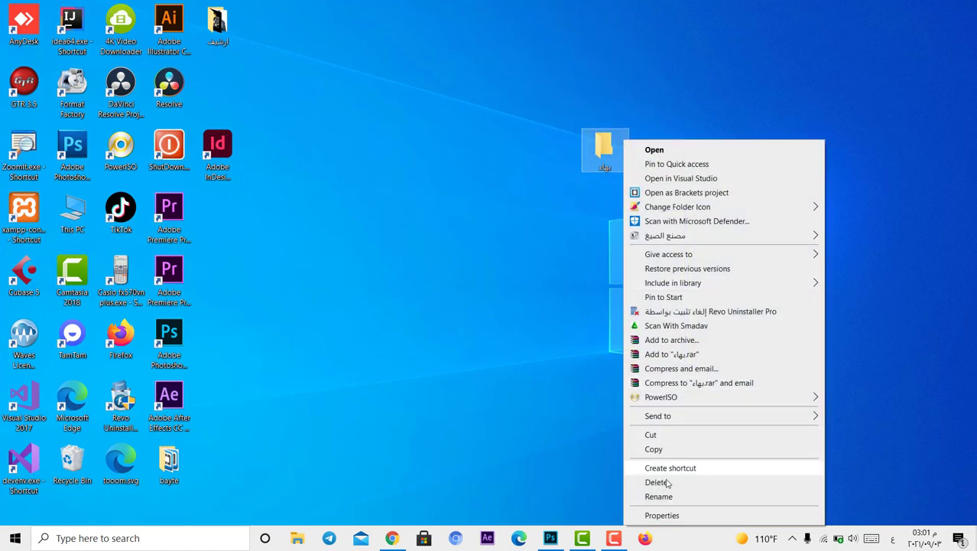
pyautogui.press('Escape')
pyautogui.press('Delete')
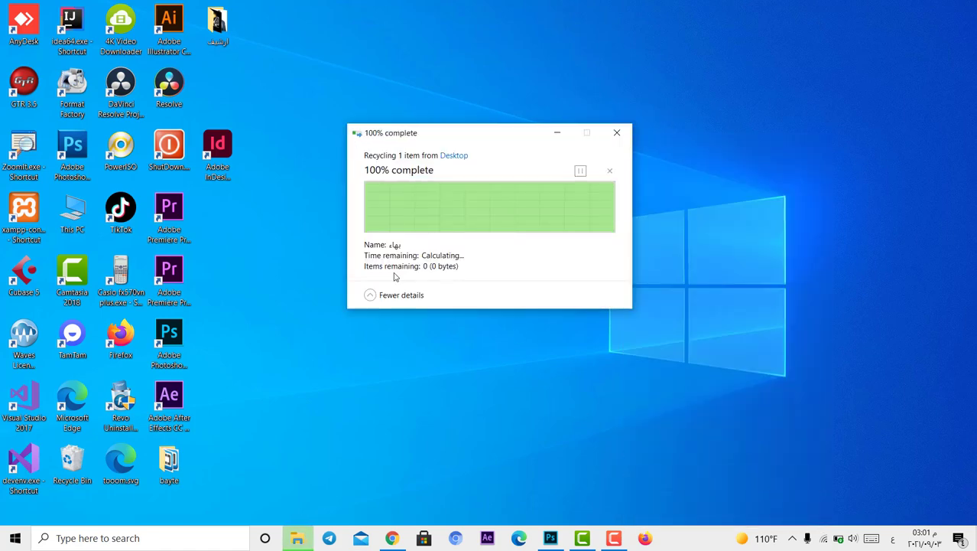
pyautogui.doubleClick(73, 459)
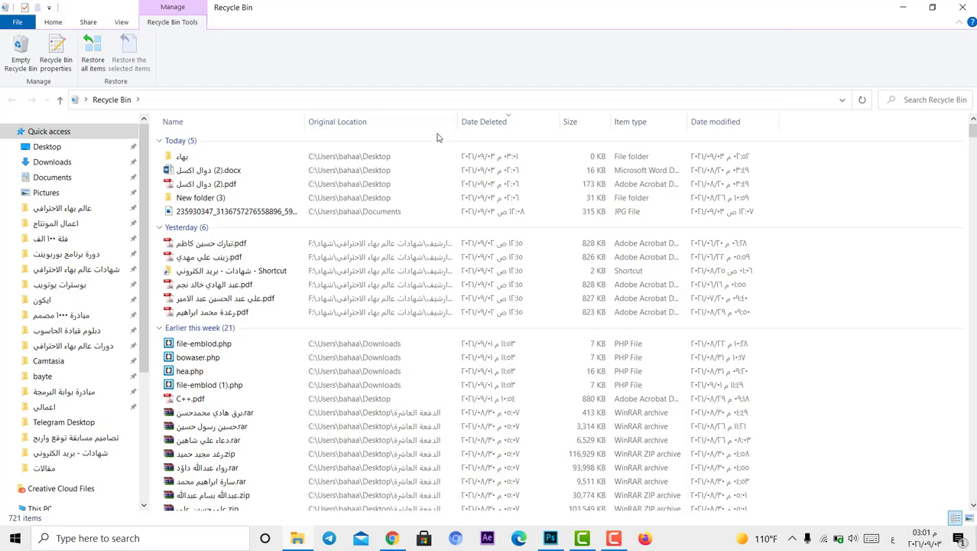
pyautogui.click(963, 7)
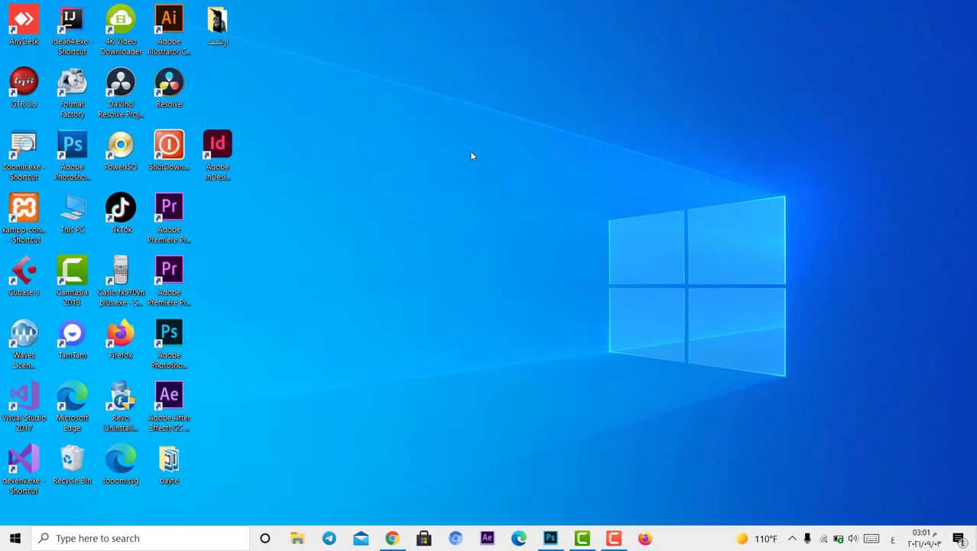
# - Empty the Recycle Bin, permanently deleting all of its items
pyautogui.rightClick(75, 461)
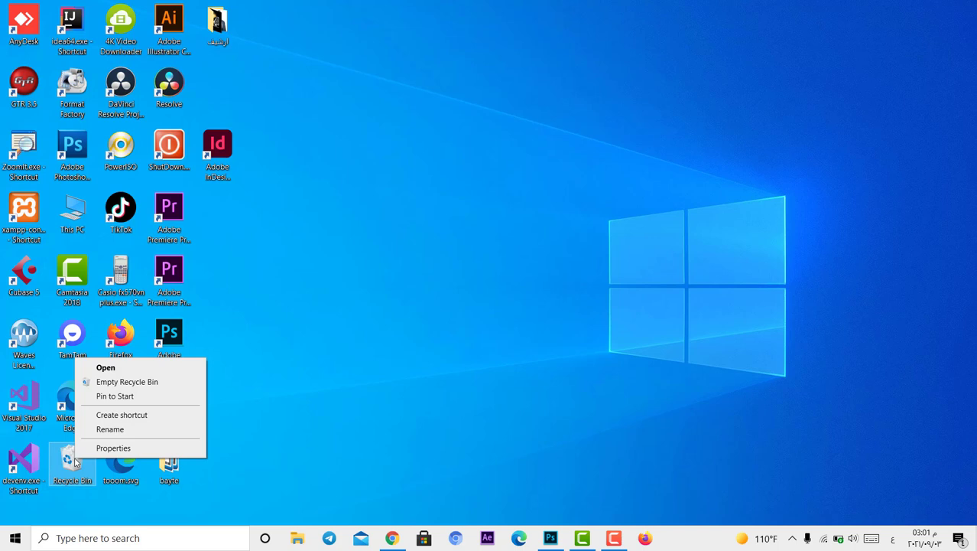
pyautogui.click(127, 381)
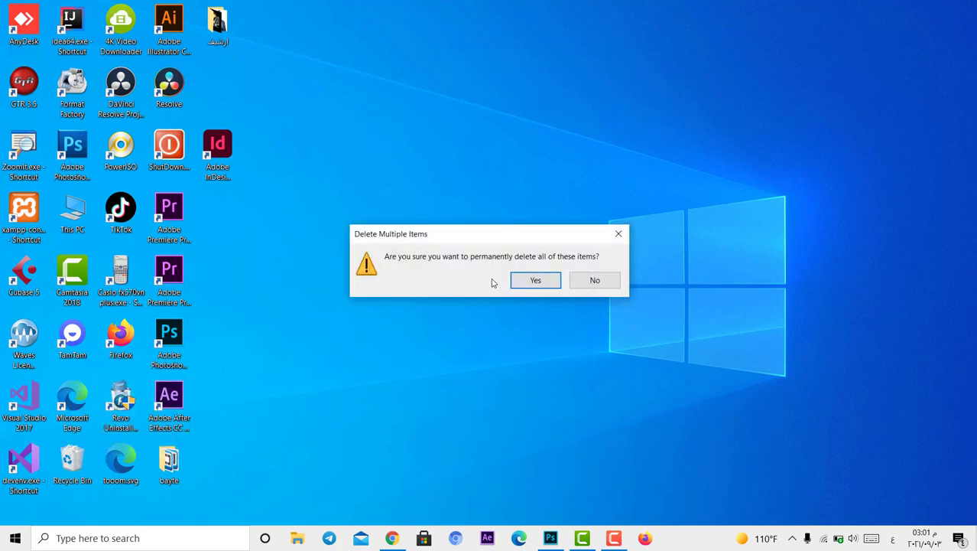
pyautogui.click(533, 282)
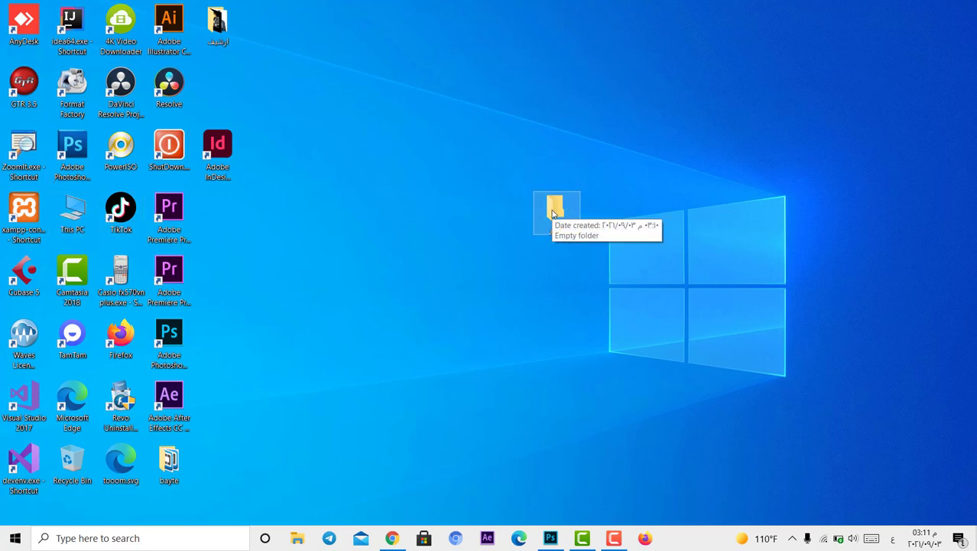
# - Open the صور folder from the desktop and shrink the view of its two images to the Content layout
pyautogui.doubleClick(555, 212)
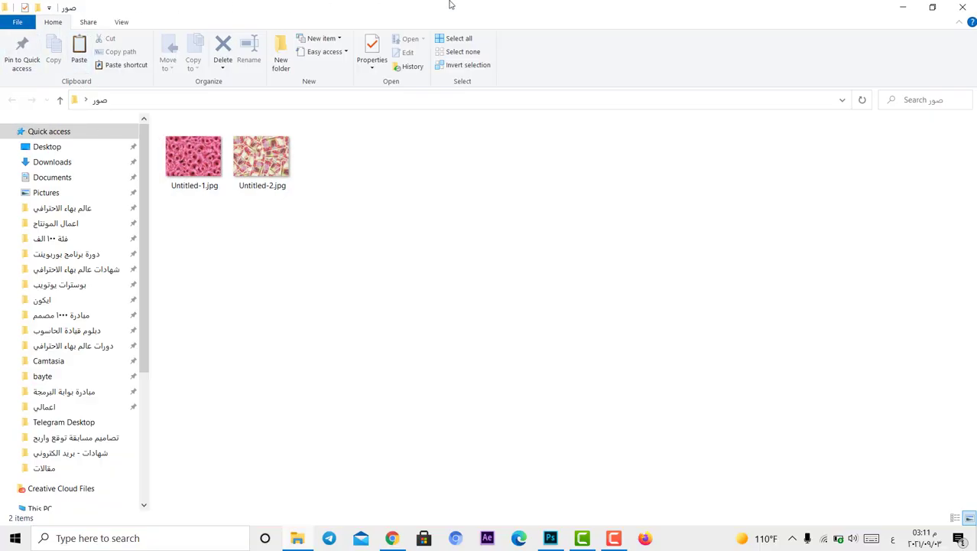
pyautogui.moveTo(346, 216); pyautogui.dragTo(153, 121)
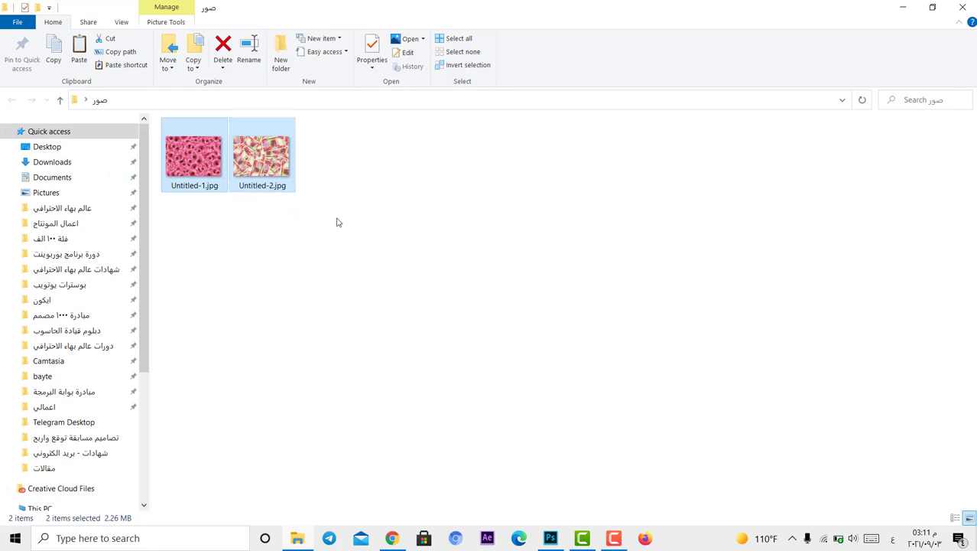
pyautogui.keyDown('ctrl'); pyautogui.scroll(-4, 340, 226); pyautogui.keyUp('ctrl')
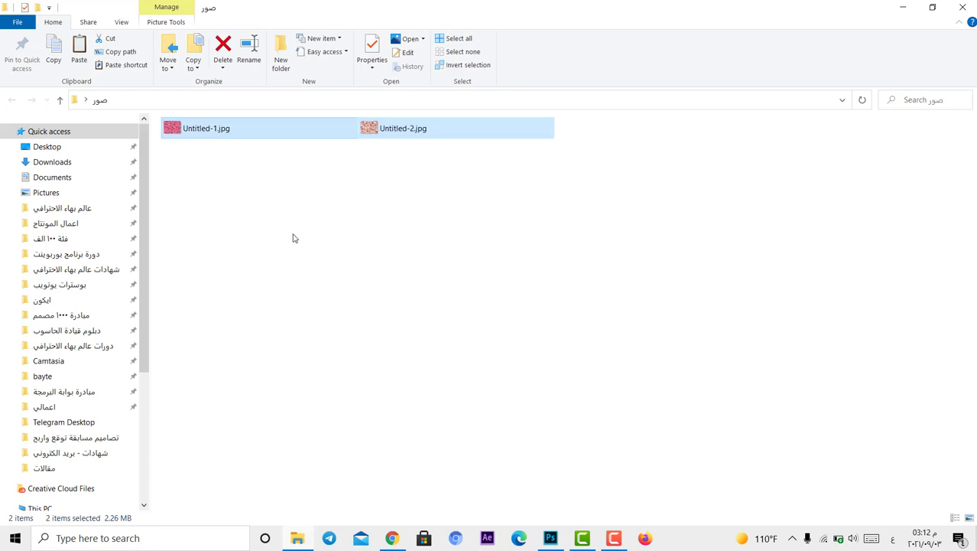
pyautogui.keyDown('ctrl'); pyautogui.scroll(-2, 283, 237); pyautogui.keyUp('ctrl')
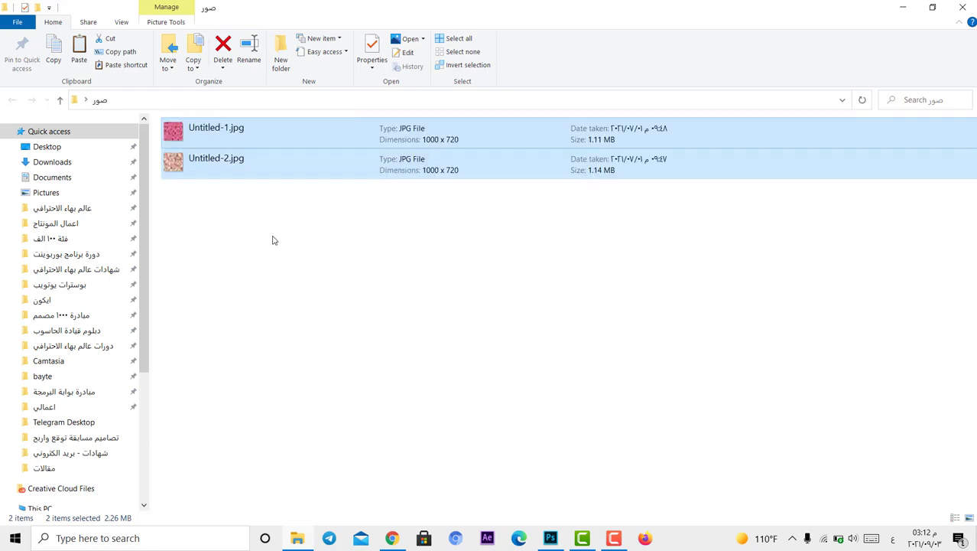
pyautogui.click(214, 277)
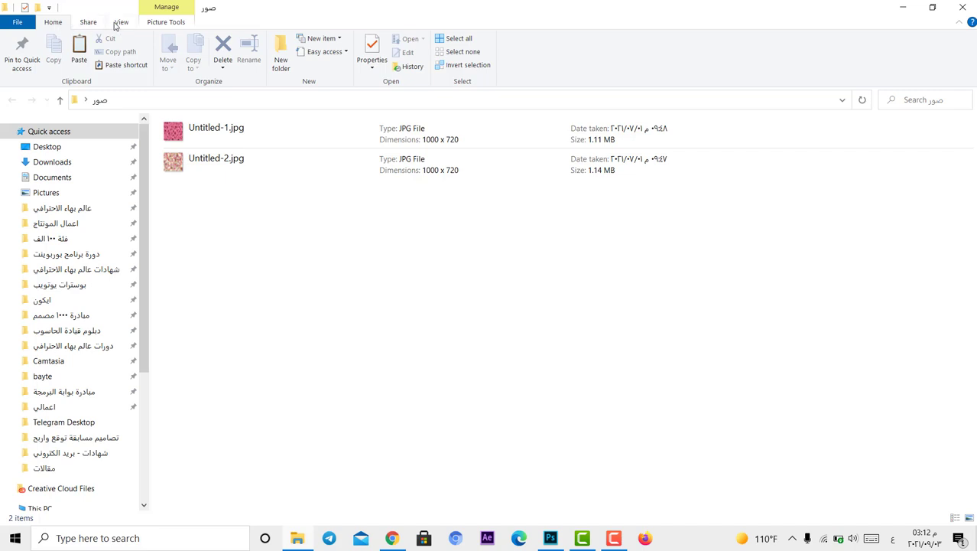
# - Try the Extra large, Large, Medium icons and Details layouts on the images, finishing with Large icons
pyautogui.click(120, 23)
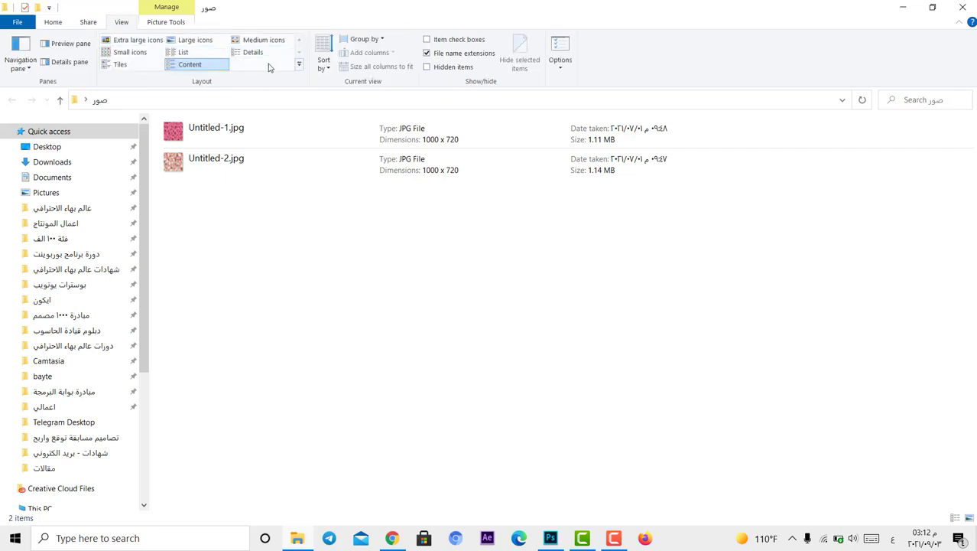
pyautogui.click(131, 42)
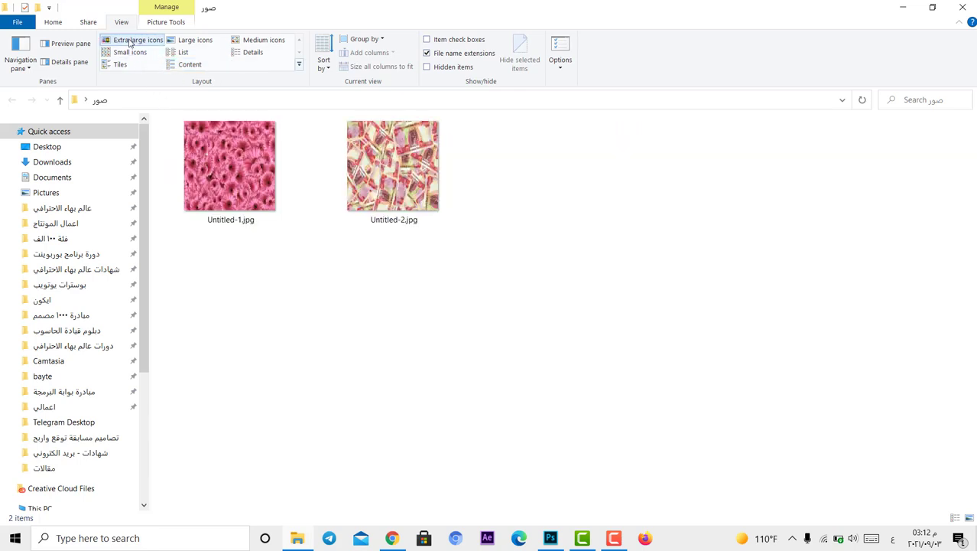
pyautogui.click(187, 41)
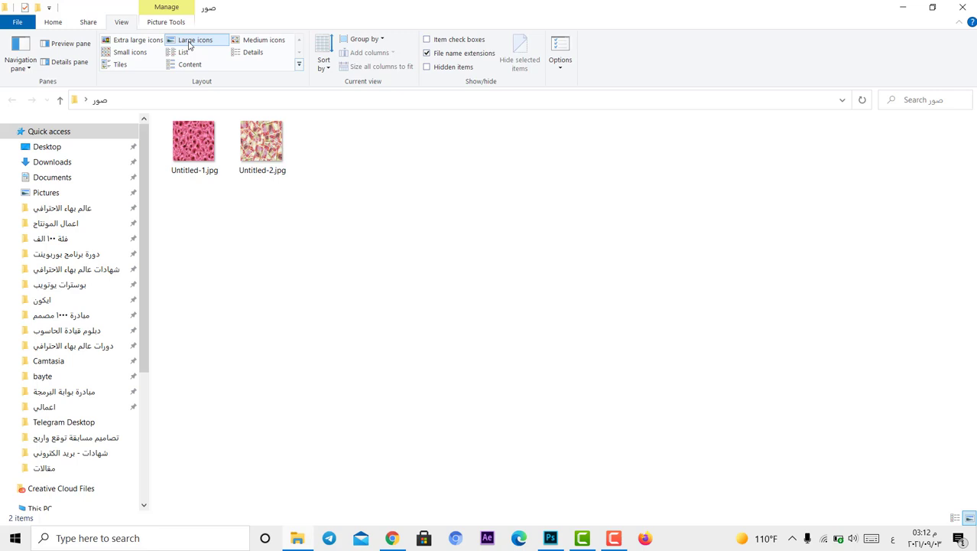
pyautogui.click(256, 42)
pyautogui.click(244, 52)
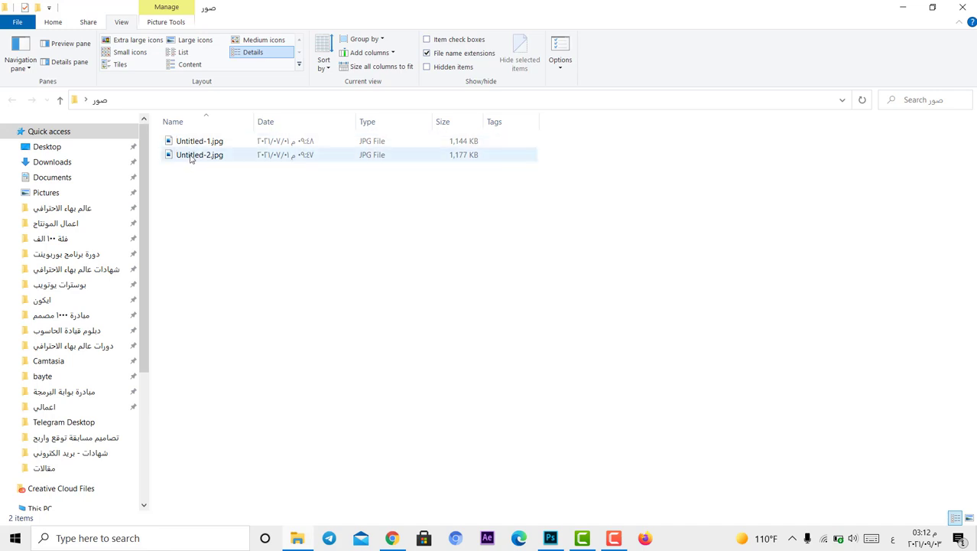
pyautogui.click(132, 44)
pyautogui.click(188, 48)
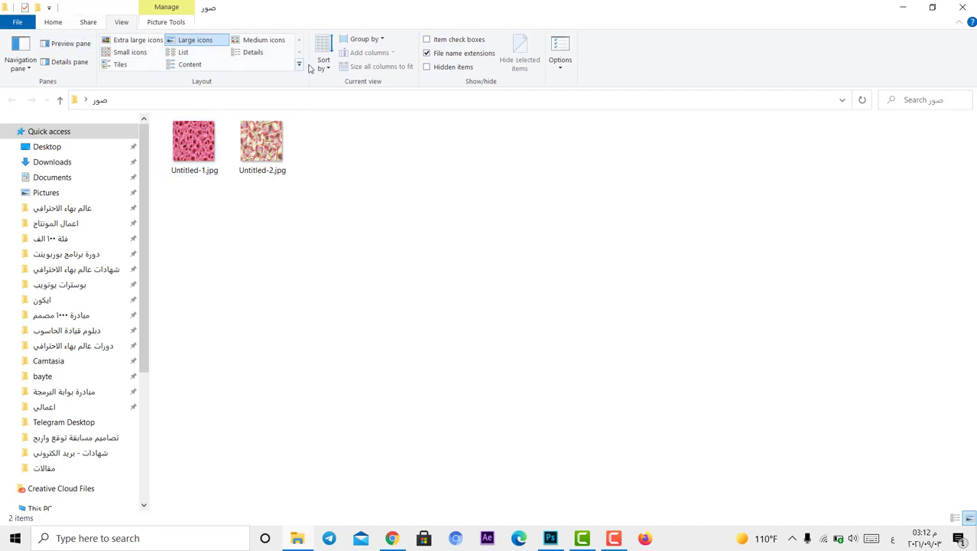
# - Create a new folder inside صور and name it with the owner's first name
pyautogui.click(52, 22)
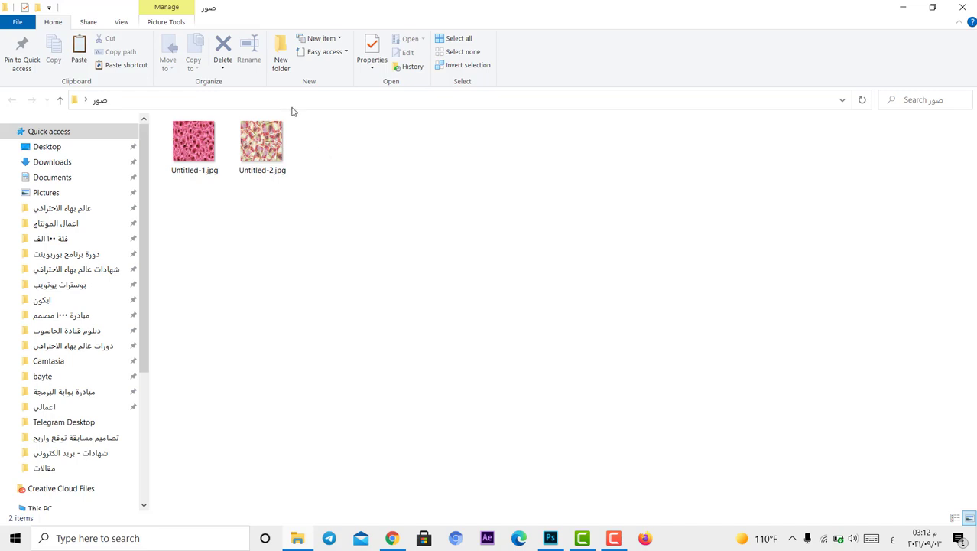
pyautogui.click(281, 55)
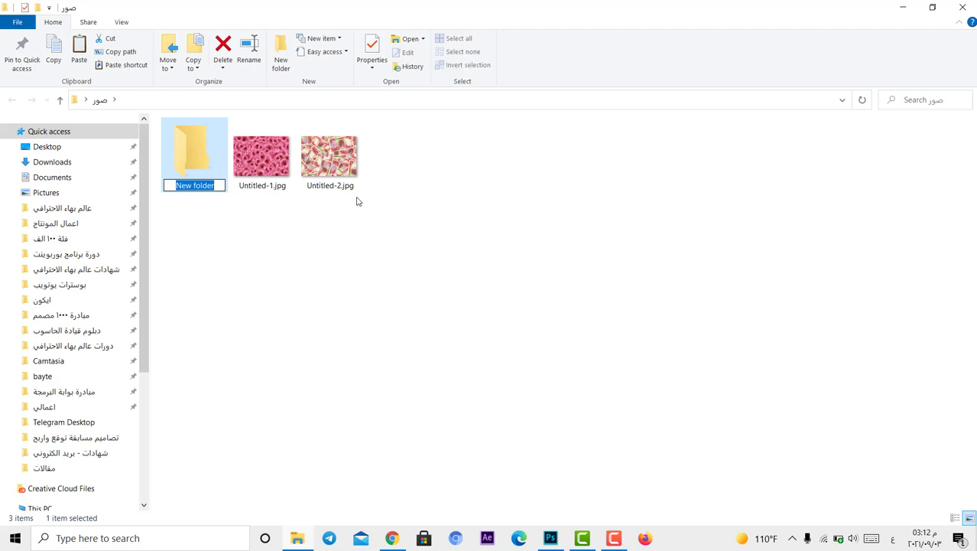
pyautogui.write('بهاء')
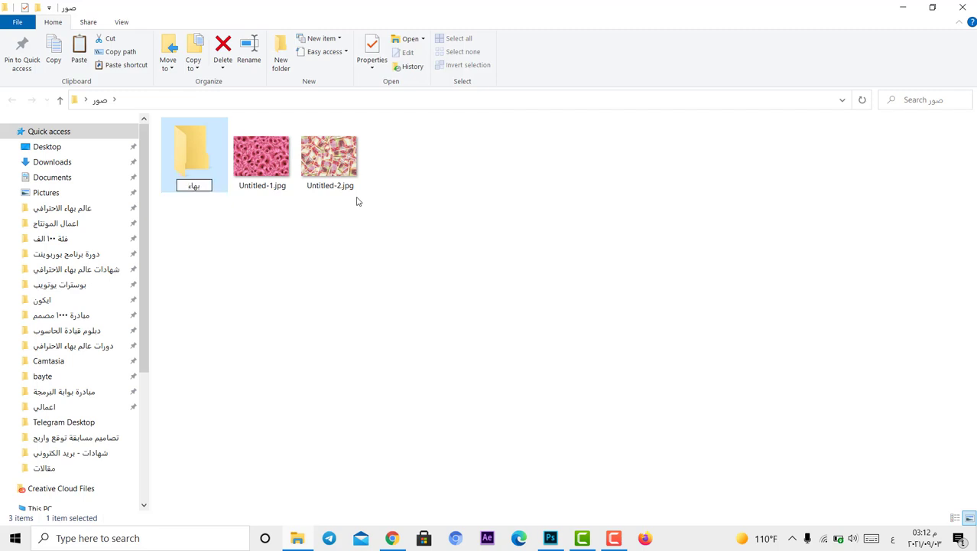
# - Create a second new folder inside صور and name it with another person's first name
pyautogui.rightClick(427, 269)
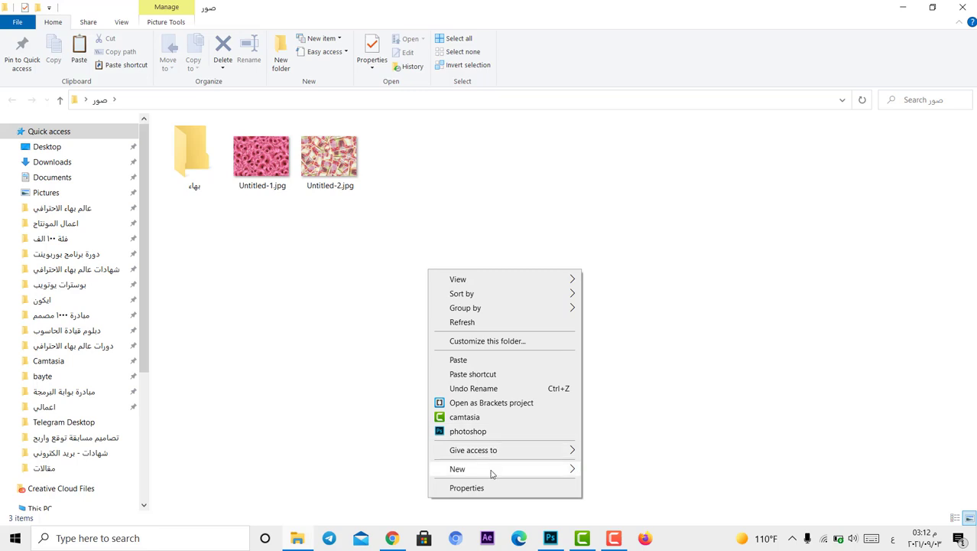
pyautogui.moveTo(491, 474)
pyautogui.click(616, 348)
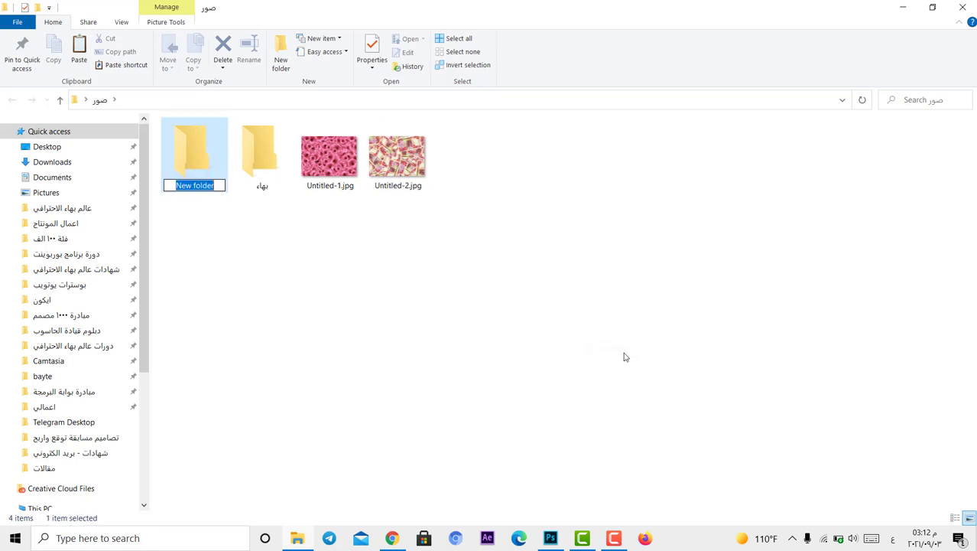
pyautogui.write('علي')
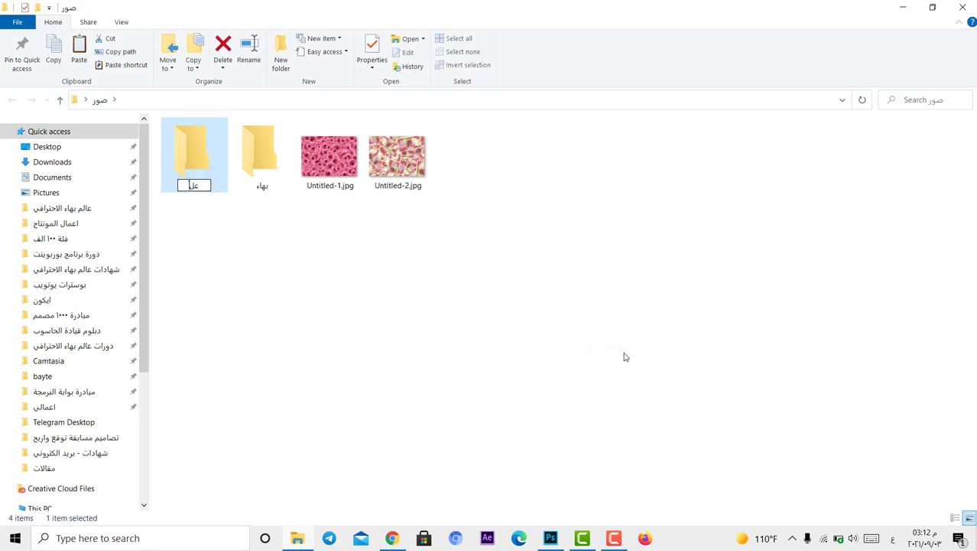
pyautogui.click(331, 268)
pyautogui.moveTo(187, 246); pyautogui.dragTo(276, 122)
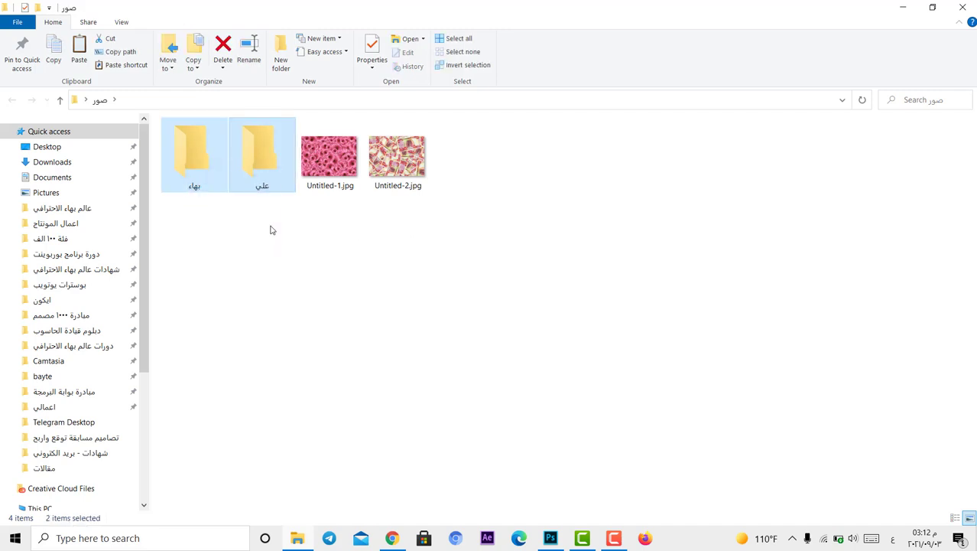
# - Try to create a third folder with the same name as the first one, and decline merging the two folders
pyautogui.rightClick(264, 252)
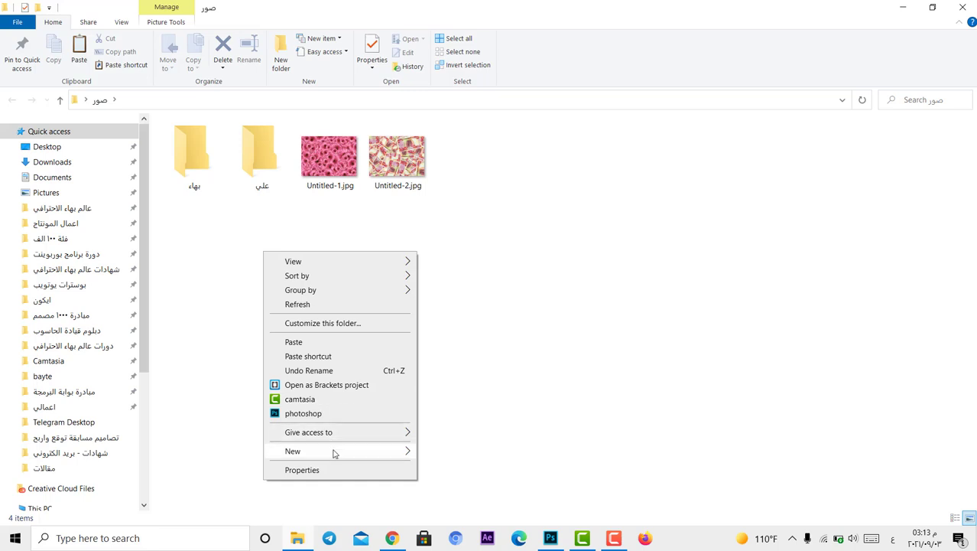
pyautogui.moveTo(334, 454)
pyautogui.click(463, 334)
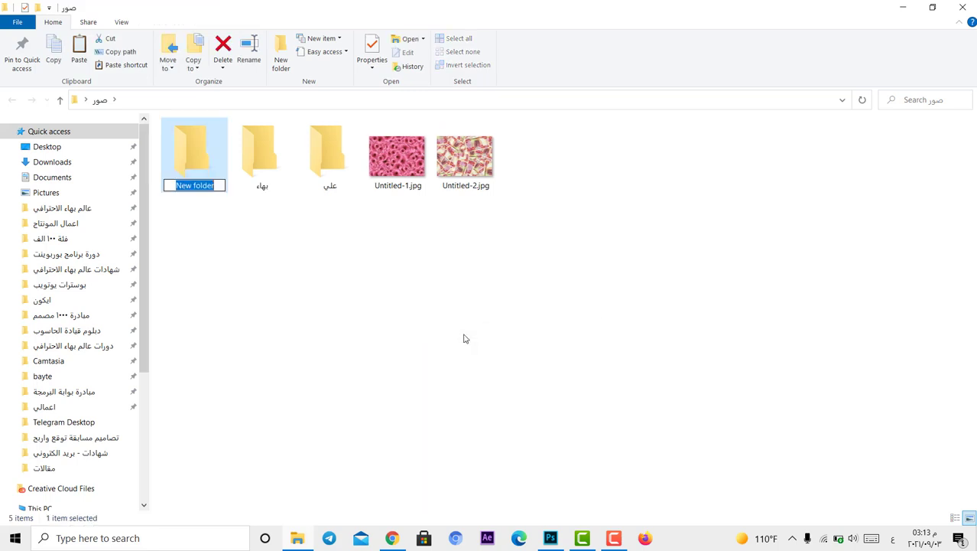
pyautogui.write('بهاء')
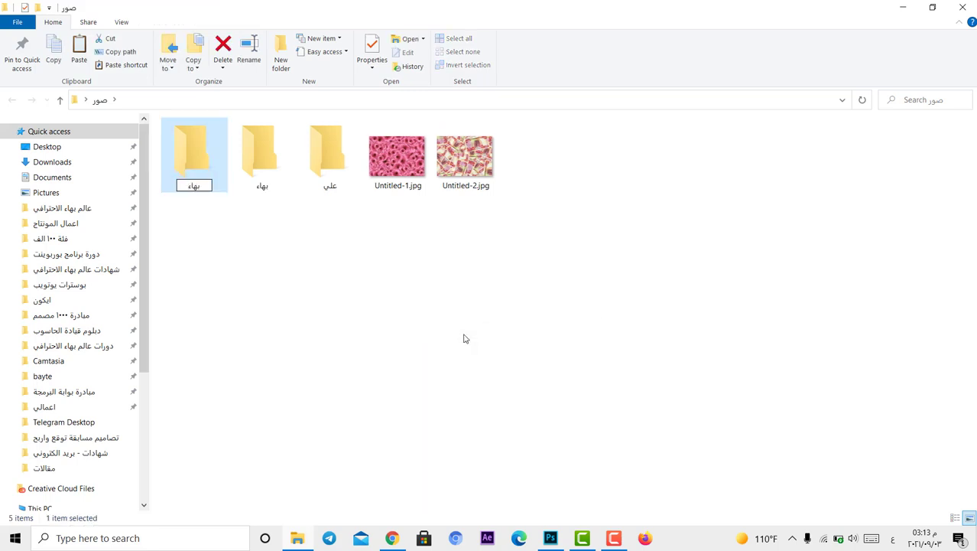
pyautogui.press('Return')
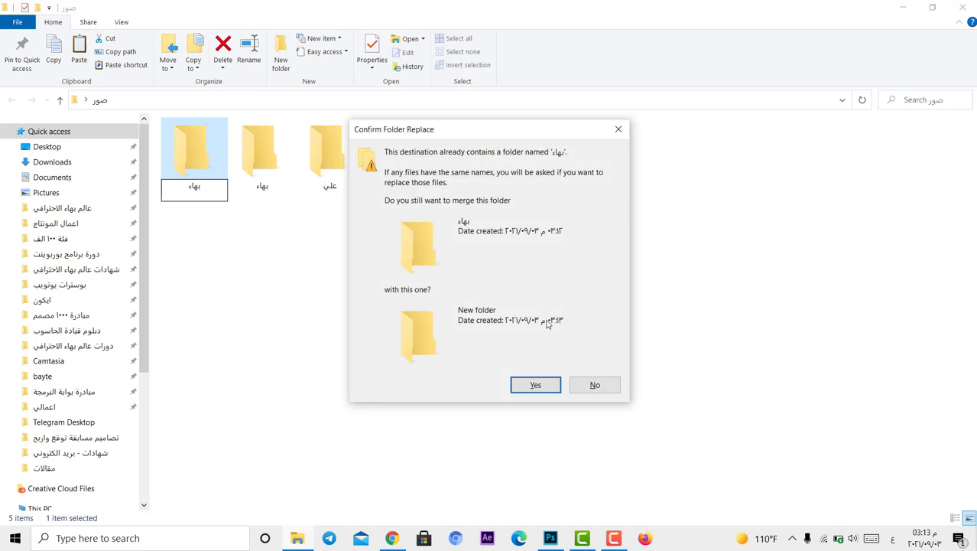
pyautogui.click(597, 385)
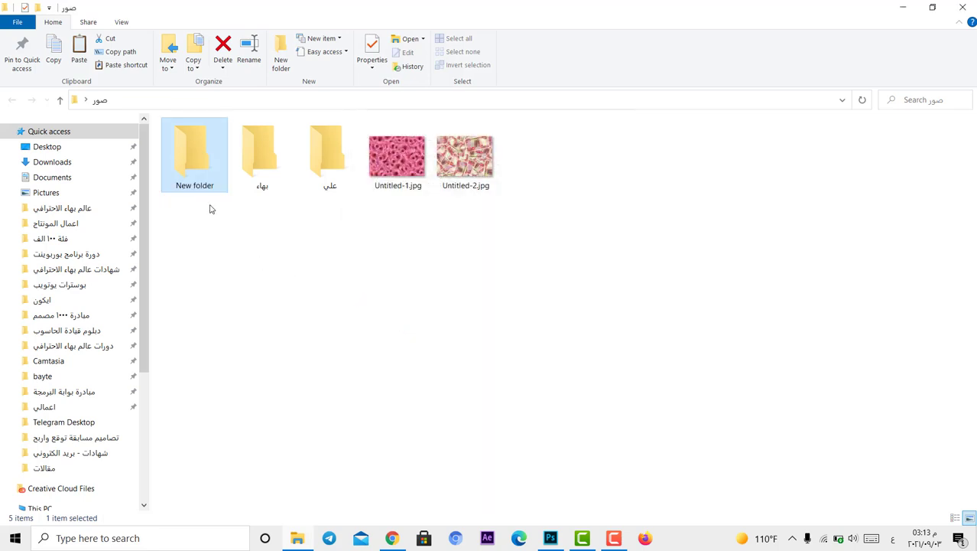
# - Delete the leftover New folder from صور
pyautogui.rightClick(197, 157)
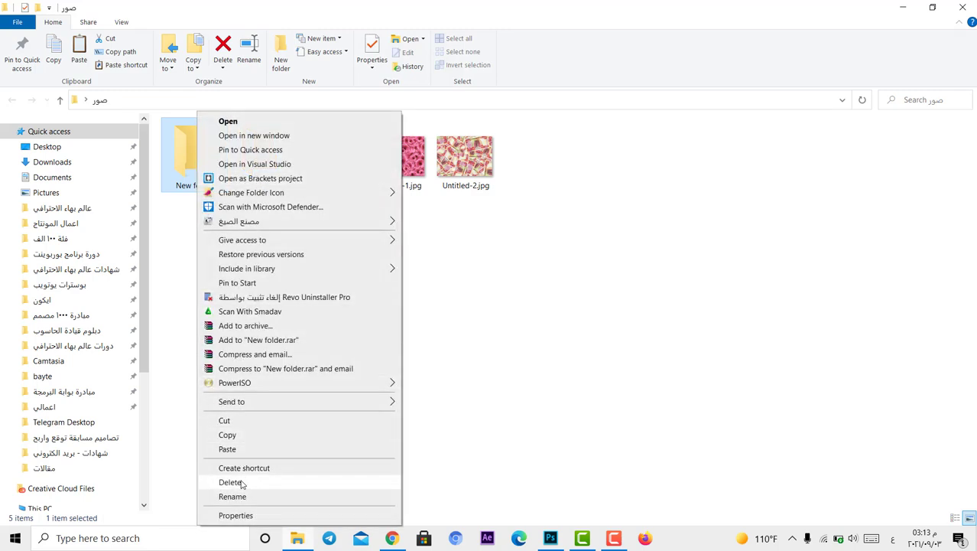
pyautogui.click(502, 392)
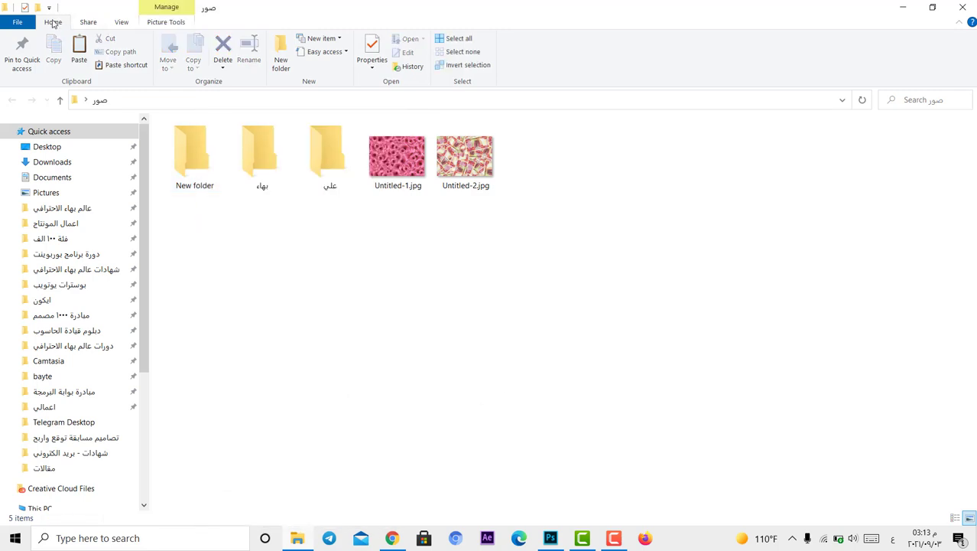
pyautogui.click(211, 147)
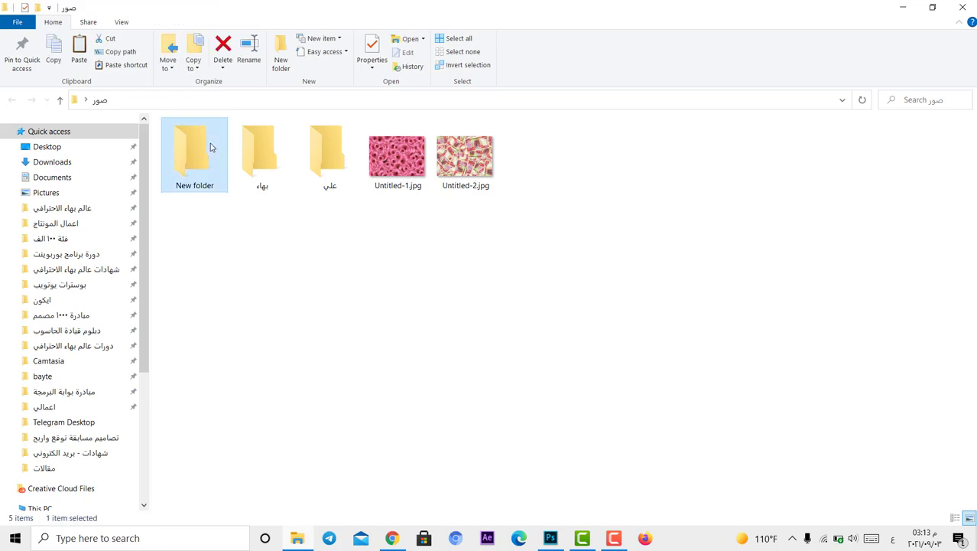
pyautogui.click(223, 48)
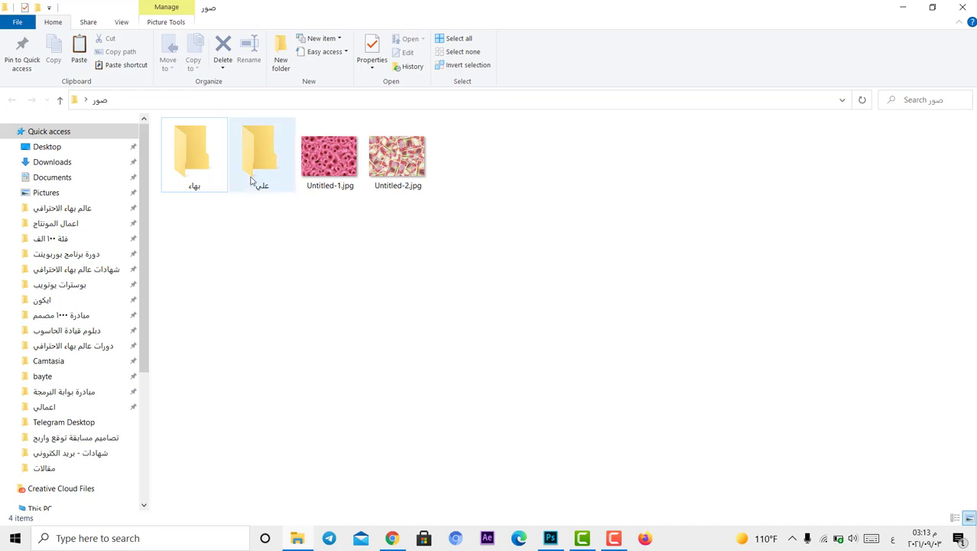
pyautogui.click(331, 164)
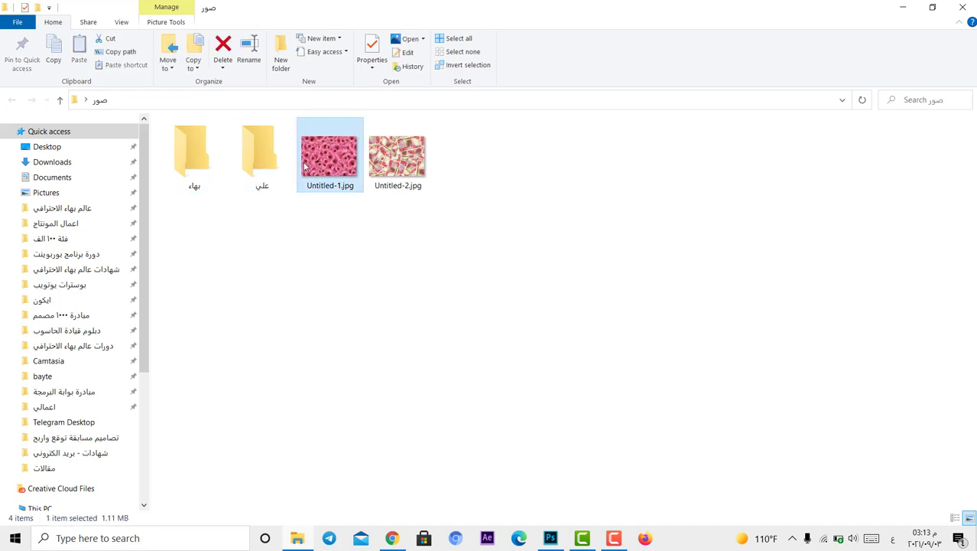
pyautogui.click(256, 159)
pyautogui.click(378, 170)
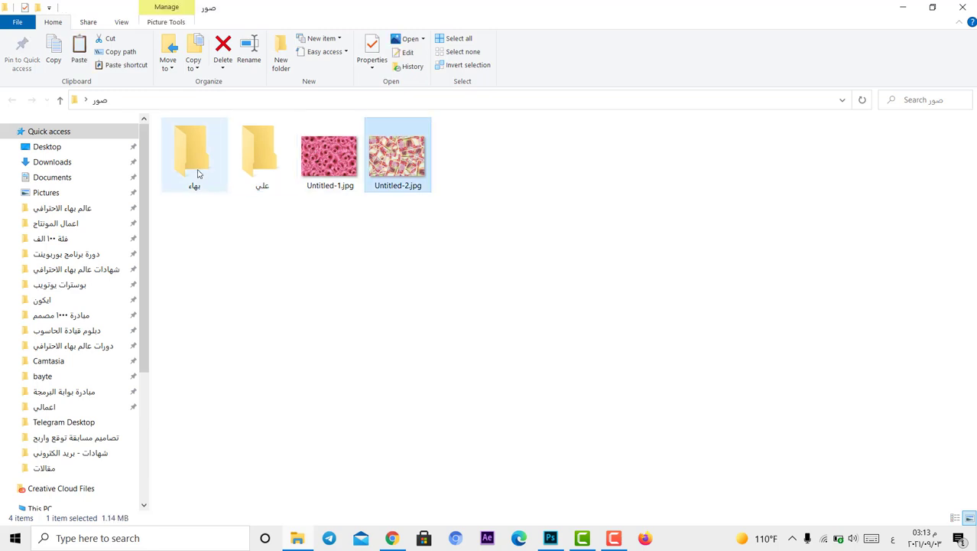
pyautogui.click(197, 162)
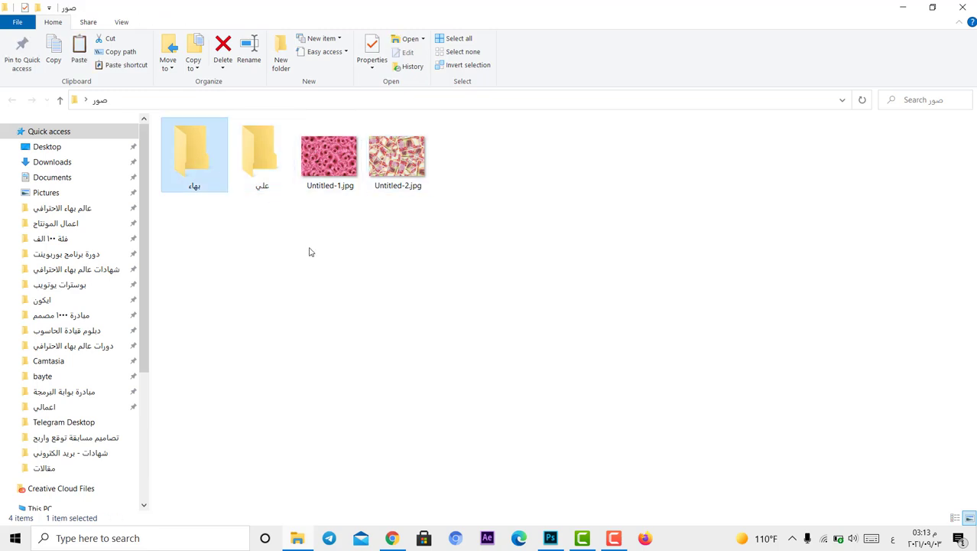
# - Copy Untitled-1.jpg from صور and paste it into the second of the two named folders
pyautogui.click(329, 164)
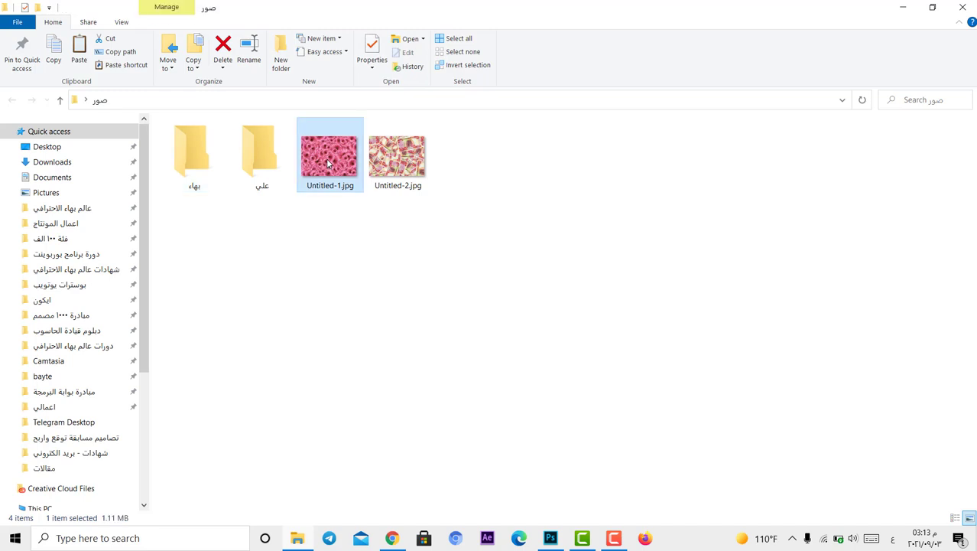
pyautogui.rightClick(329, 164)
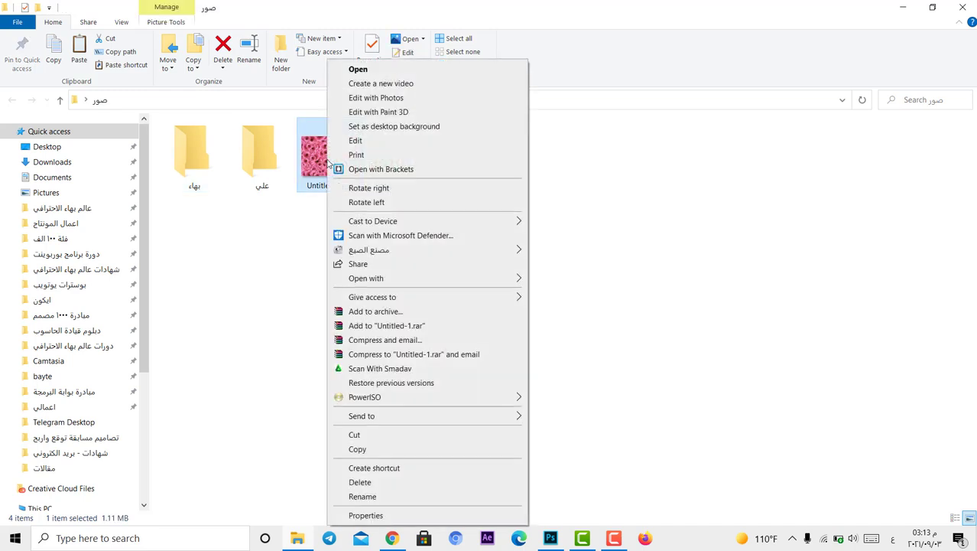
pyautogui.click(362, 450)
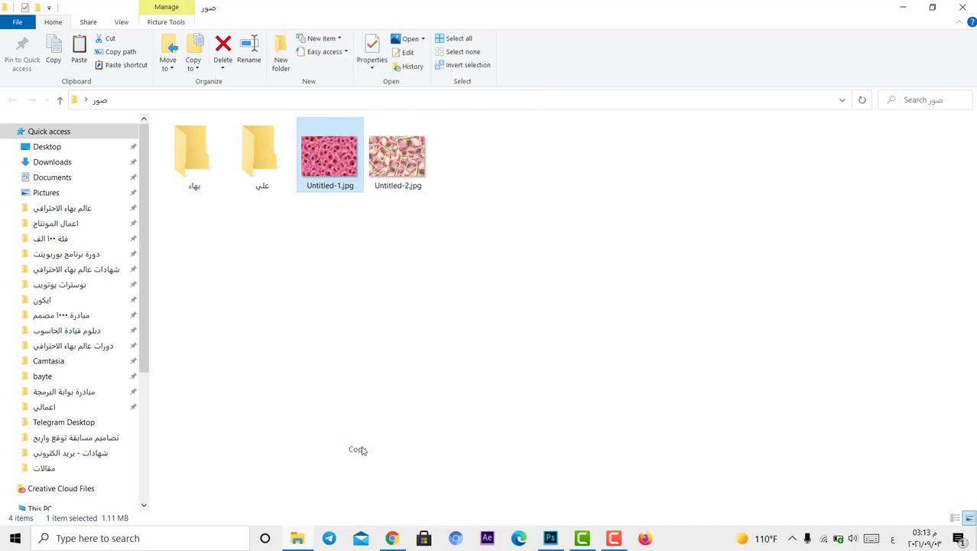
pyautogui.doubleClick(262, 158)
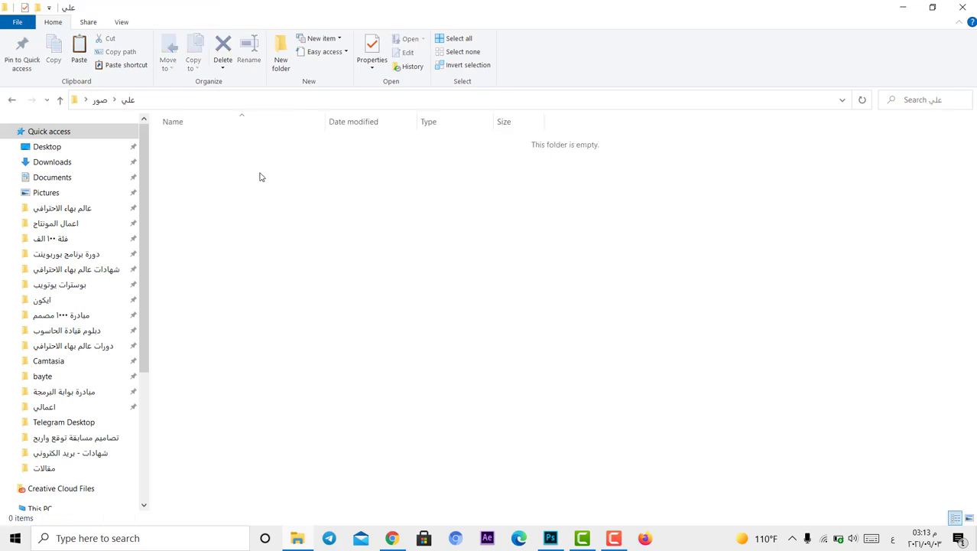
pyautogui.rightClick(260, 174)
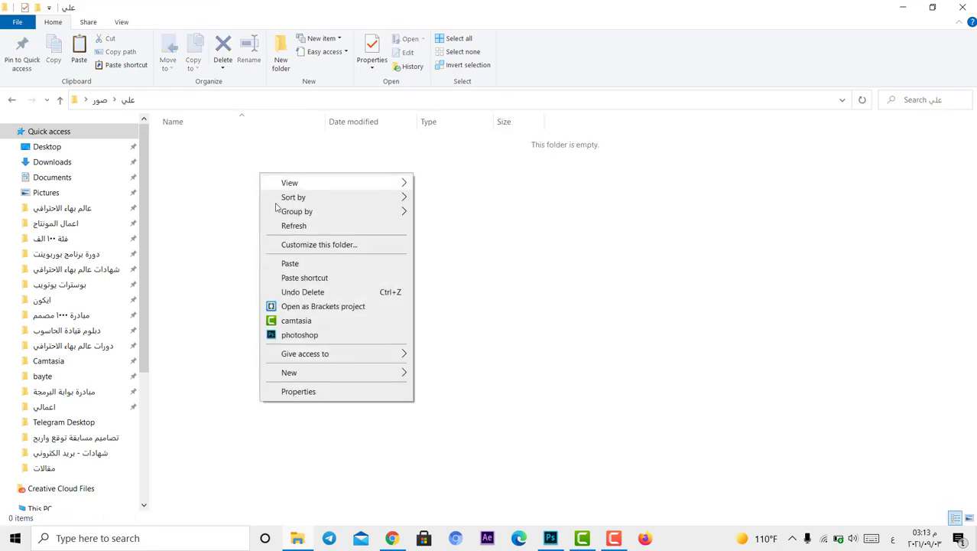
pyautogui.click(298, 264)
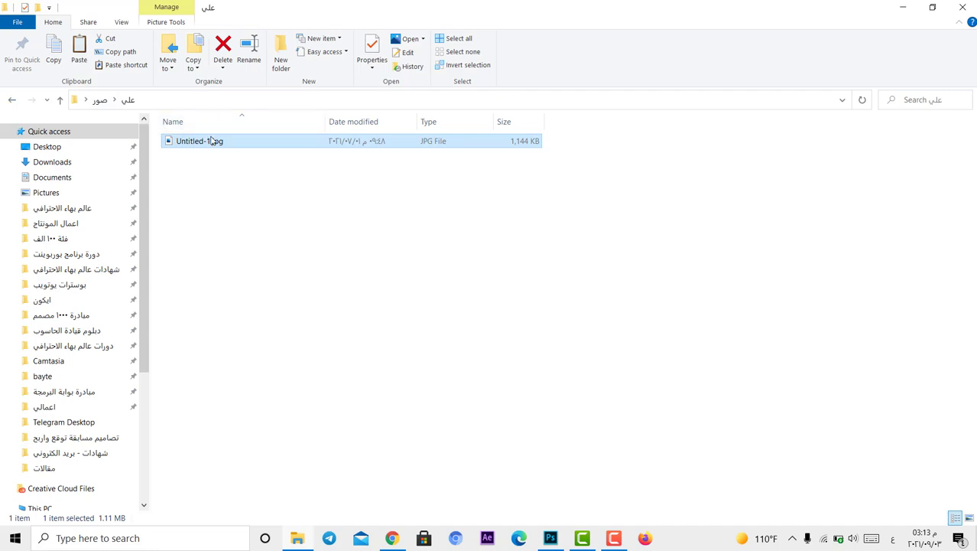
# - Show the pasted image in the Large icons layout and return to the صور folder
pyautogui.click(123, 23)
pyautogui.click(173, 44)
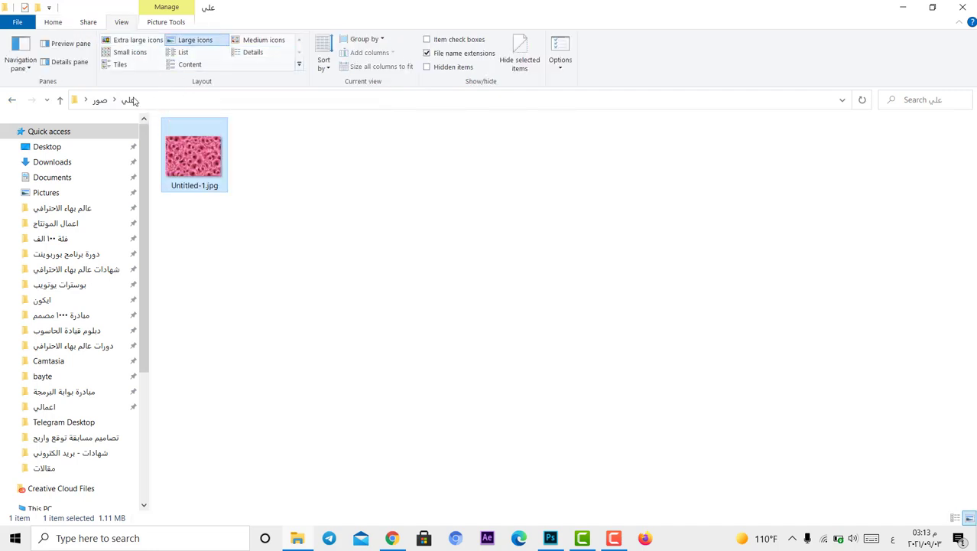
pyautogui.click(12, 101)
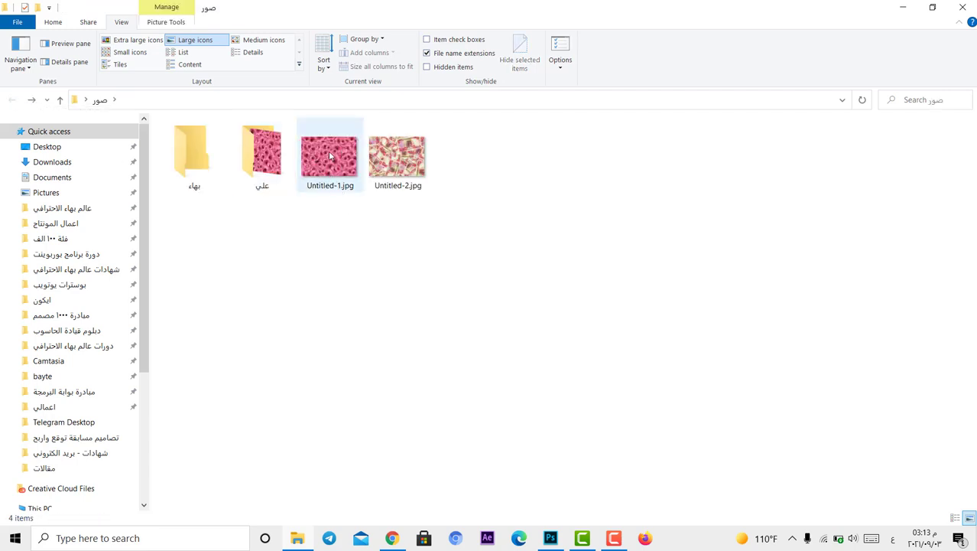
pyautogui.moveTo(328, 244); pyautogui.dragTo(331, 182)
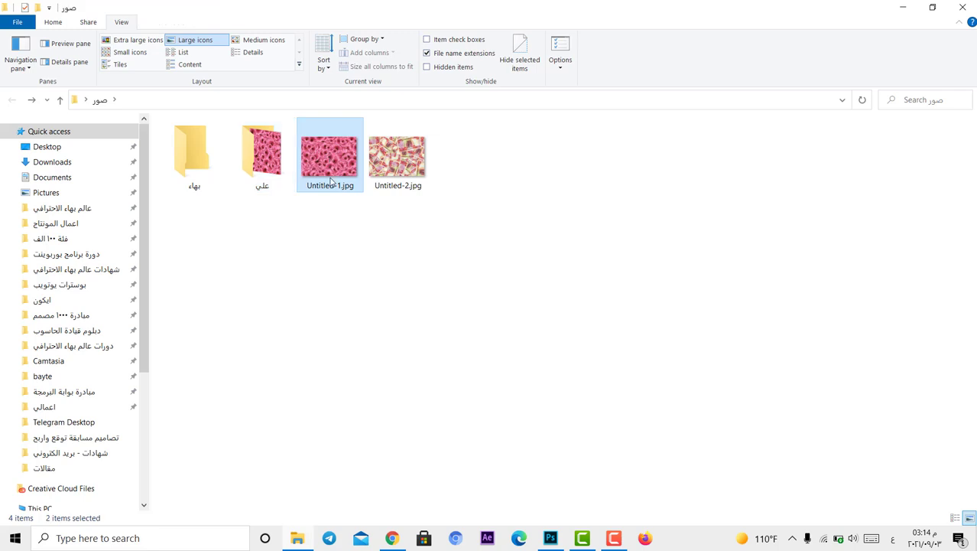
pyautogui.click(275, 171)
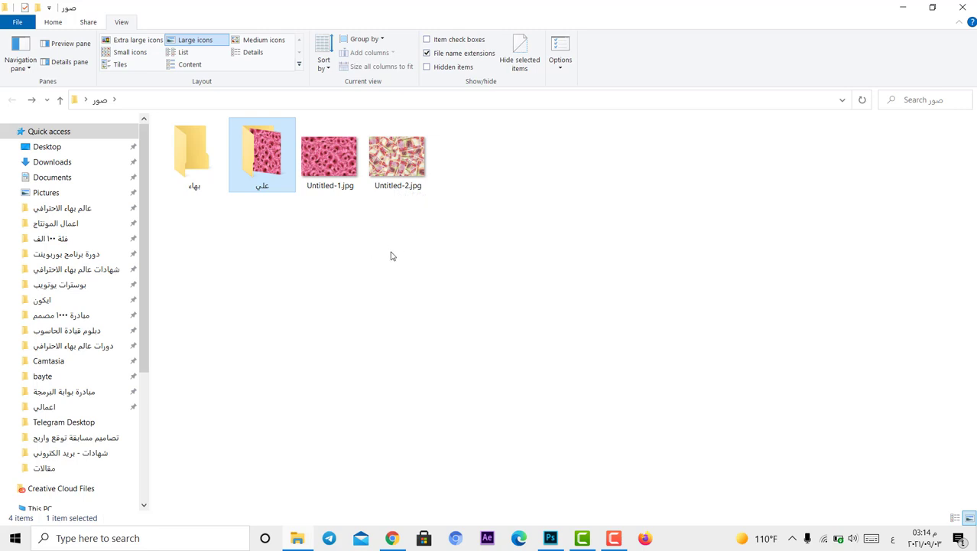
# - Move Untitled-2.jpg into the first named folder by cutting and pasting it, and return to صور
pyautogui.rightClick(398, 160)
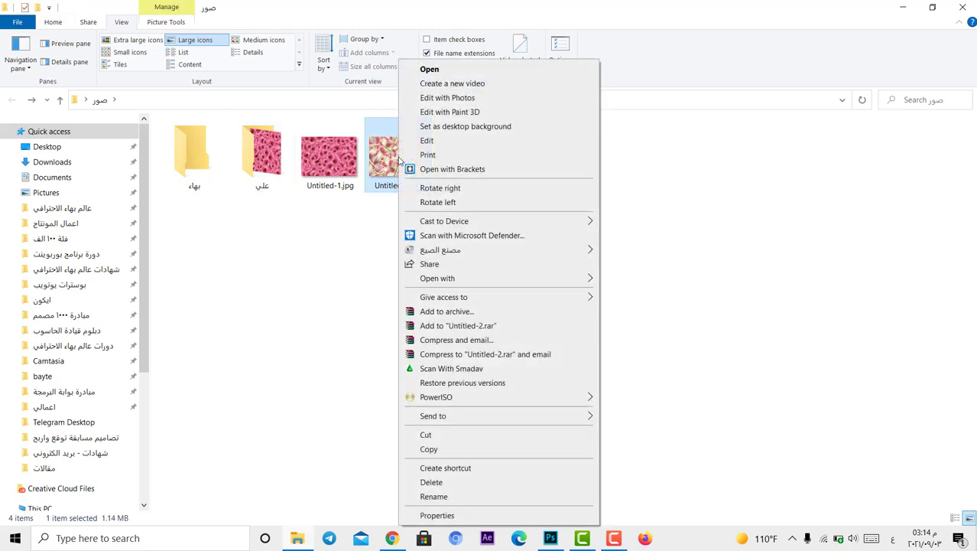
pyautogui.click(444, 437)
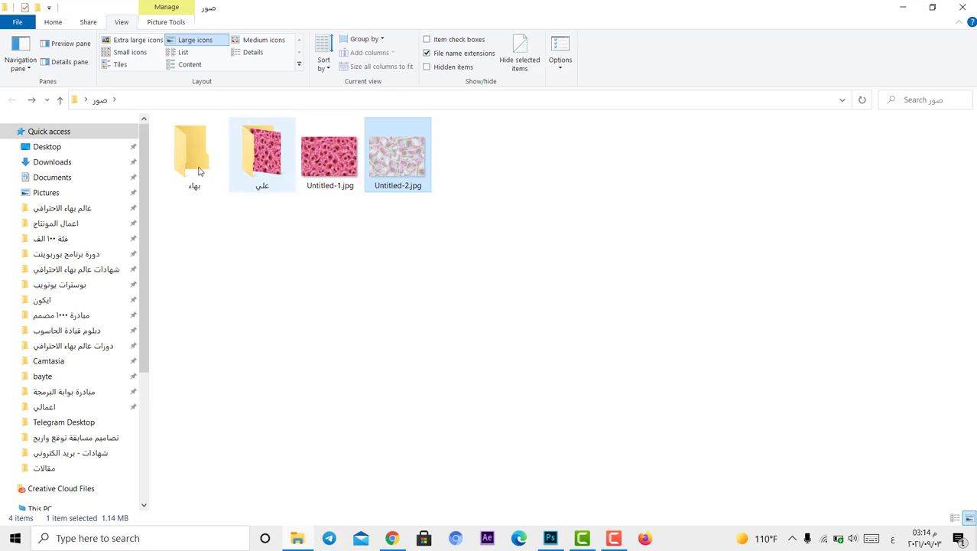
pyautogui.doubleClick(183, 149)
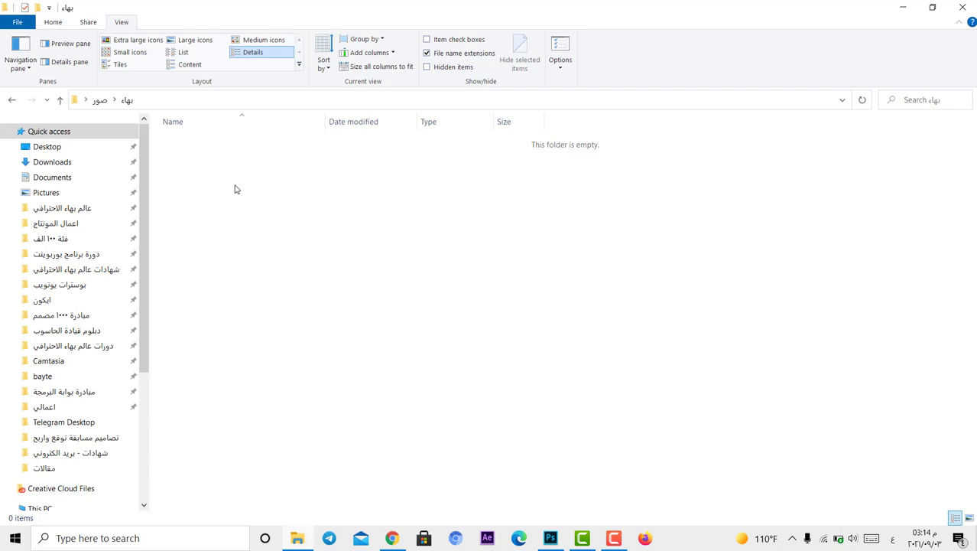
pyautogui.rightClick(235, 193)
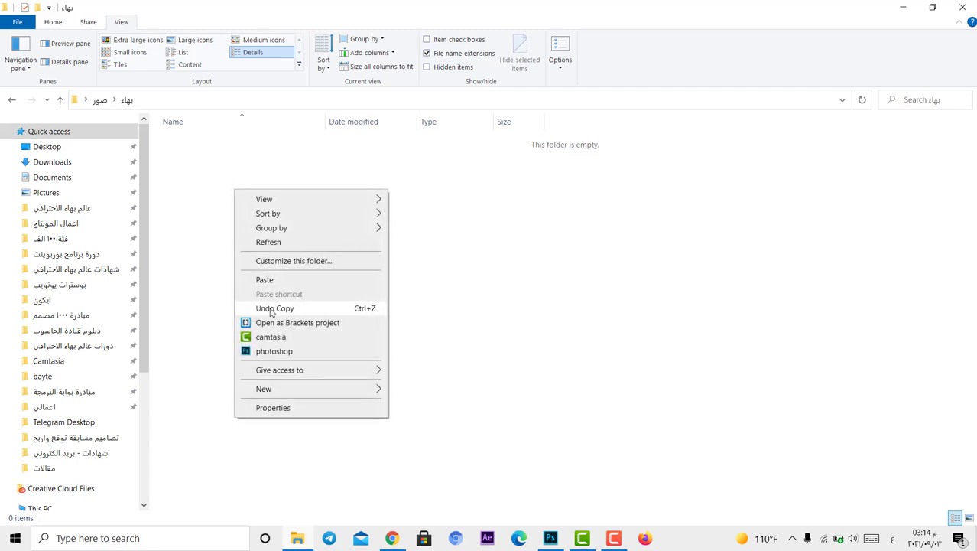
pyautogui.click(264, 280)
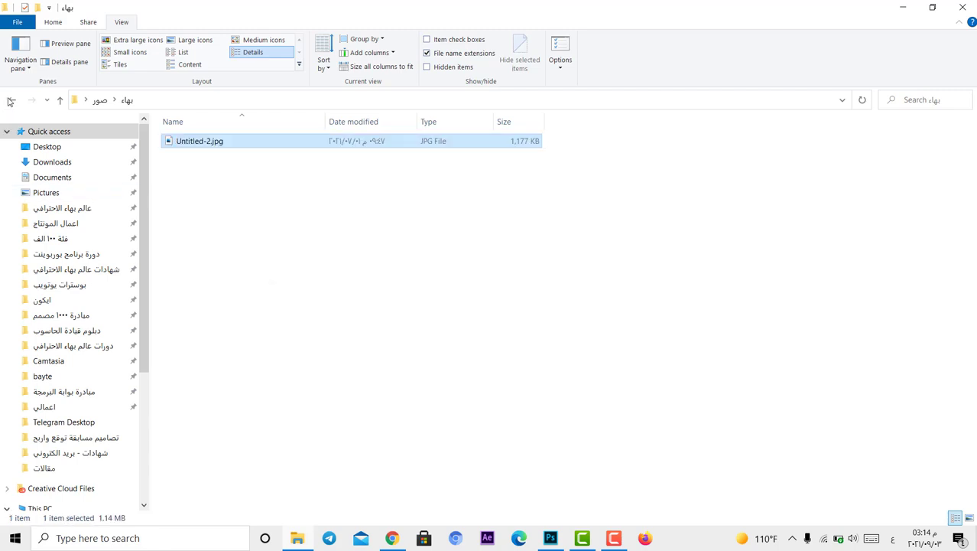
pyautogui.press('BackSpace')
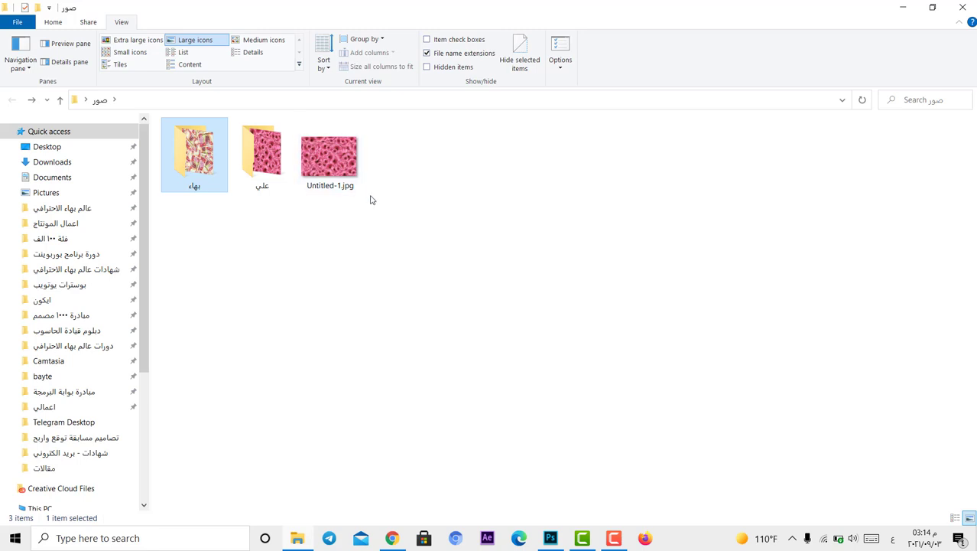
pyautogui.moveTo(325, 161); pyautogui.dragTo(316, 217)
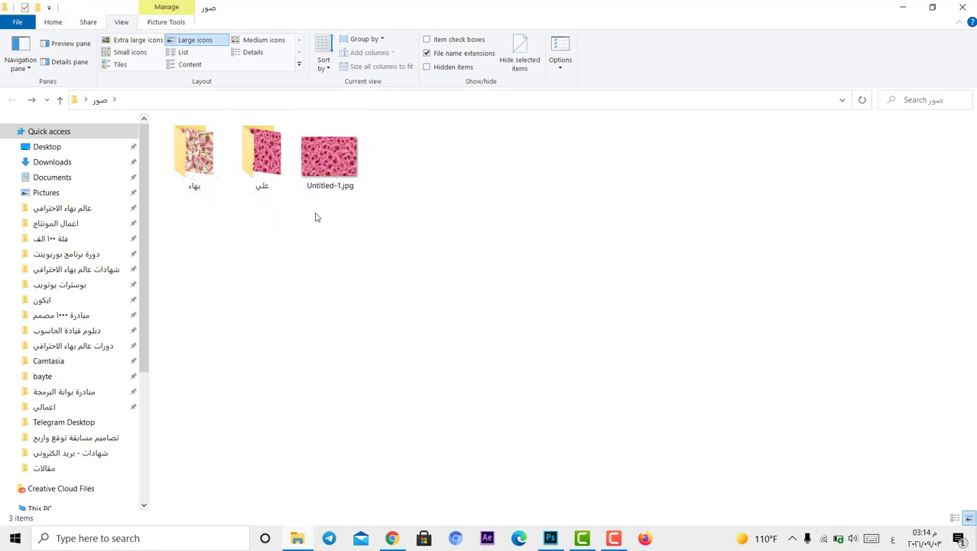
pyautogui.click(335, 158)
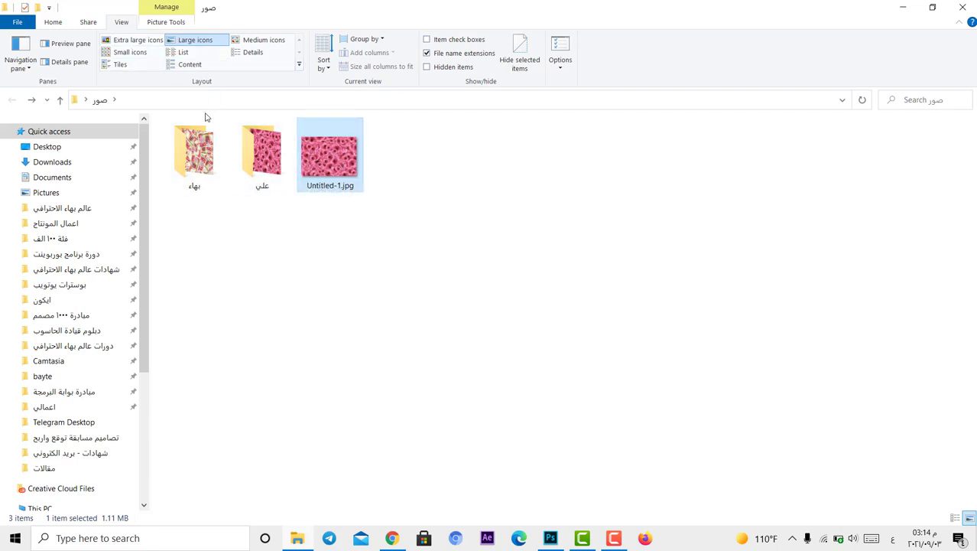
pyautogui.rightClick(328, 166)
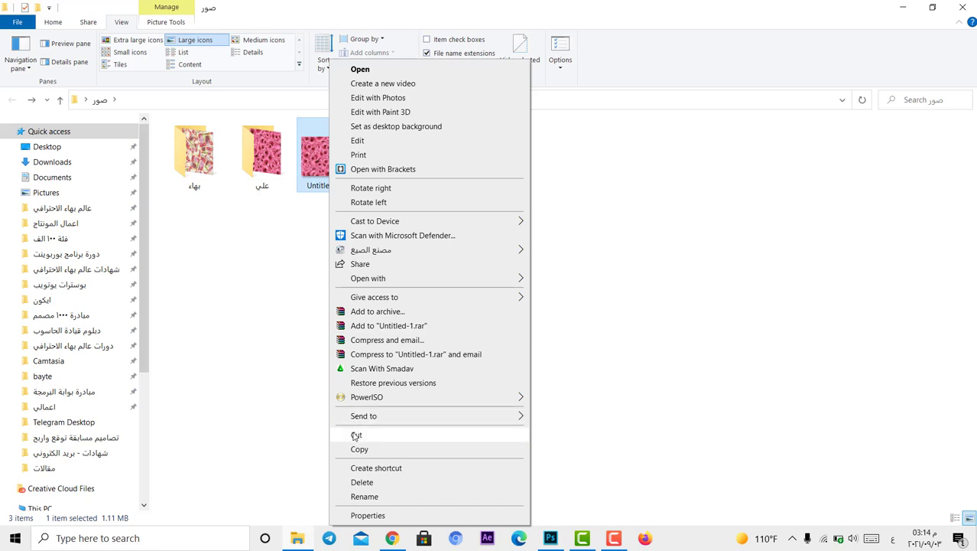
pyautogui.click(277, 370)
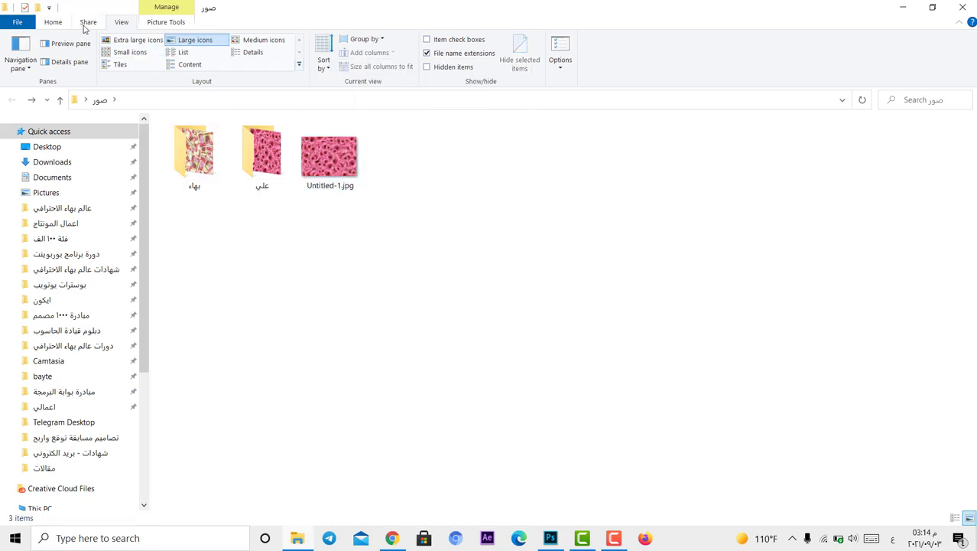
# - Move Untitled-1.jpg from صور into the first named folder by cutting and pasting it, and return to صور
pyautogui.click(53, 23)
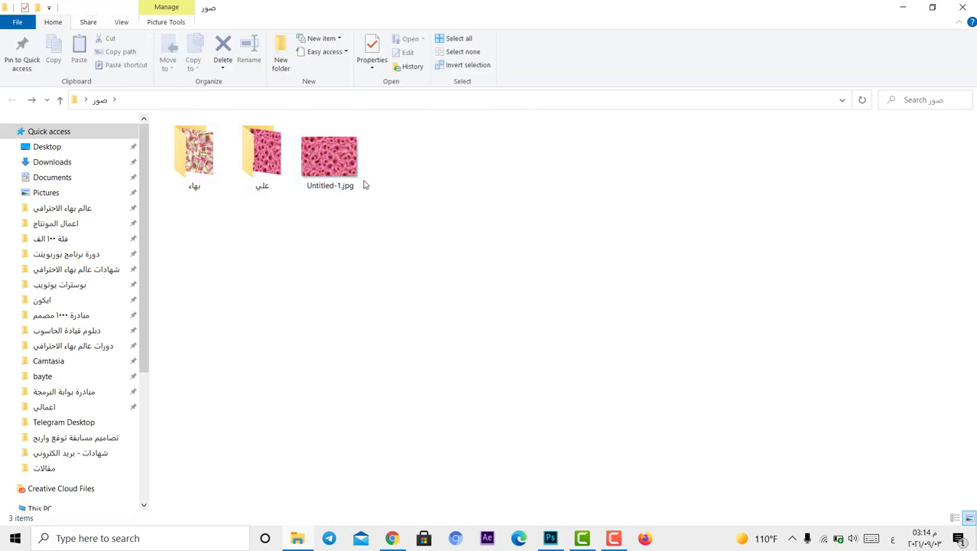
pyautogui.click(343, 167)
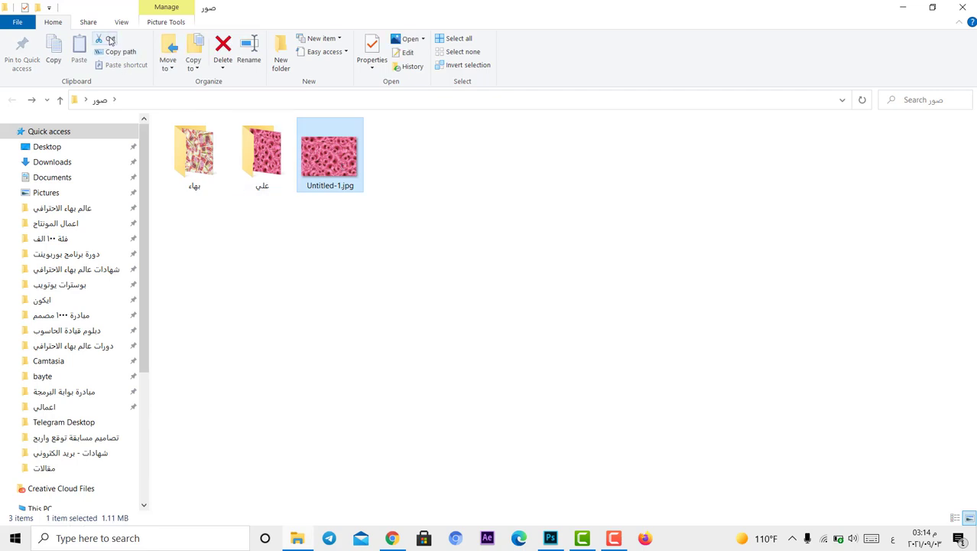
pyautogui.click(110, 40)
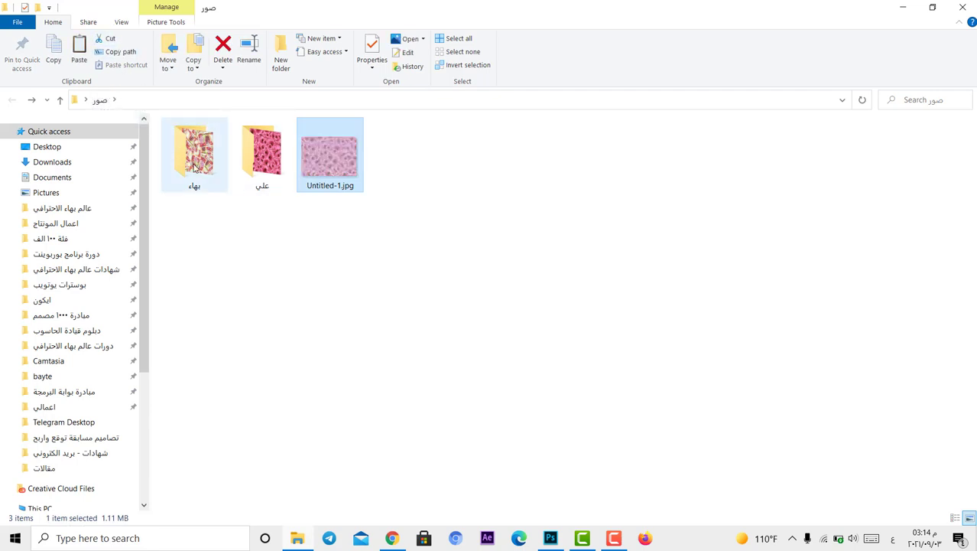
pyautogui.doubleClick(195, 168)
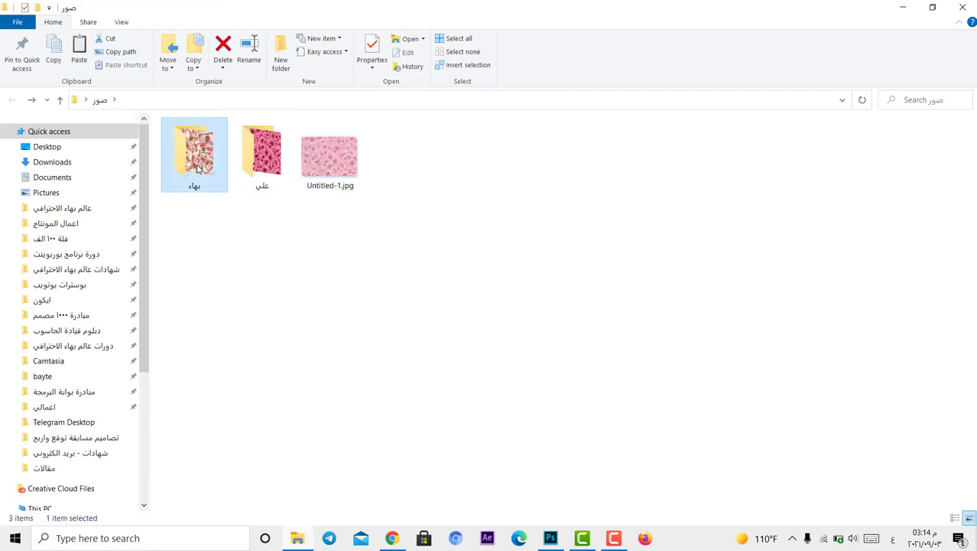
pyautogui.click(80, 52)
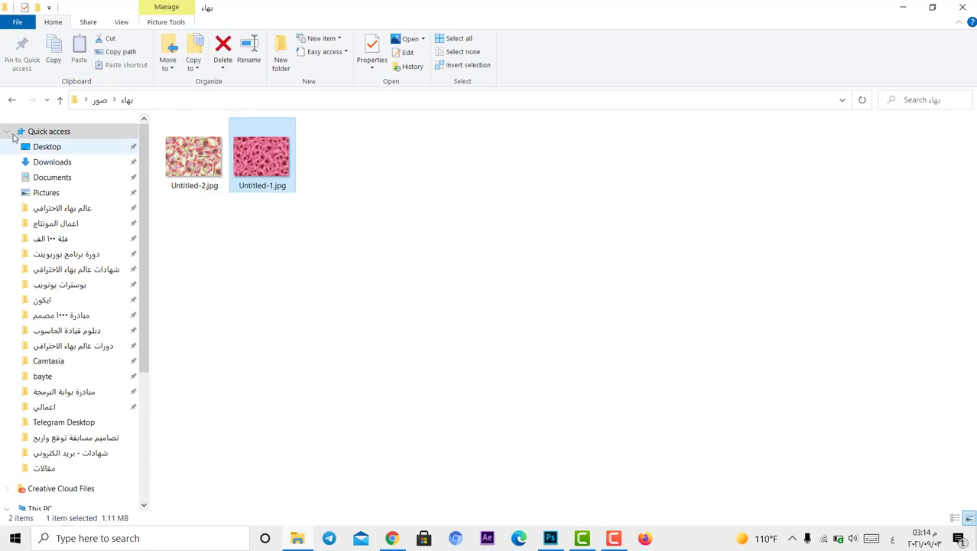
pyautogui.click(12, 102)
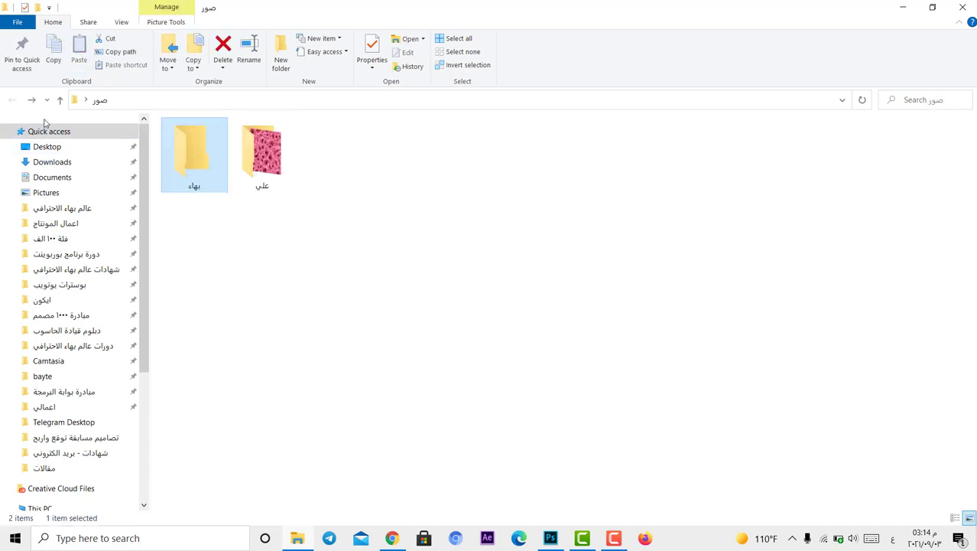
pyautogui.click(286, 292)
pyautogui.moveTo(417, 283); pyautogui.dragTo(181, 179)
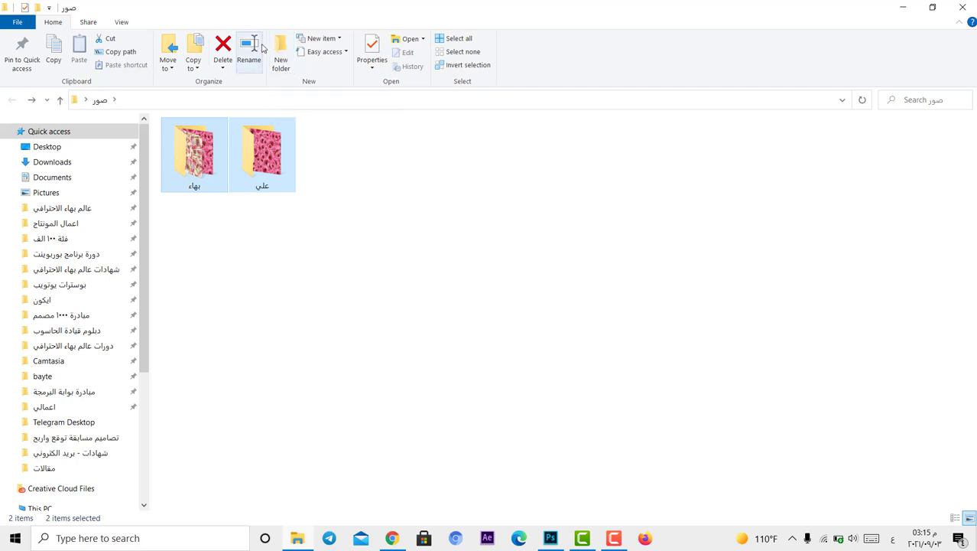
pyautogui.click(266, 236)
# - Switch the keyboard to English (United States) and rename the second folder in صور with its first name in Latin letters
pyautogui.click(266, 167)
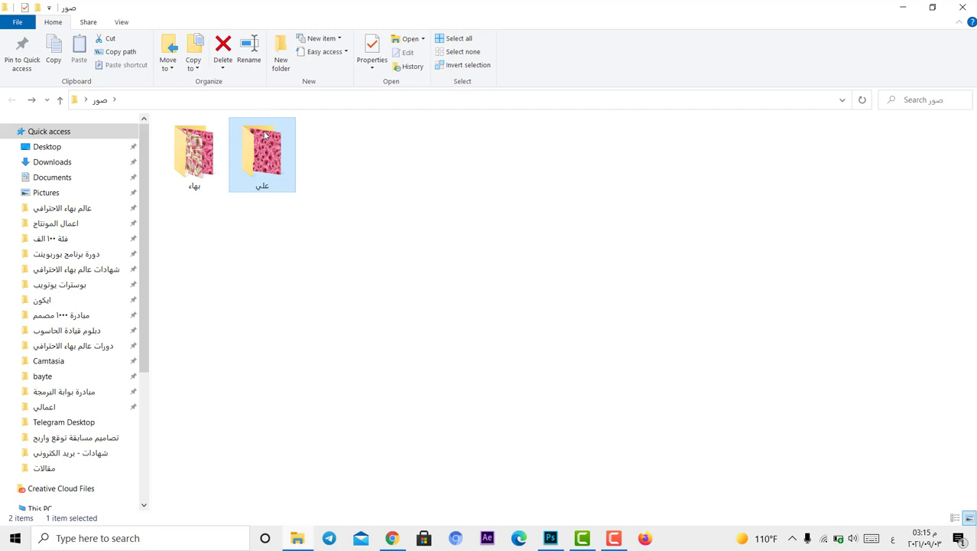
pyautogui.click(250, 53)
pyautogui.press('BackSpace')
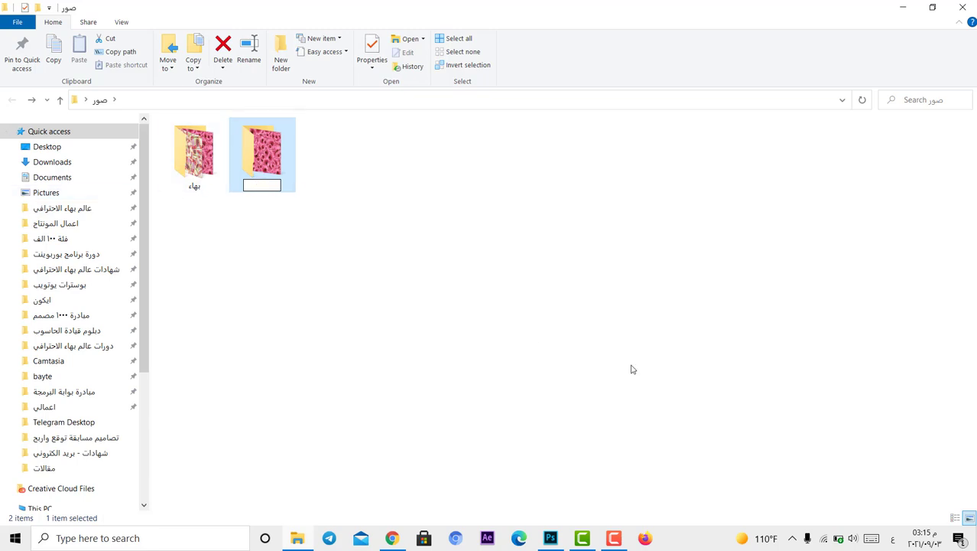
pyautogui.click(894, 541)
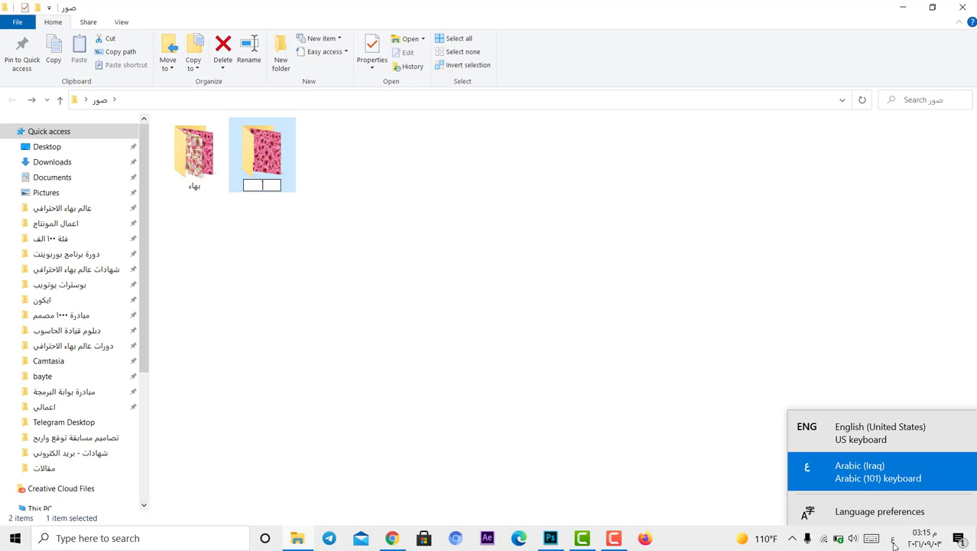
pyautogui.click(868, 431)
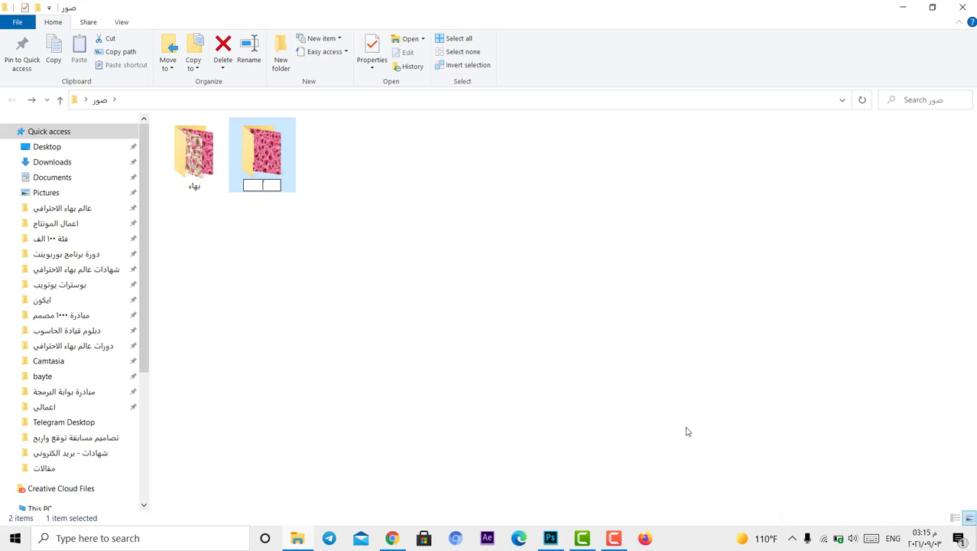
pyautogui.write('ali')
pyautogui.press('Return')
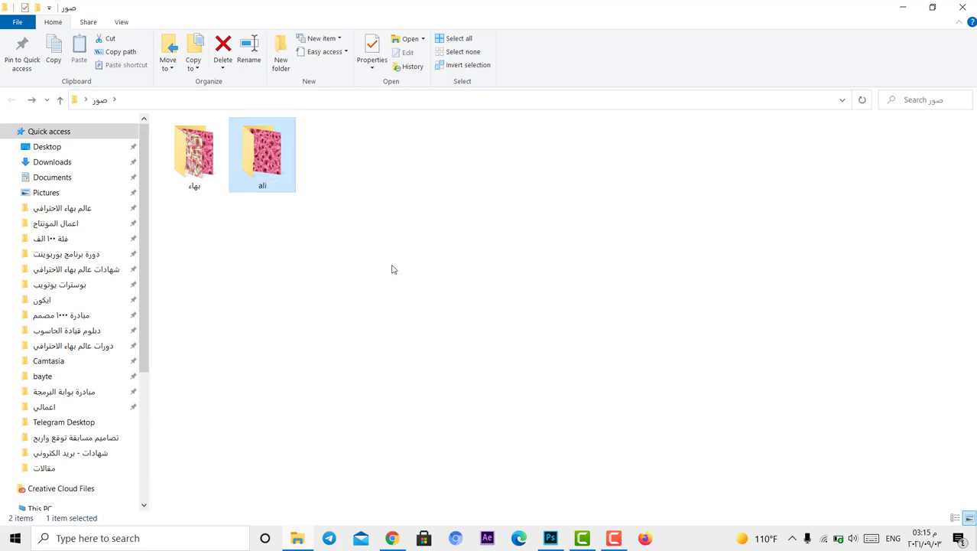
pyautogui.click(392, 269)
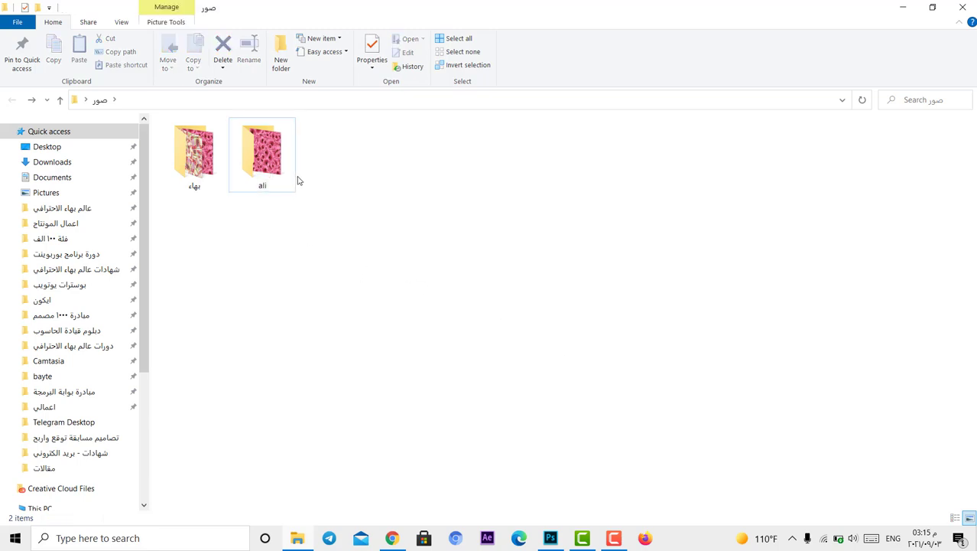
# - Open the renamed folder, look at the current desktop background, and return to the folder window
pyautogui.doubleClick(264, 160)
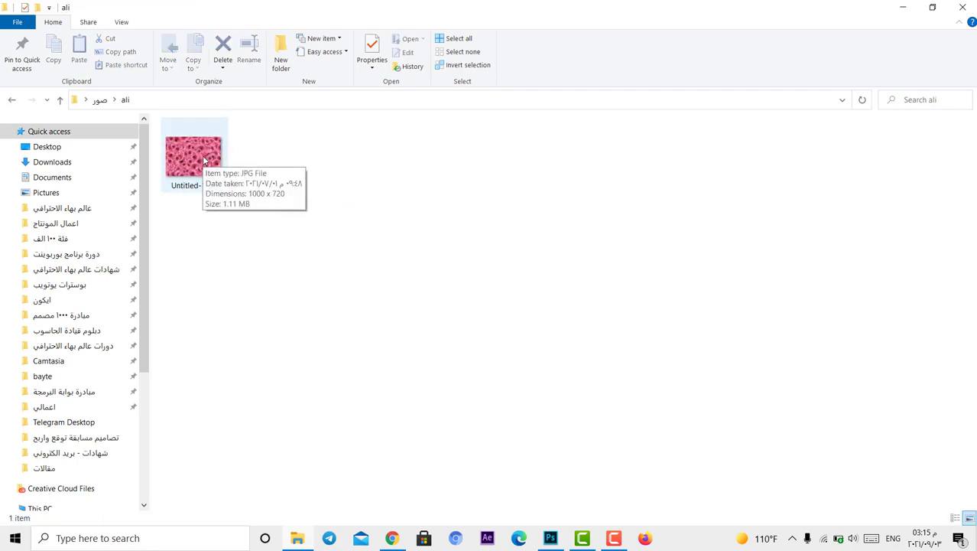
pyautogui.click(903, 7)
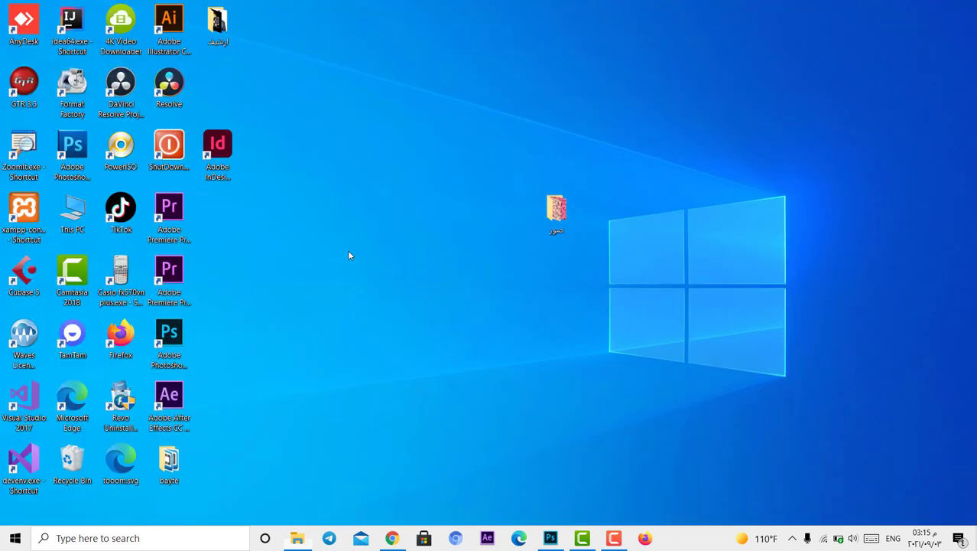
pyautogui.click(298, 539)
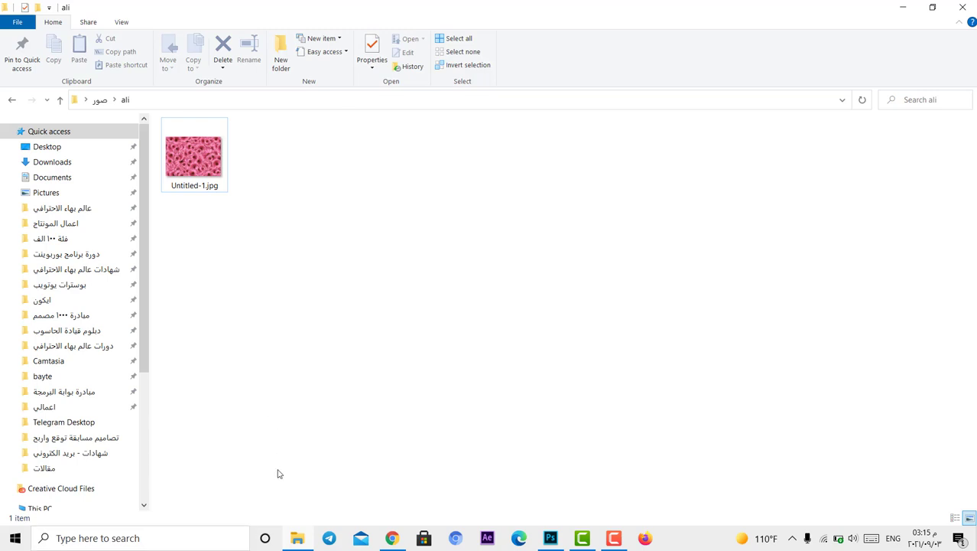
pyautogui.click(906, 8)
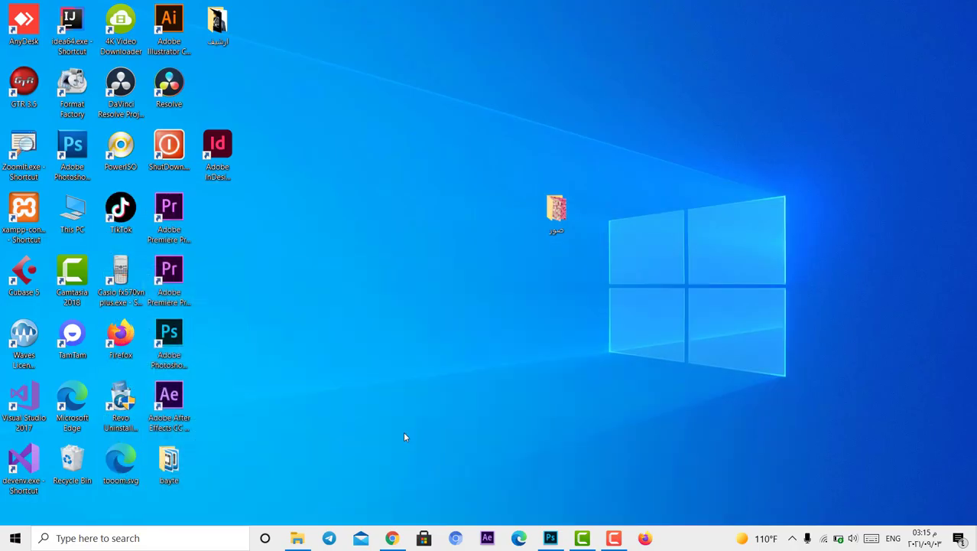
pyautogui.click(299, 539)
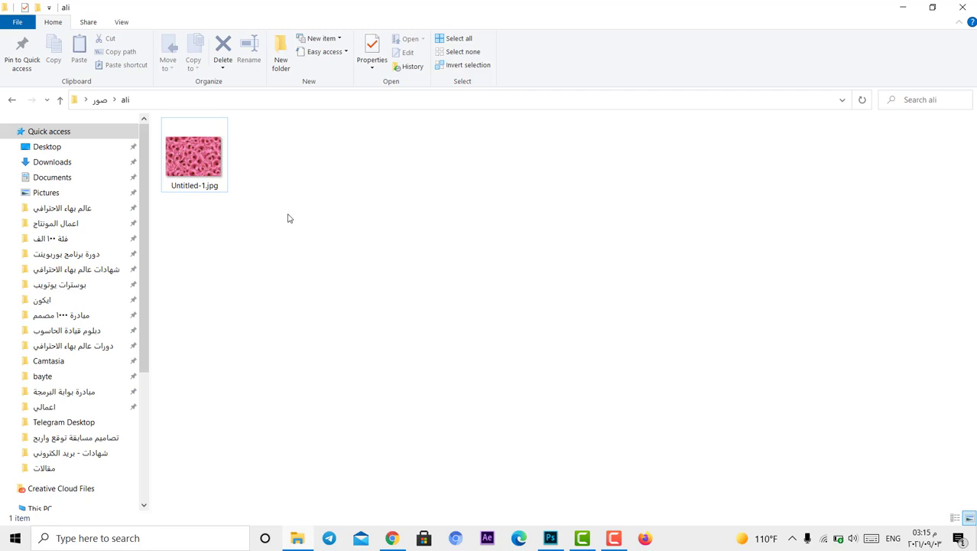
# - Set Untitled-1.jpg as the desktop background and close the folder window
pyautogui.rightClick(205, 170)
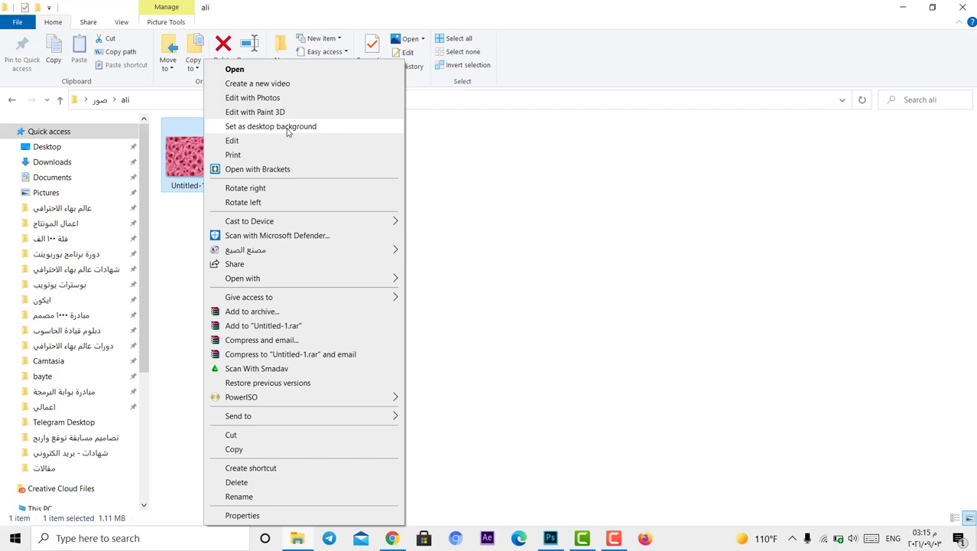
pyautogui.click(290, 127)
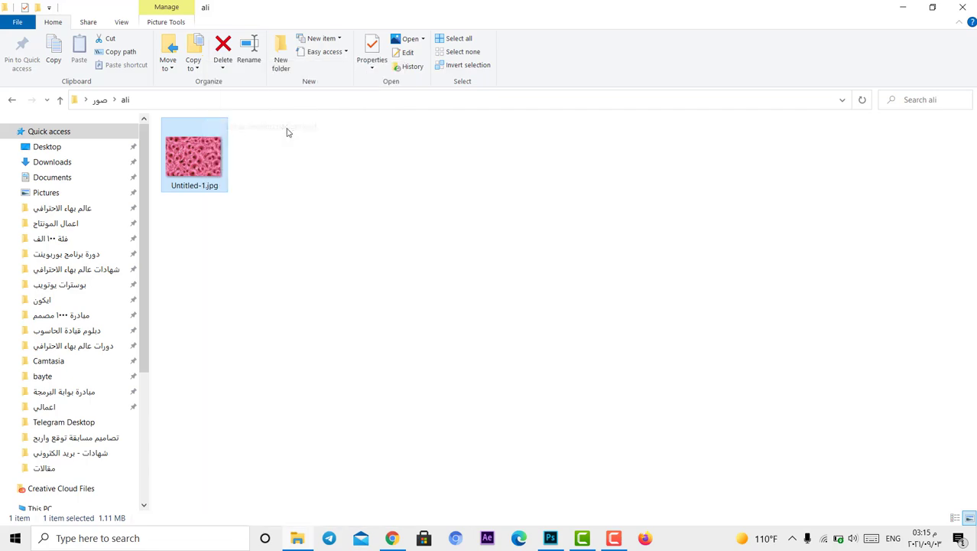
pyautogui.click(970, 7)
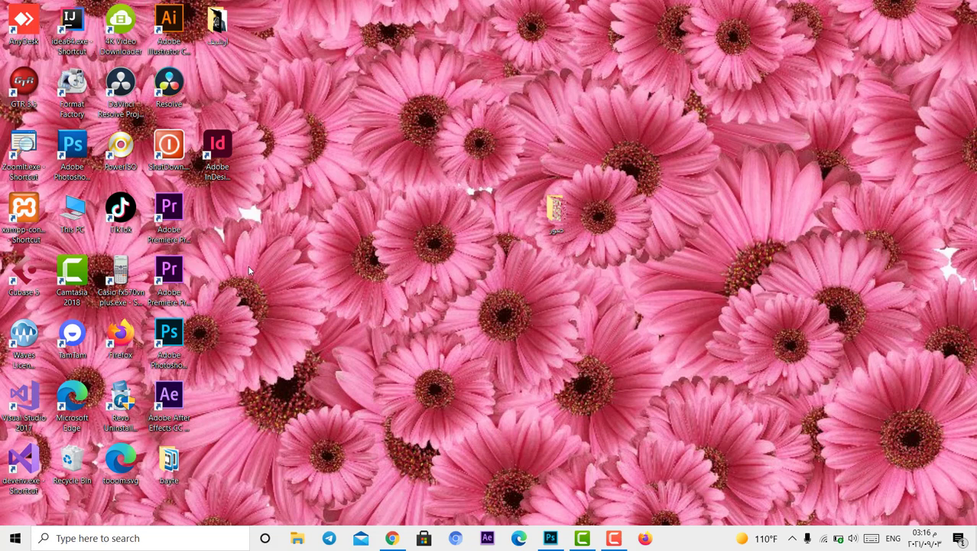
# - Set the desktop background to the blue Windows logo picture in the personalization settings and close Settings
pyautogui.rightClick(378, 247)
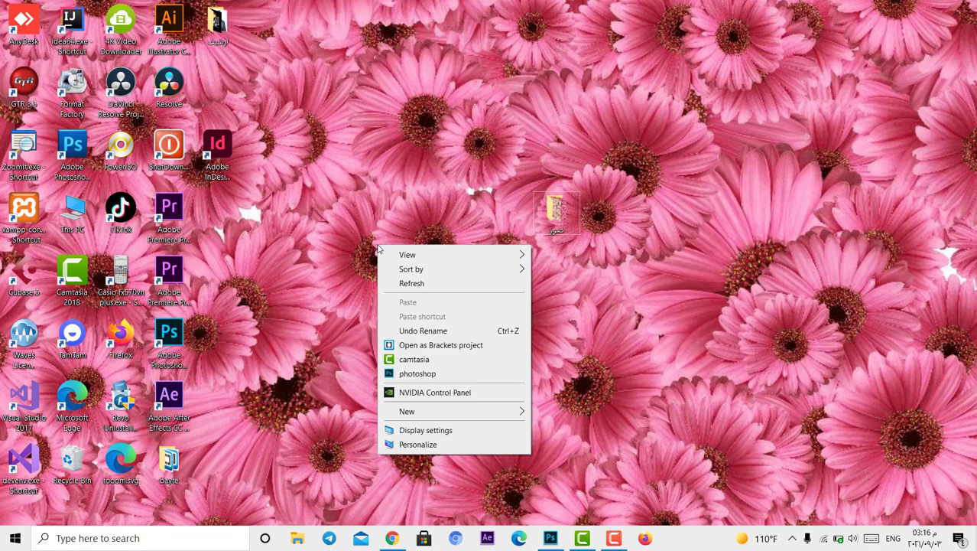
pyautogui.click(424, 447)
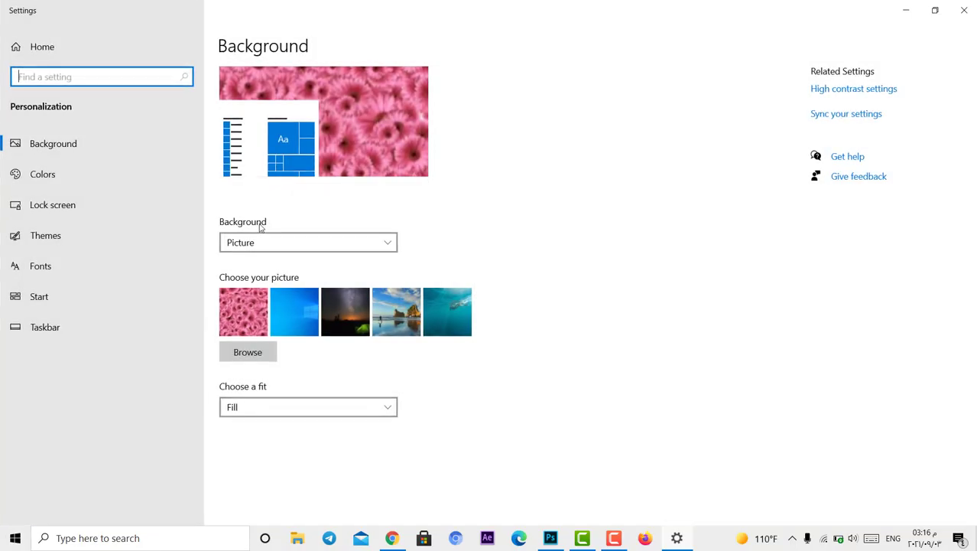
pyautogui.click(298, 314)
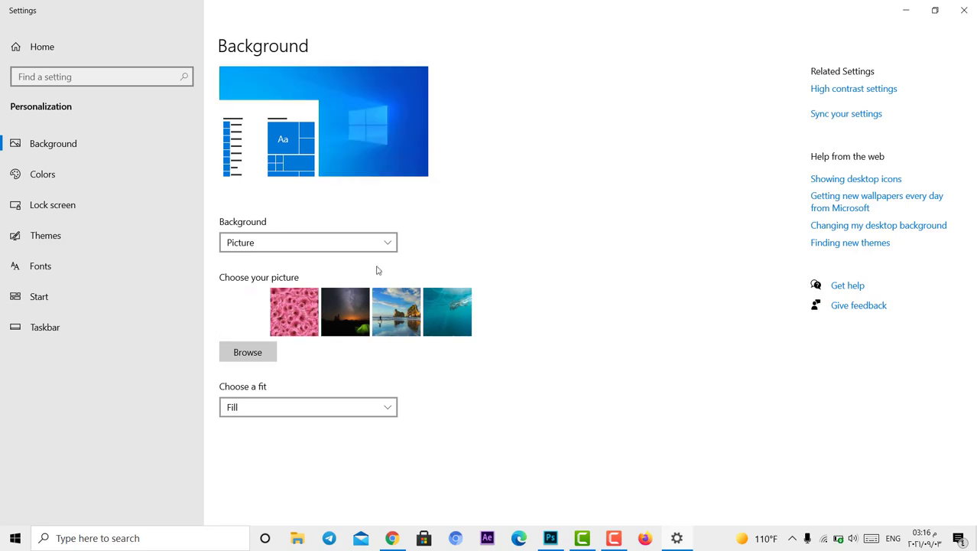
pyautogui.click(965, 10)
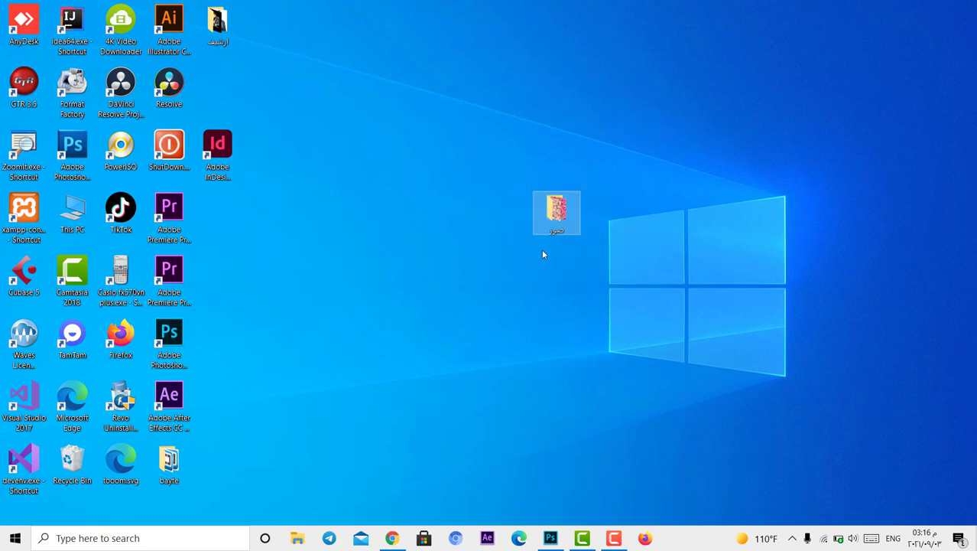
# - Delete the صور folder from the desktop and create a new desktop folder named with a person's first name in Arabic
pyautogui.press('Delete')
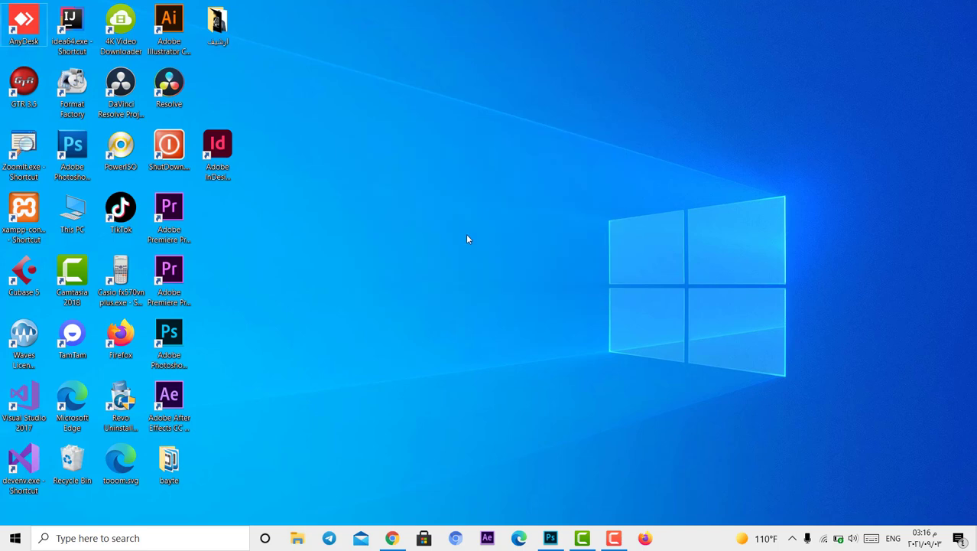
pyautogui.rightClick(465, 234)
pyautogui.moveTo(545, 407)
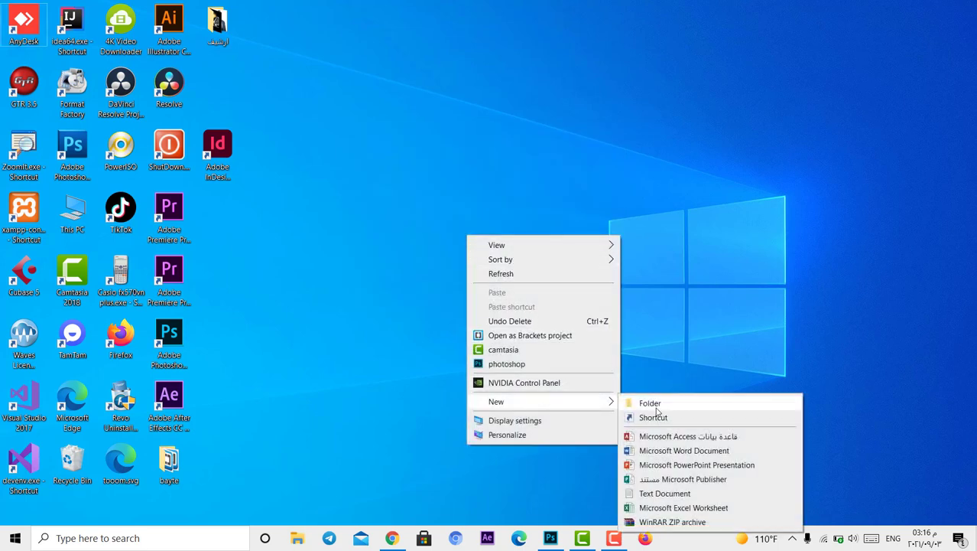
pyautogui.click(650, 403)
pyautogui.write('f')
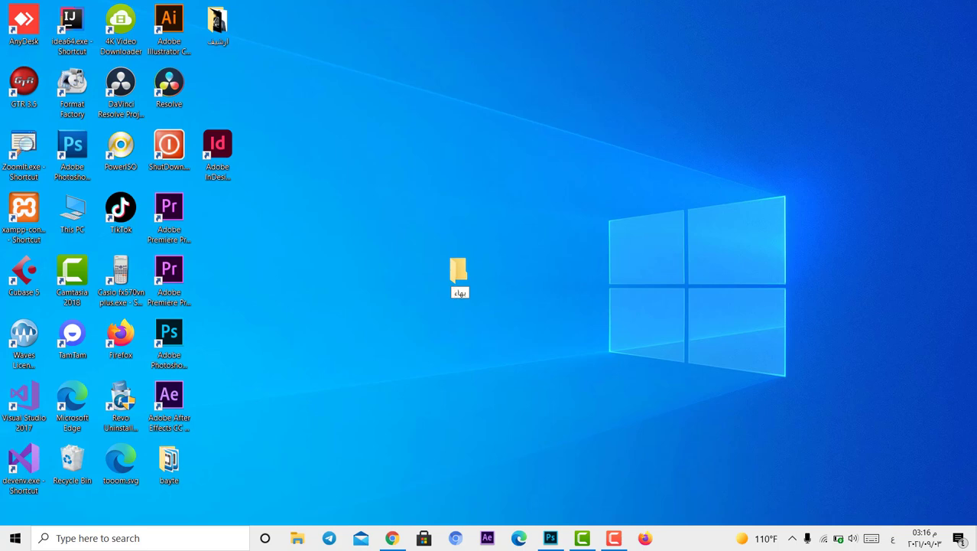
pyautogui.press('Return')
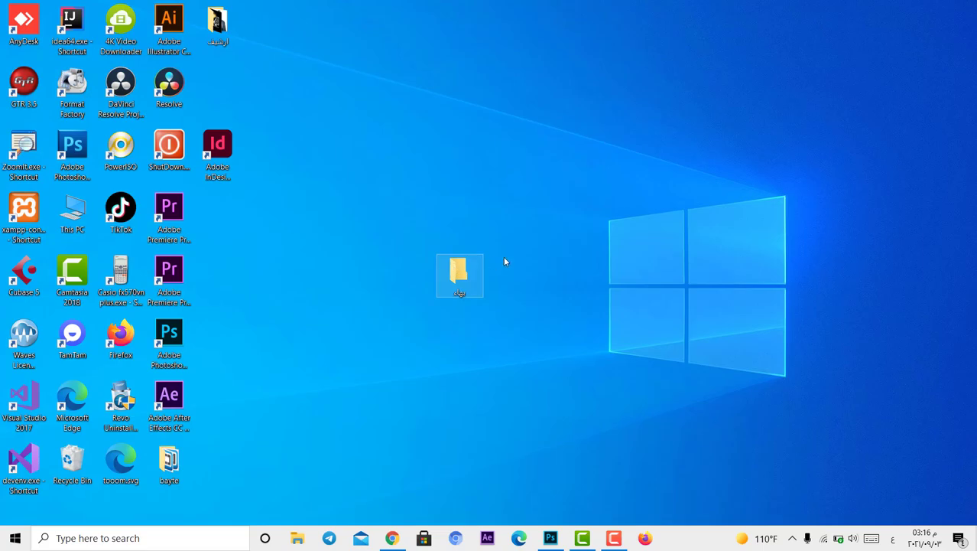
# - Open the new desktop folder and create two subfolders in it named صور and الفيديو
pyautogui.press('Return')
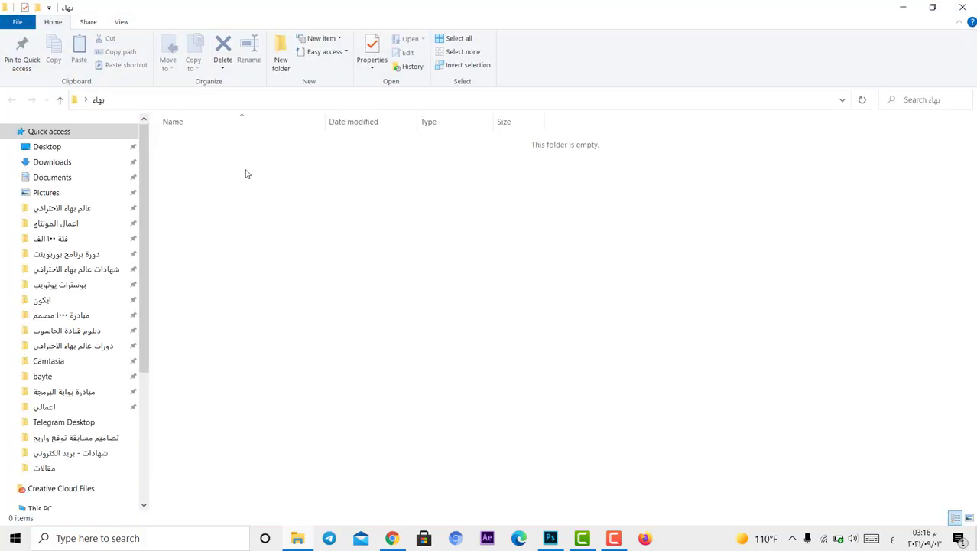
pyautogui.click(281, 57)
pyautogui.write('صور')
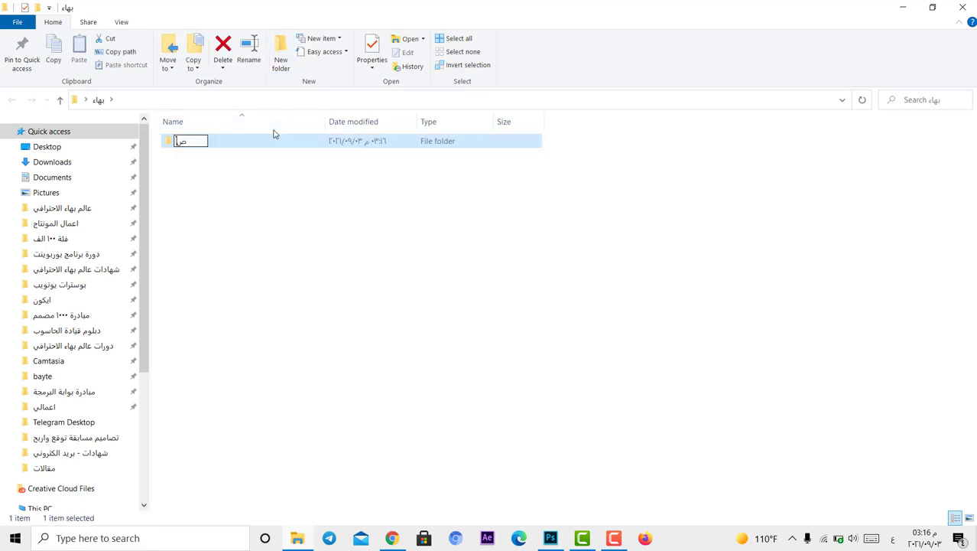
pyautogui.click(279, 52)
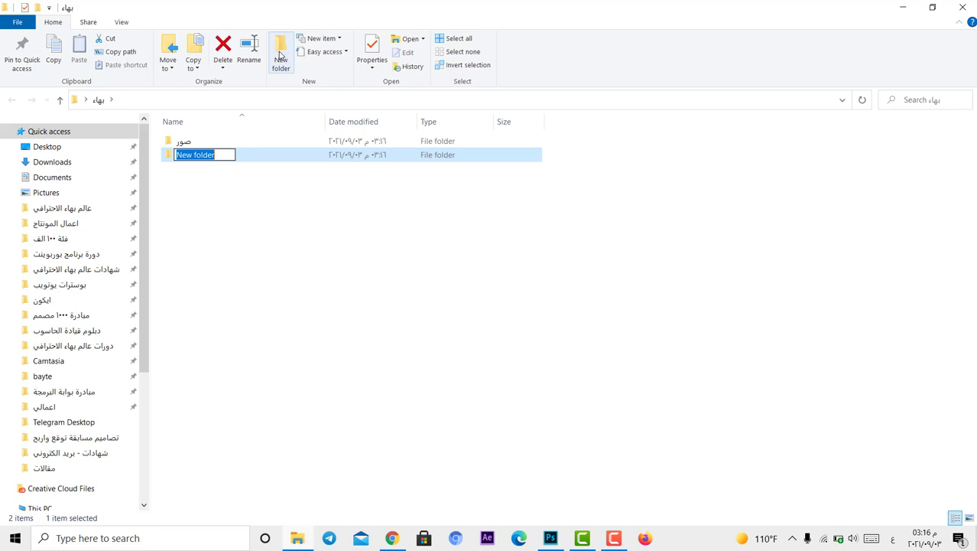
pyautogui.write('الفيديو')
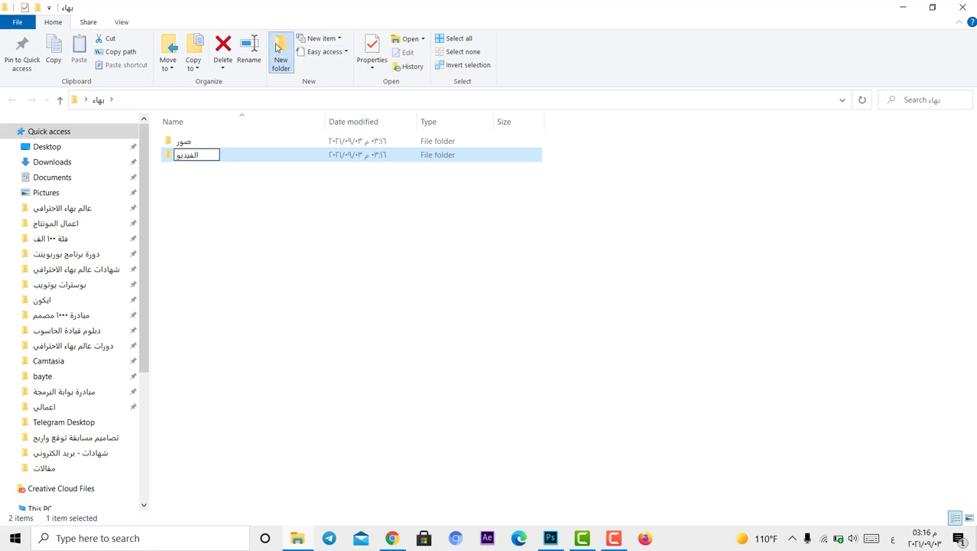
# - Create two more subfolders in the same folder, named الصوت and ملفات متفرقة
pyautogui.click(276, 47)
pyautogui.write('الصوت')
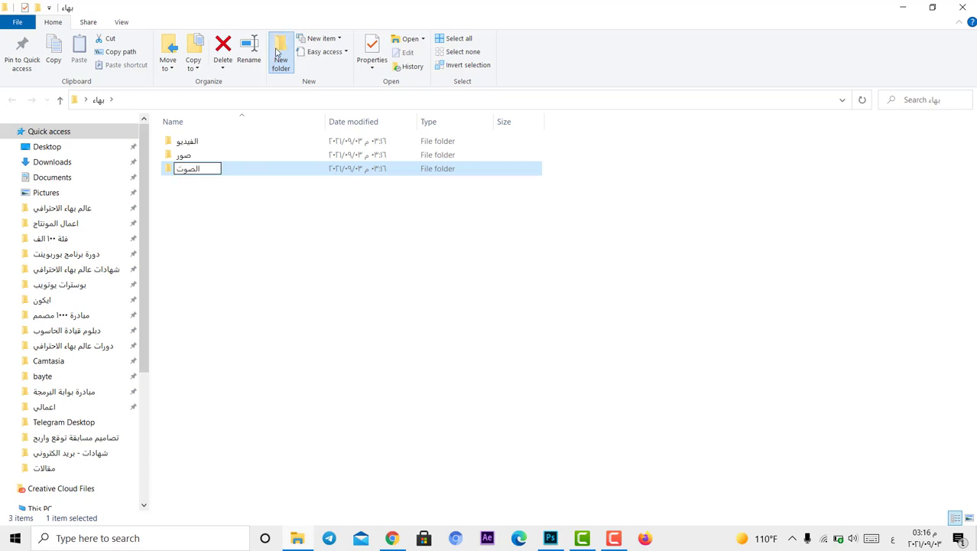
pyautogui.click(277, 52)
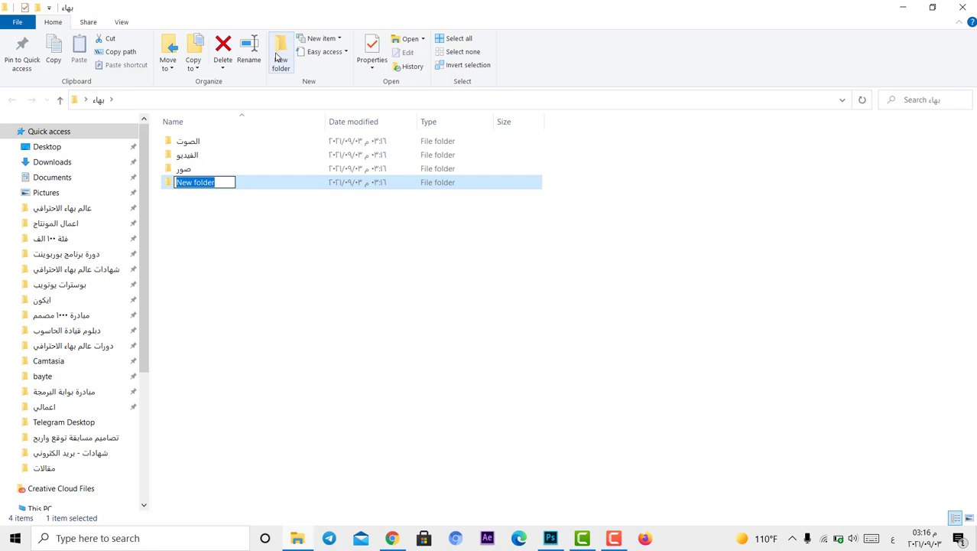
pyautogui.write('ملفات متفرقة')
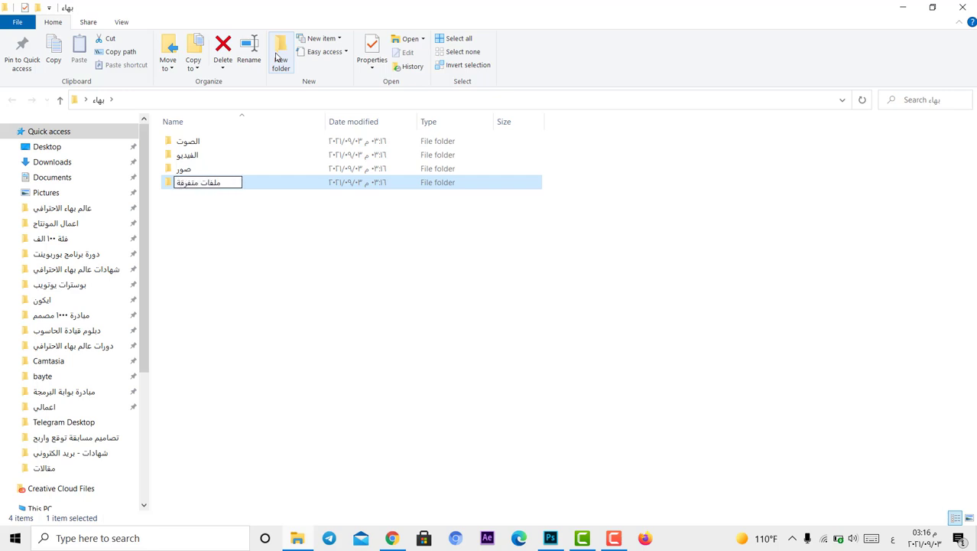
pyautogui.click(251, 260)
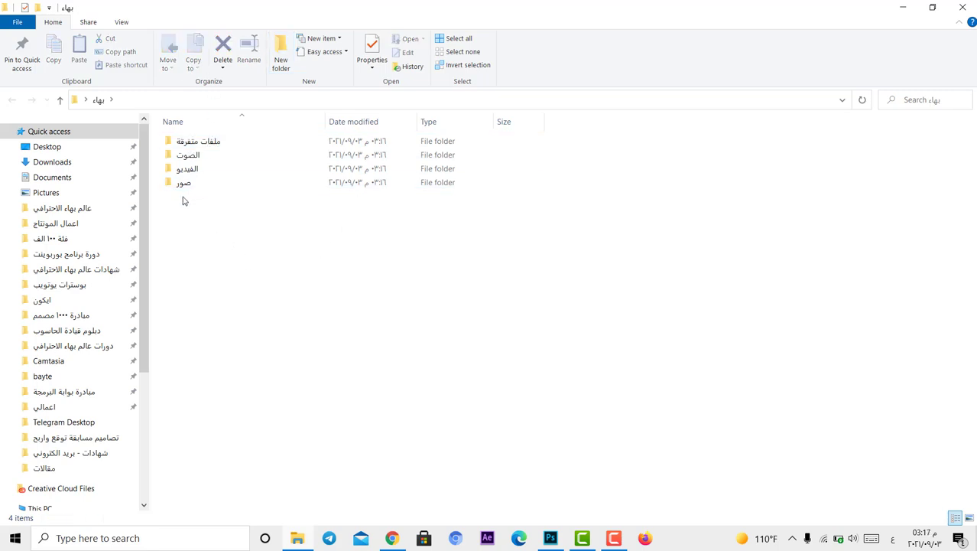
# - Display the folder's contents as extra large icons
pyautogui.click(121, 22)
pyautogui.click(137, 39)
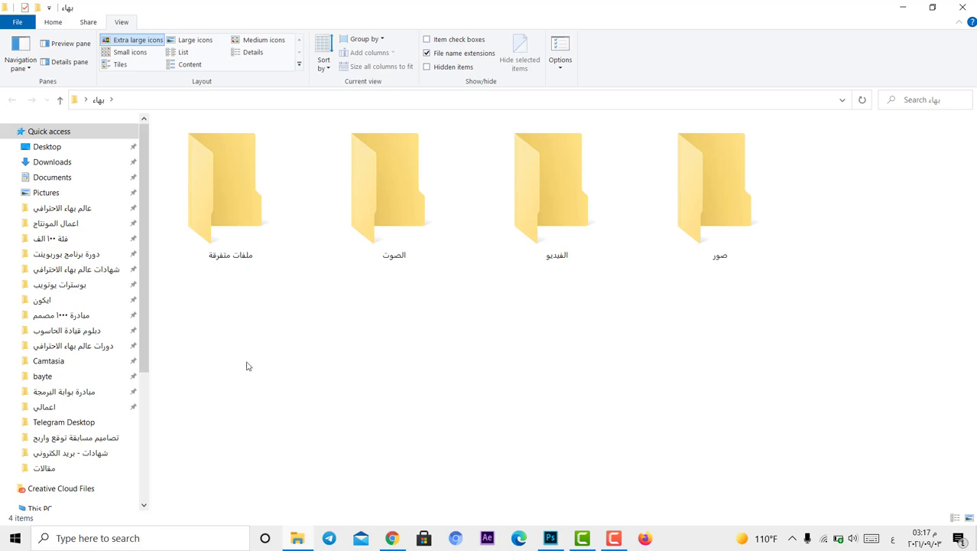
pyautogui.moveTo(227, 335); pyautogui.dragTo(788, 192)
pyautogui.click(449, 334)
# - Open the صور subfolder to view its contents and return to the parent folder
pyautogui.click(728, 197)
pyautogui.doubleClick(728, 197)
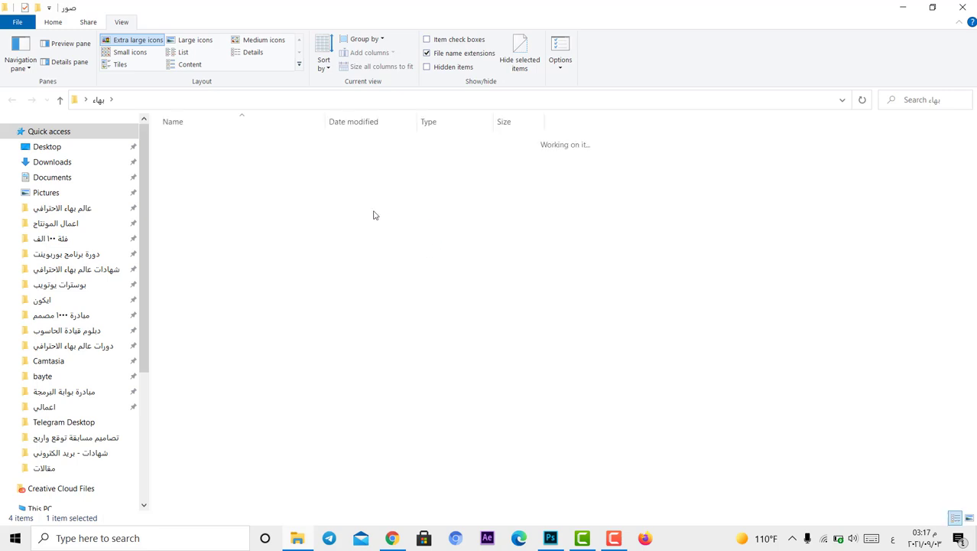
pyautogui.rightClick(297, 202)
pyautogui.click(12, 100)
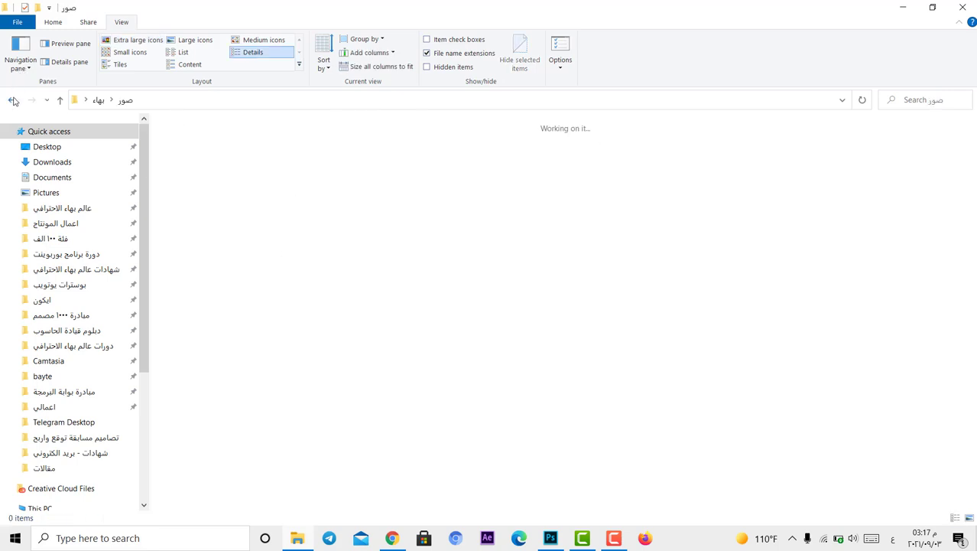
pyautogui.click(730, 228)
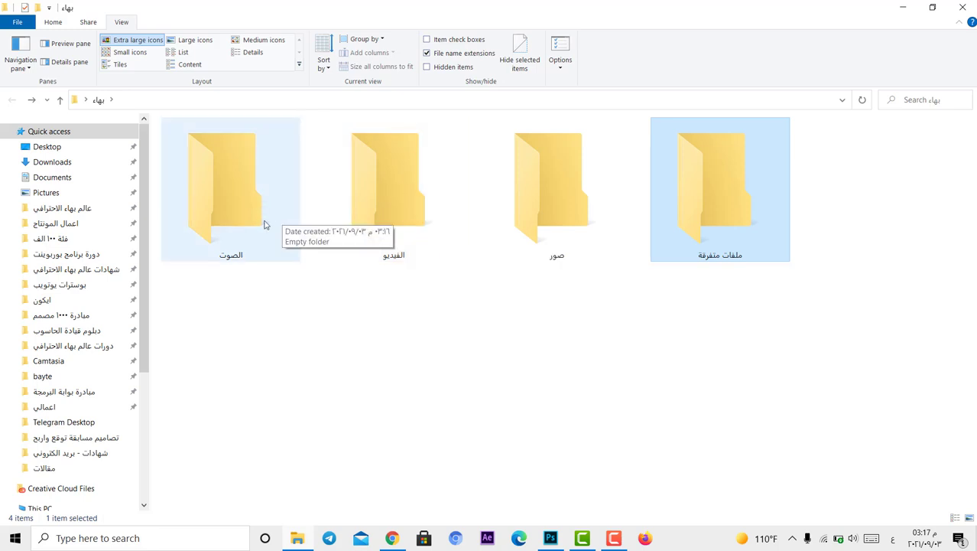
pyautogui.click(322, 350)
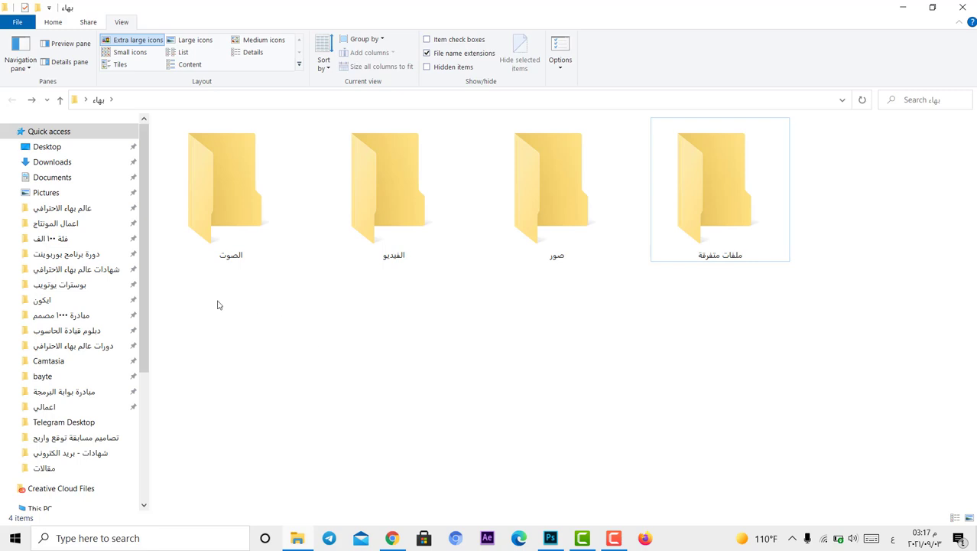
pyautogui.moveTo(219, 330); pyautogui.dragTo(719, 157)
pyautogui.click(730, 271)
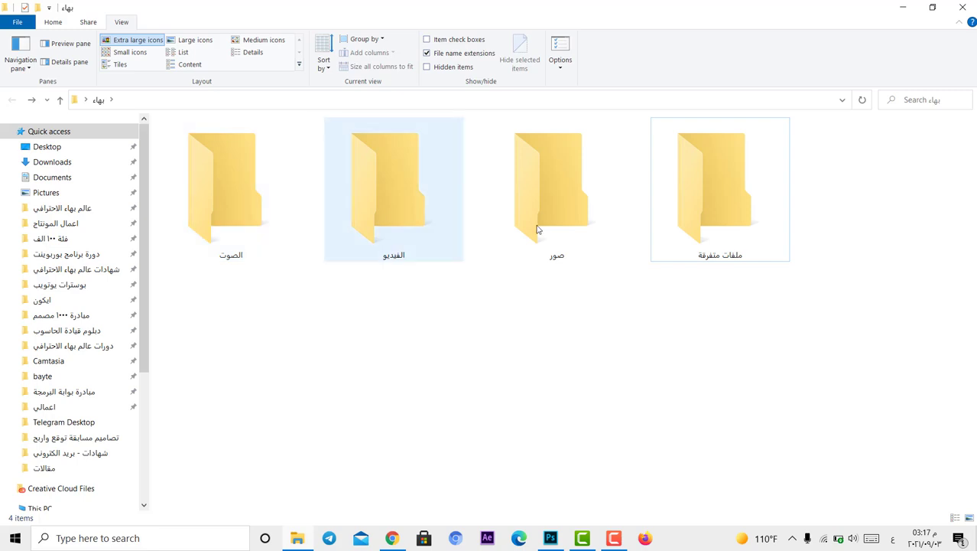
# - Close the folder window and return to the desktop
pyautogui.click(968, 7)
pyautogui.moveTo(318, 500); pyautogui.dragTo(2, 4)
pyautogui.click(308, 171)
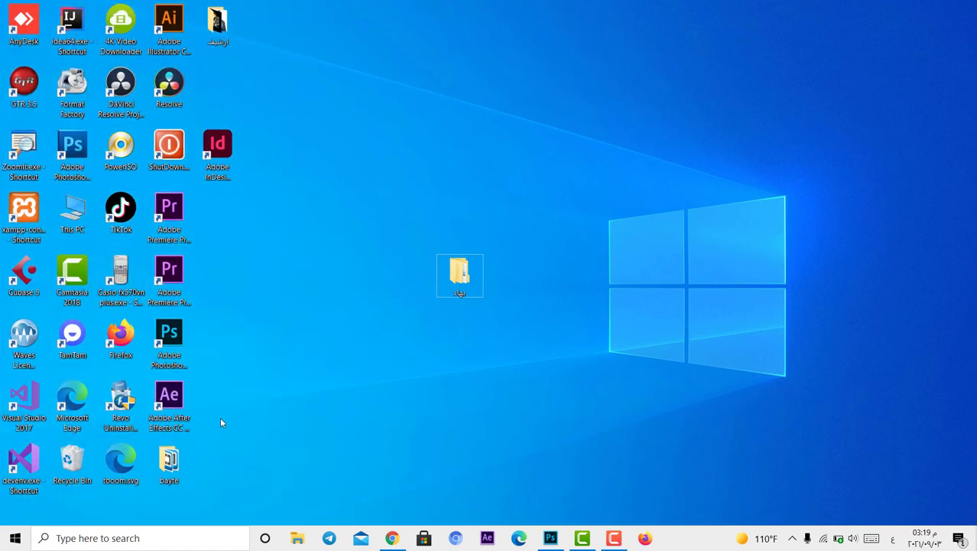
# - Move the Revo Uninstaller Pro shortcut to an empty area of the desktop and delete it
pyautogui.moveTo(124, 404); pyautogui.dragTo(380, 219)
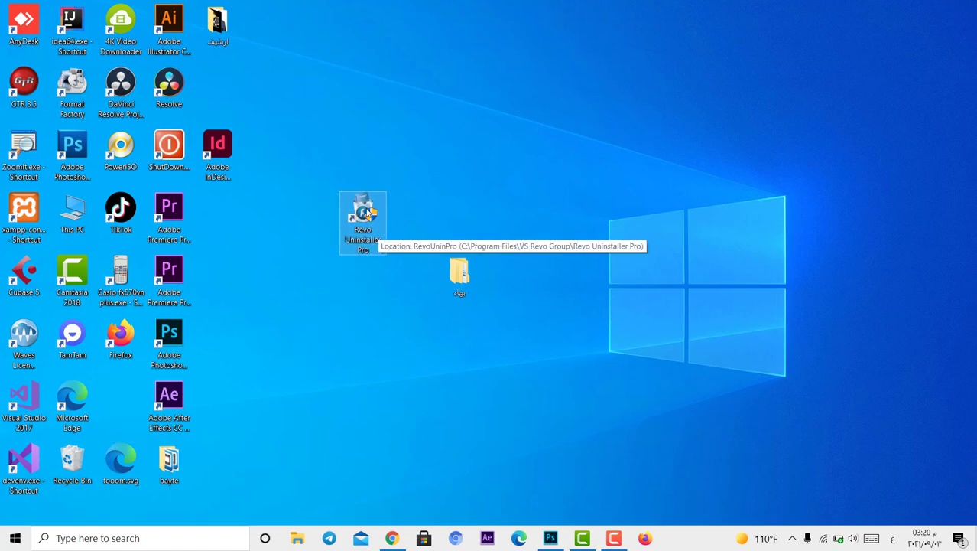
pyautogui.rightClick(367, 214)
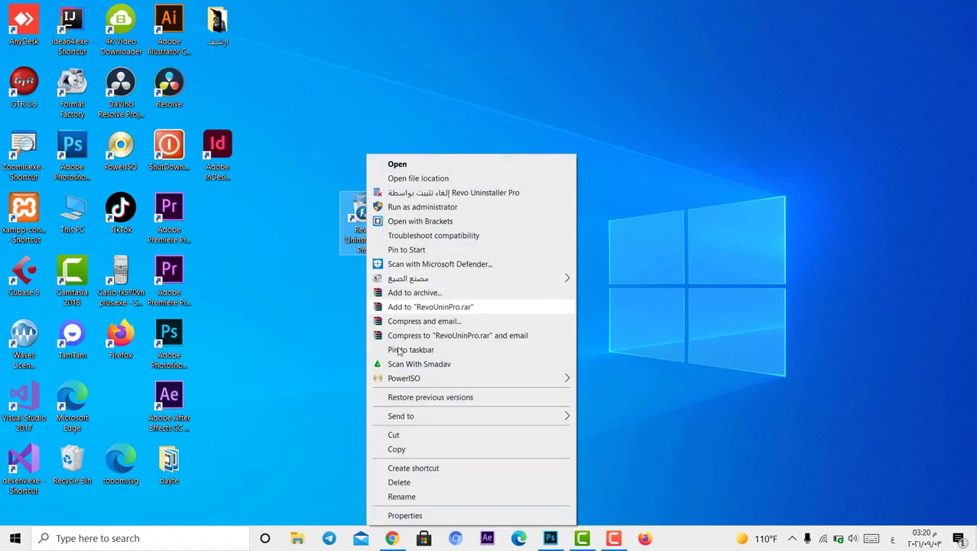
pyautogui.click(402, 482)
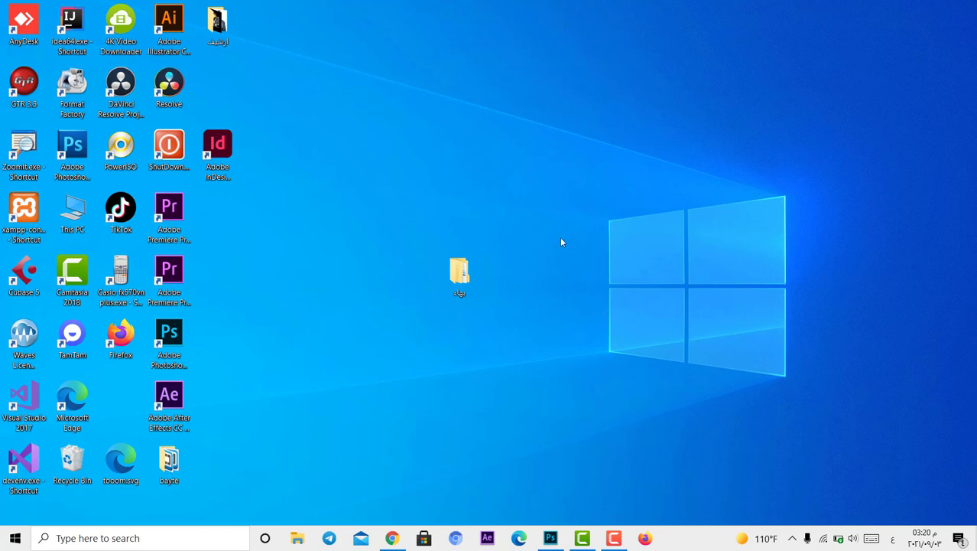
pyautogui.click(459, 273)
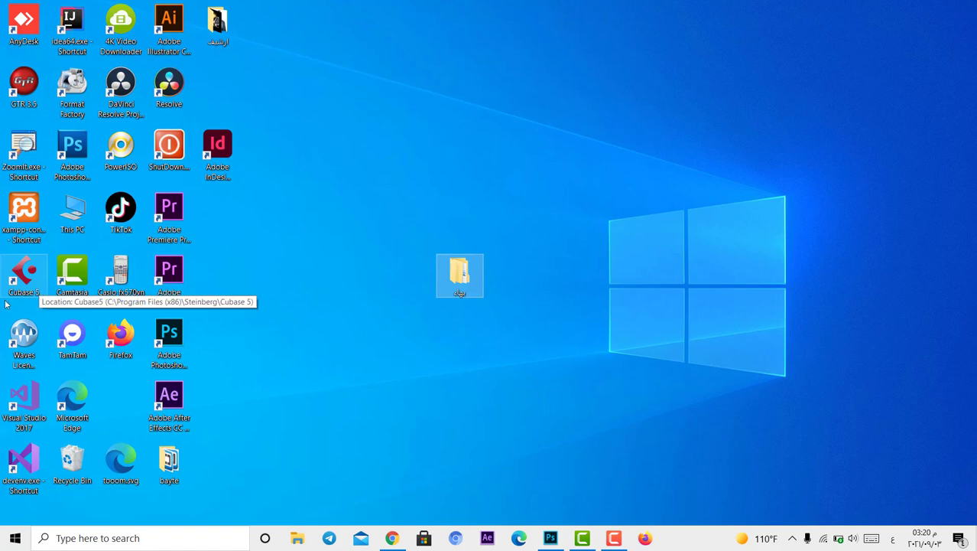
# - Open the Apps & features page in Windows Settings and locate Revo Uninstaller Pro 4.4.5 among the installed apps
pyautogui.click(14, 540)
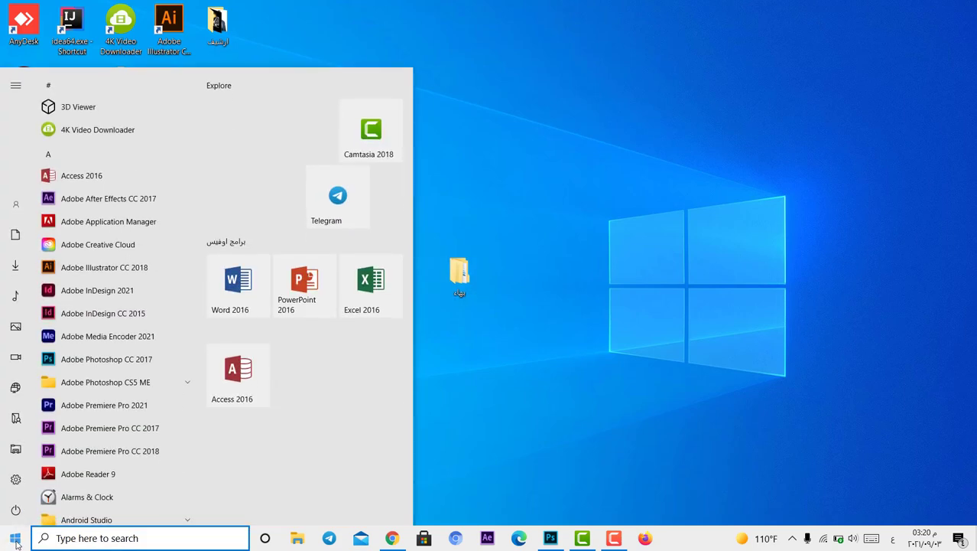
pyautogui.moveTo(13, 489)
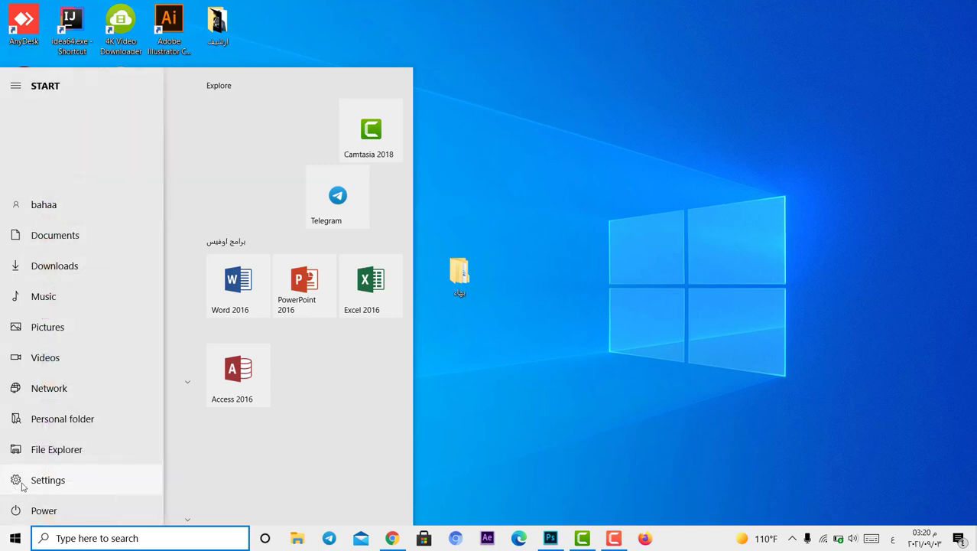
pyautogui.click(23, 485)
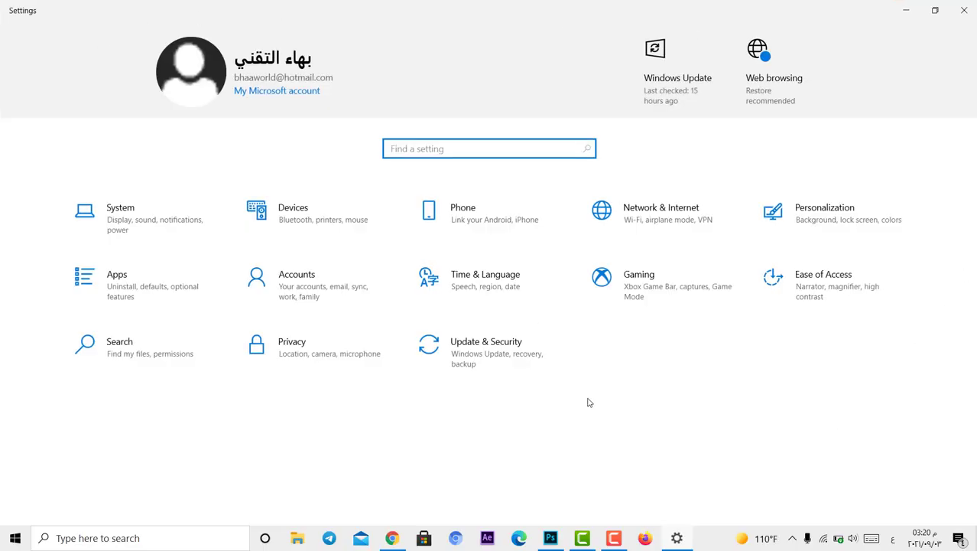
pyautogui.click(118, 285)
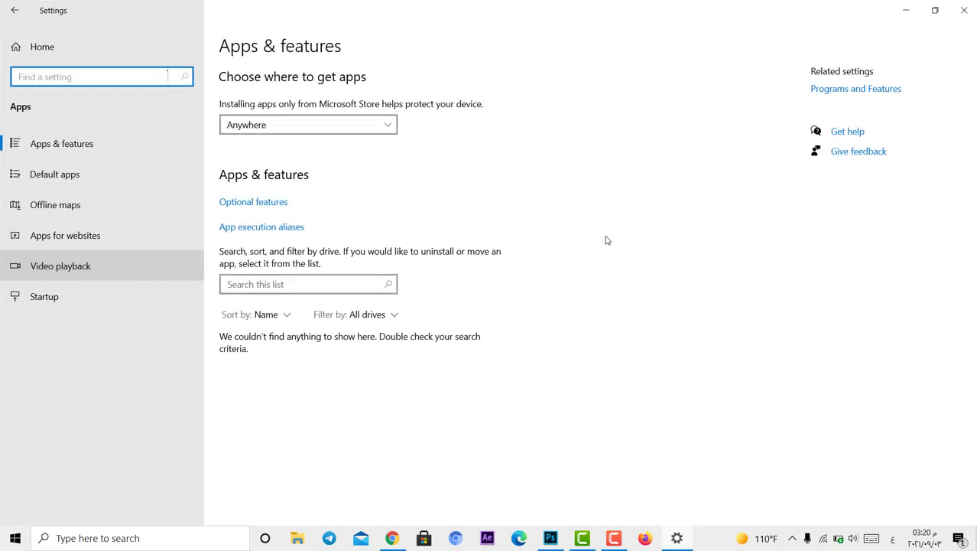
pyautogui.scroll(-1, 364, 336)
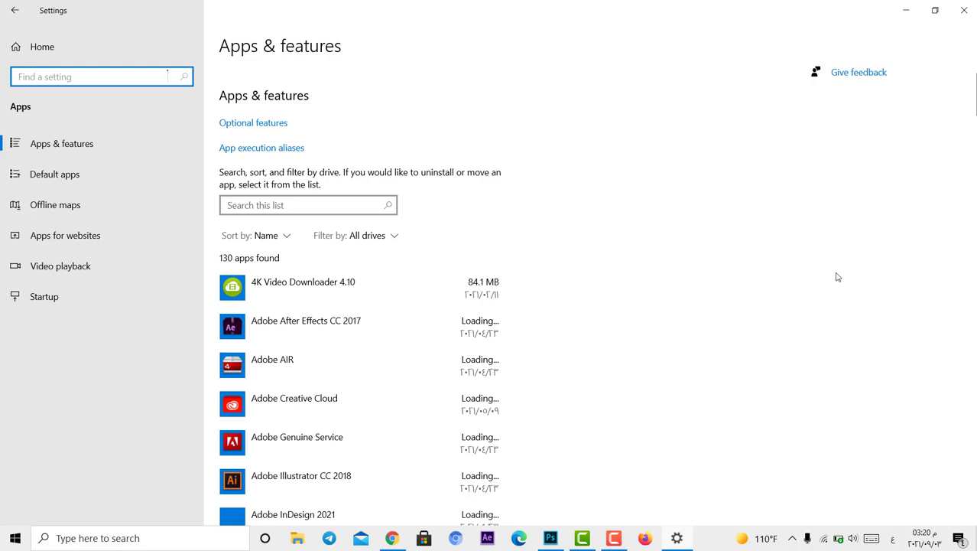
pyautogui.moveTo(973, 93); pyautogui.dragTo(973, 451)
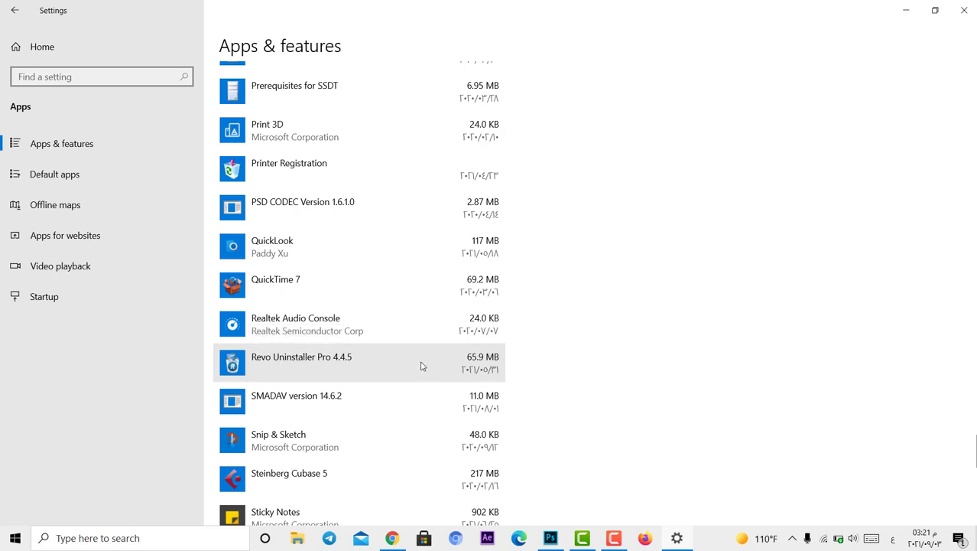
# - Uninstall Revo Uninstaller Pro 4.4.5 including its backups, logs and other program data, without restarting the computer, and close Settings
pyautogui.click(298, 361)
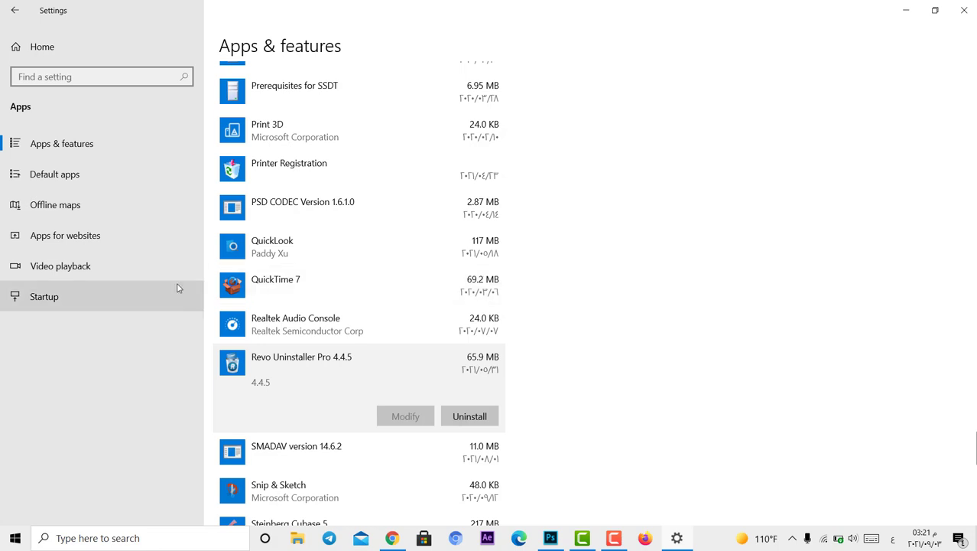
pyautogui.click(409, 325)
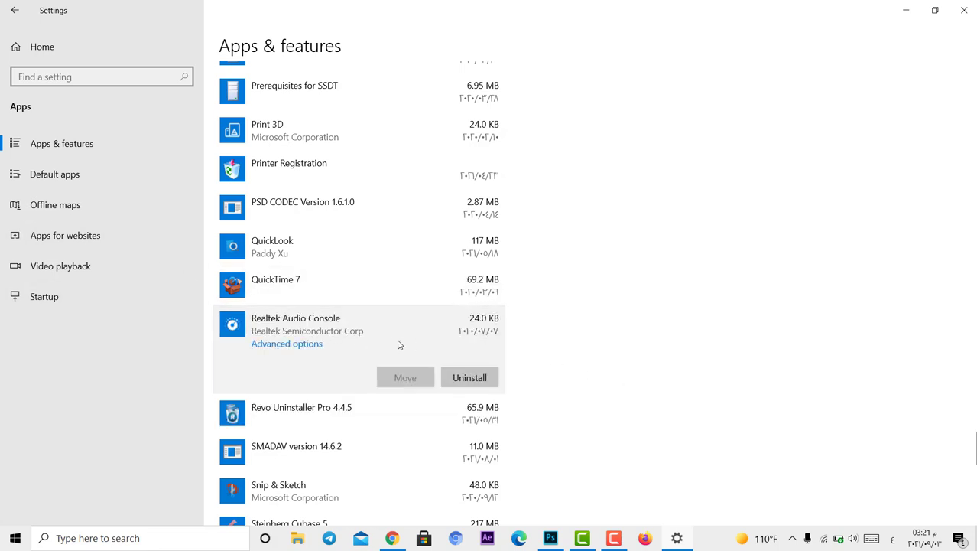
pyautogui.click(278, 408)
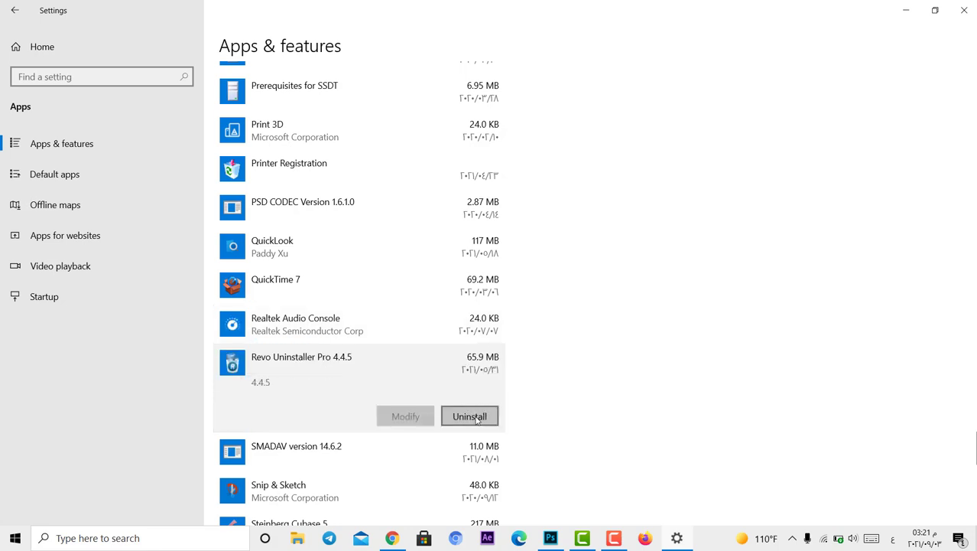
pyautogui.click(476, 419)
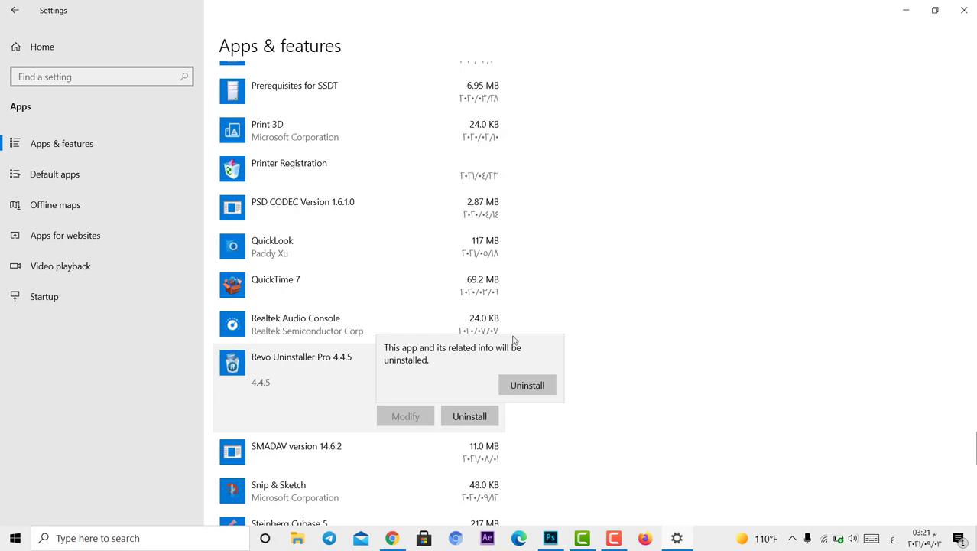
pyautogui.click(521, 384)
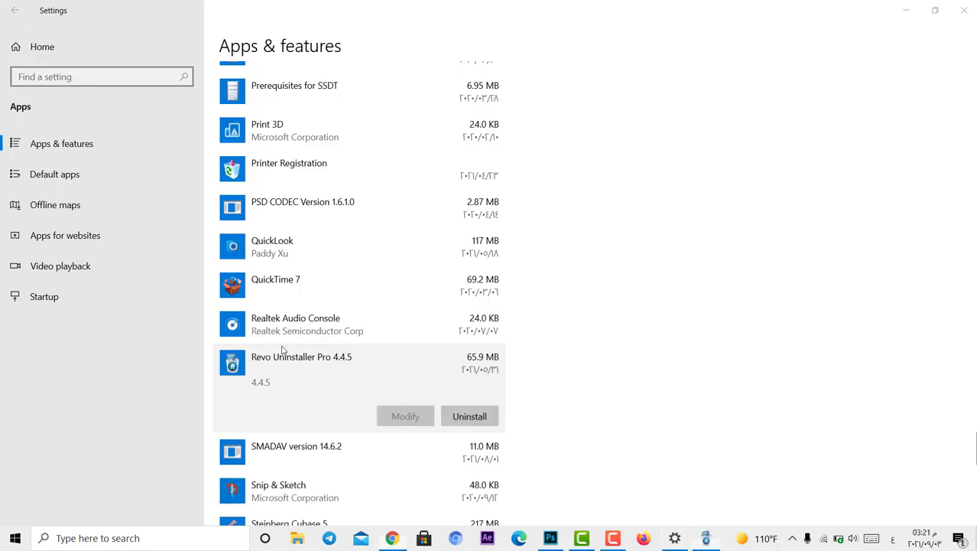
pyautogui.click(907, 10)
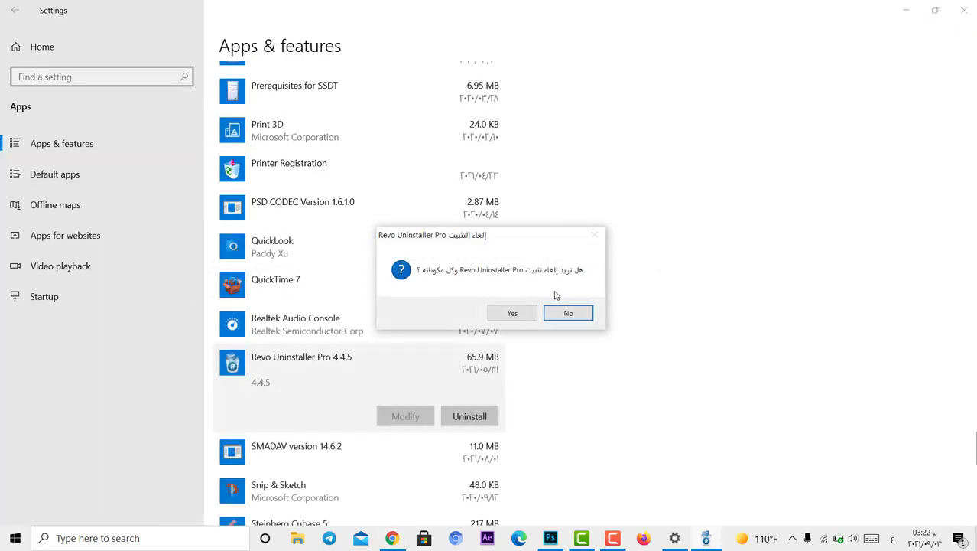
pyautogui.click(515, 317)
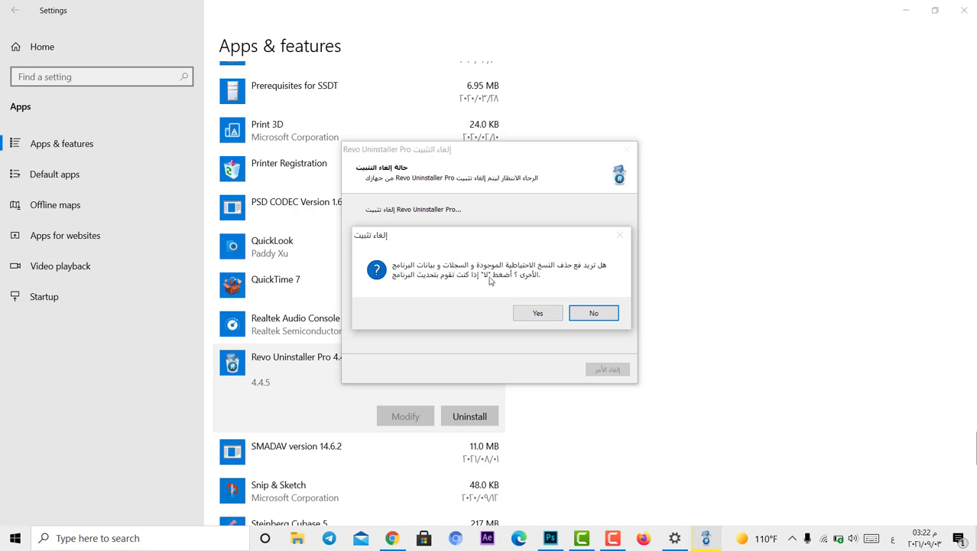
pyautogui.click(543, 315)
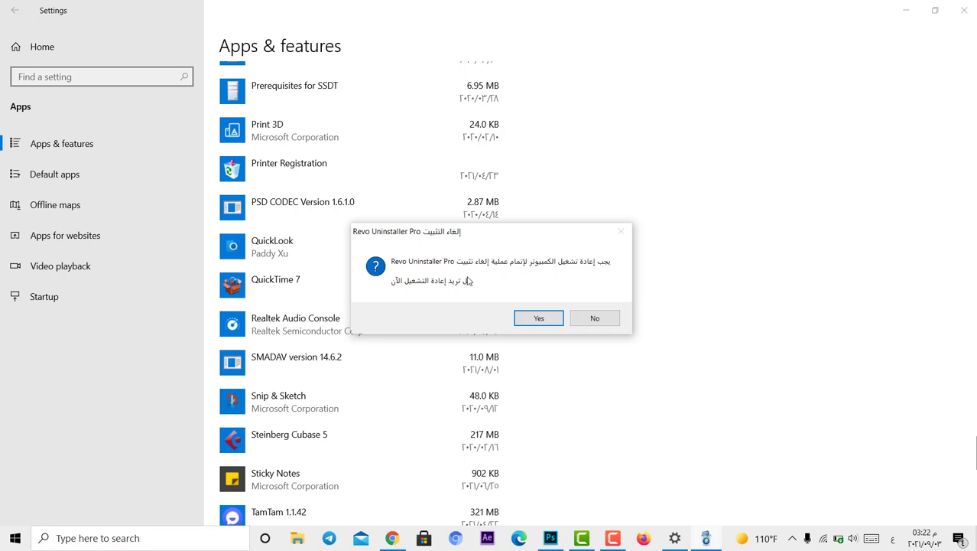
pyautogui.click(591, 320)
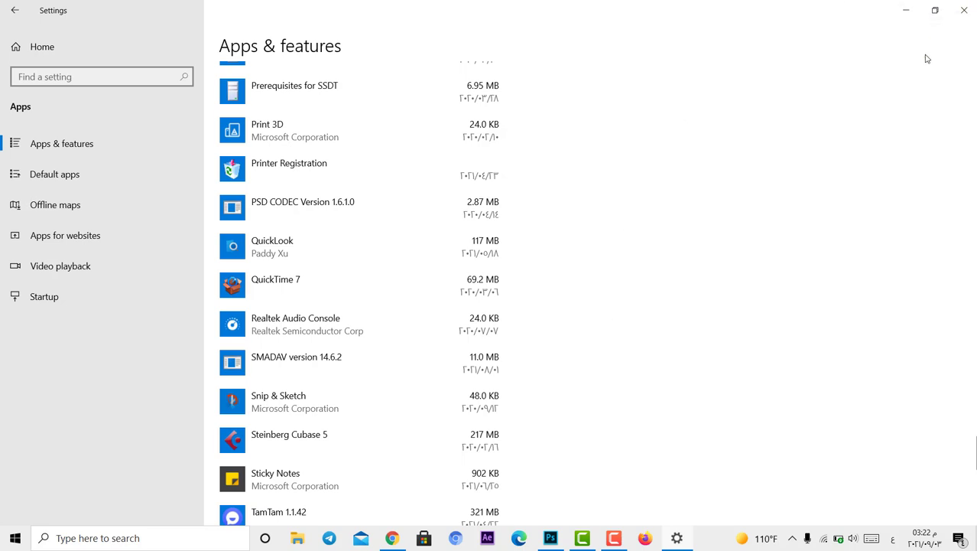
pyautogui.click(966, 9)
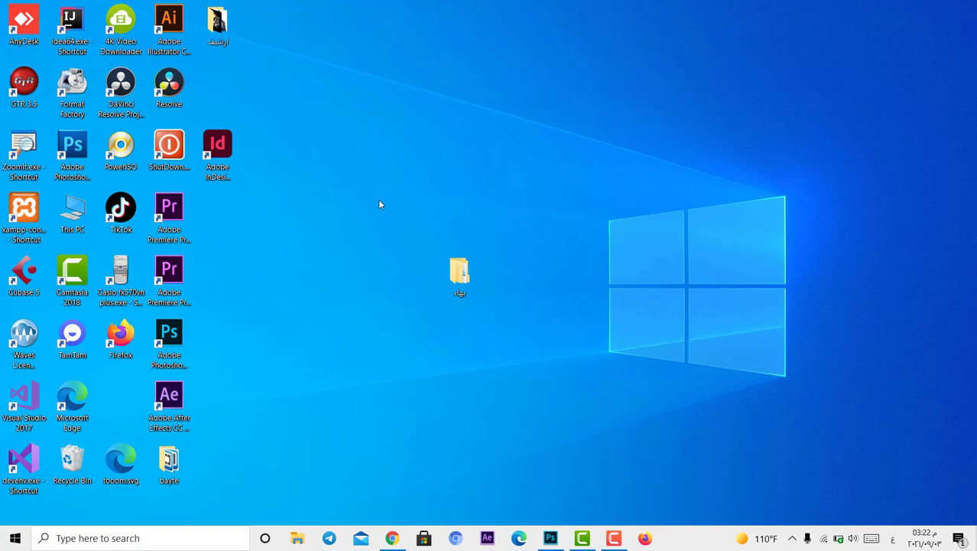
# - Move the folder in the middle of the desktop into the icon grid, directly below the Adobe InDesign shortcut
pyautogui.moveTo(543, 217); pyautogui.dragTo(384, 338)
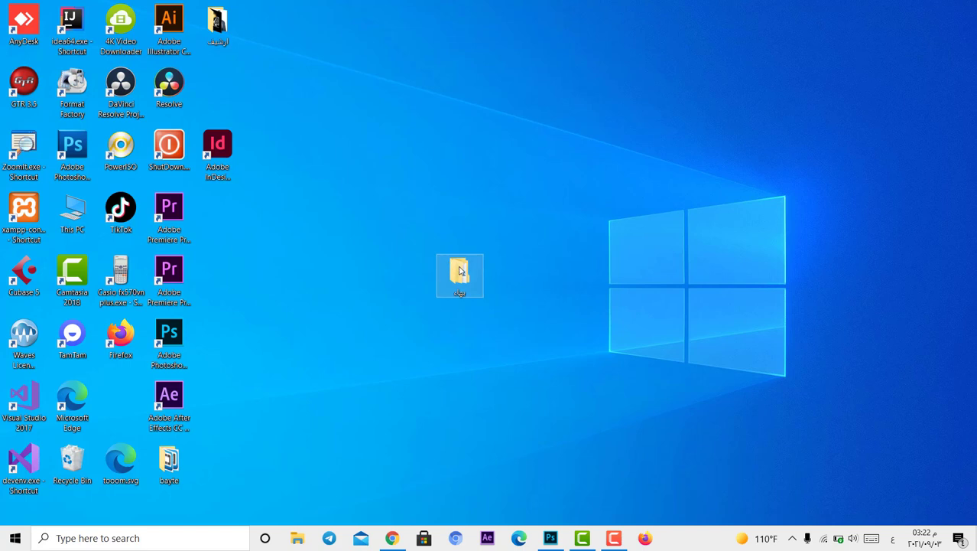
pyautogui.moveTo(450, 285); pyautogui.dragTo(217, 215)
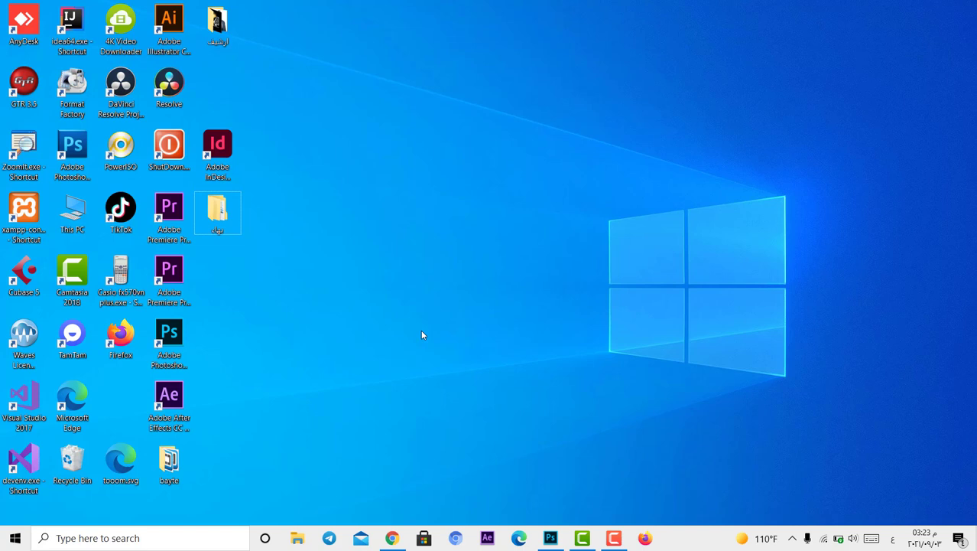
# - Search Windows for "sni", open Snipping Tool and move its window to the middle of the desktop
pyautogui.click(143, 533)
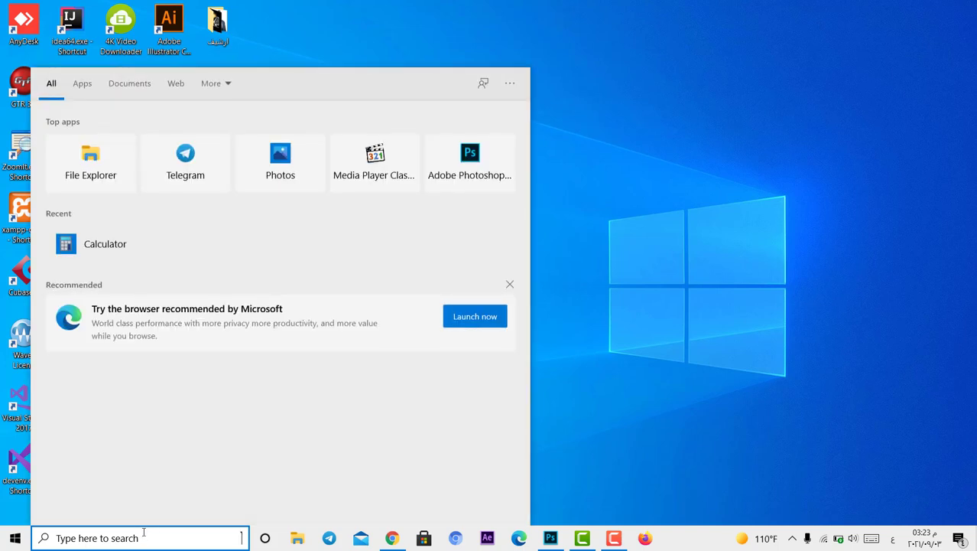
pyautogui.hotkey('alt', 'shift')
pyautogui.write('sni')
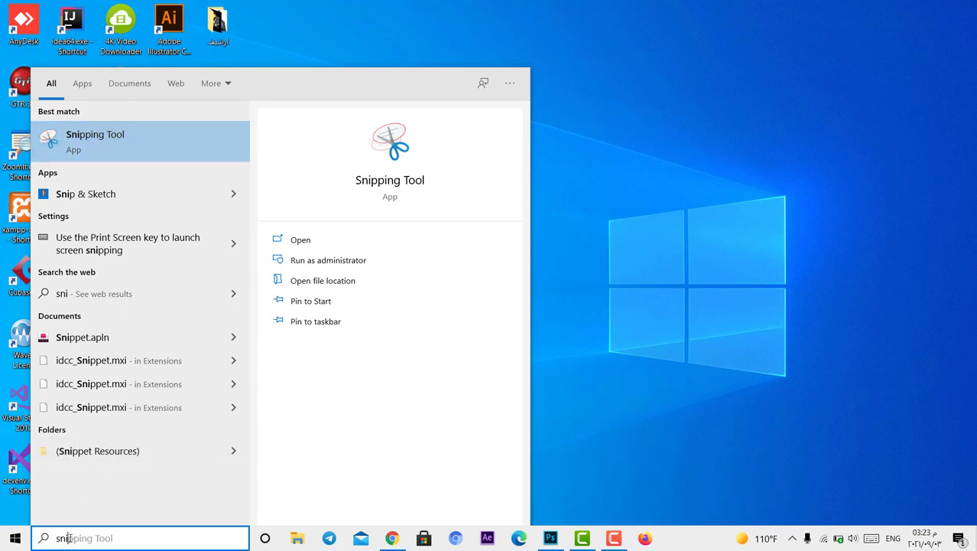
pyautogui.click(92, 140)
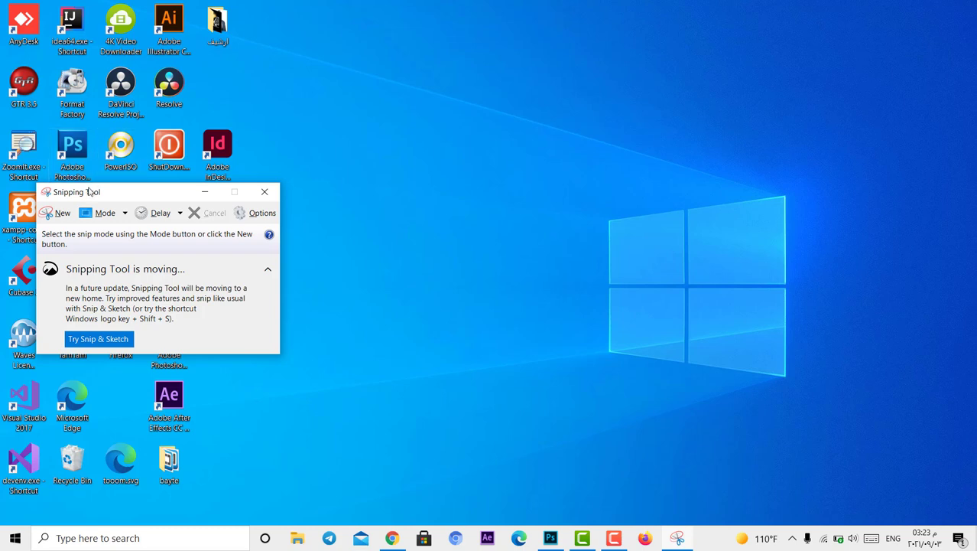
pyautogui.moveTo(90, 193); pyautogui.dragTo(409, 182)
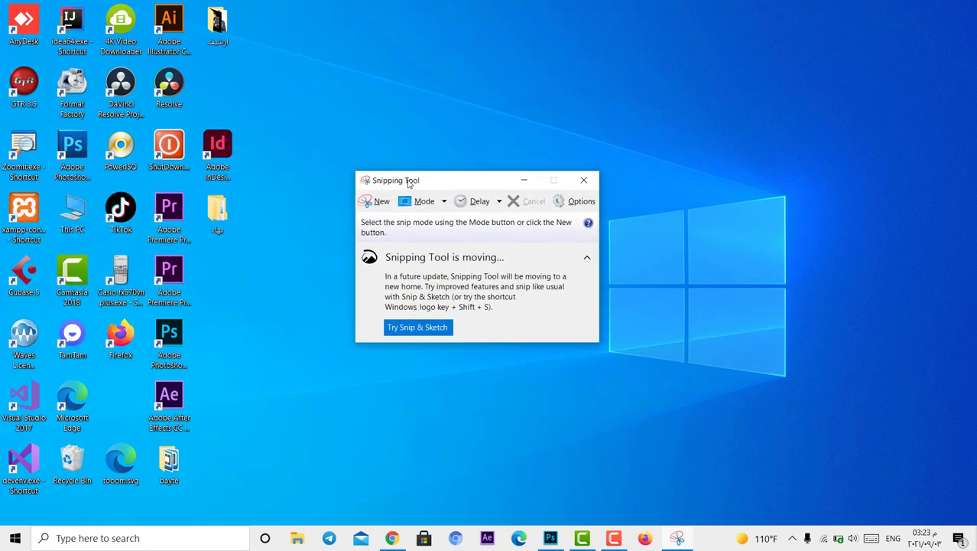
# - Capture a new snip covering the entire desktop including the taskbar, and look over the captured image
pyautogui.click(374, 203)
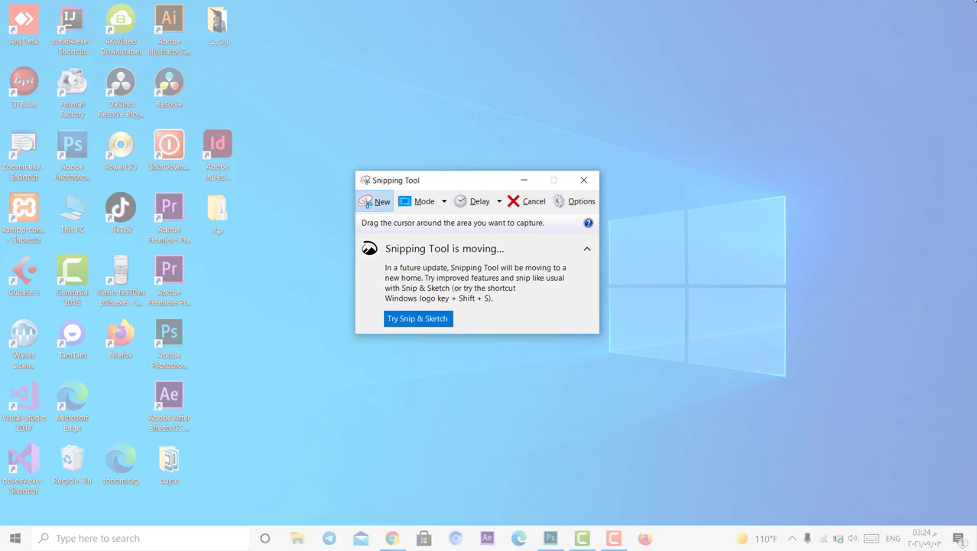
pyautogui.press('Escape')
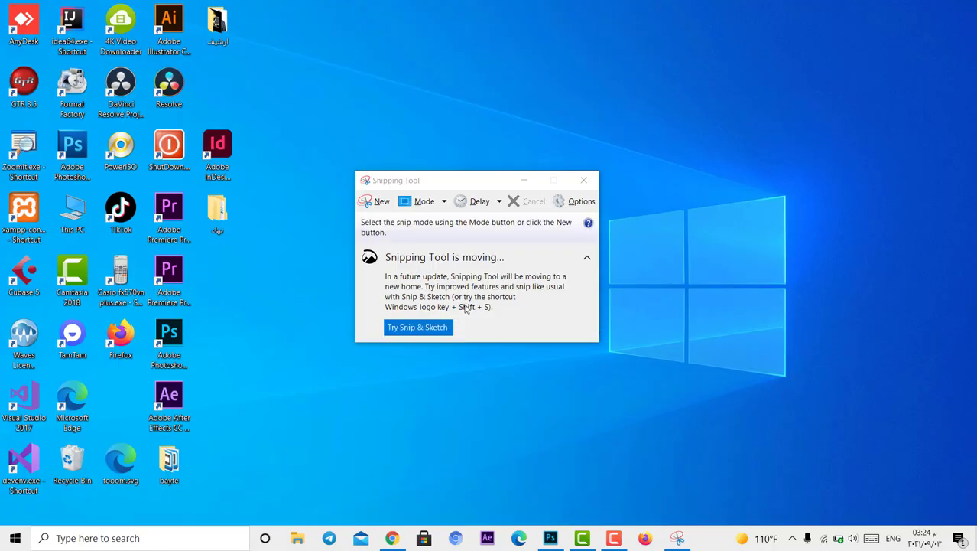
pyautogui.click(376, 201)
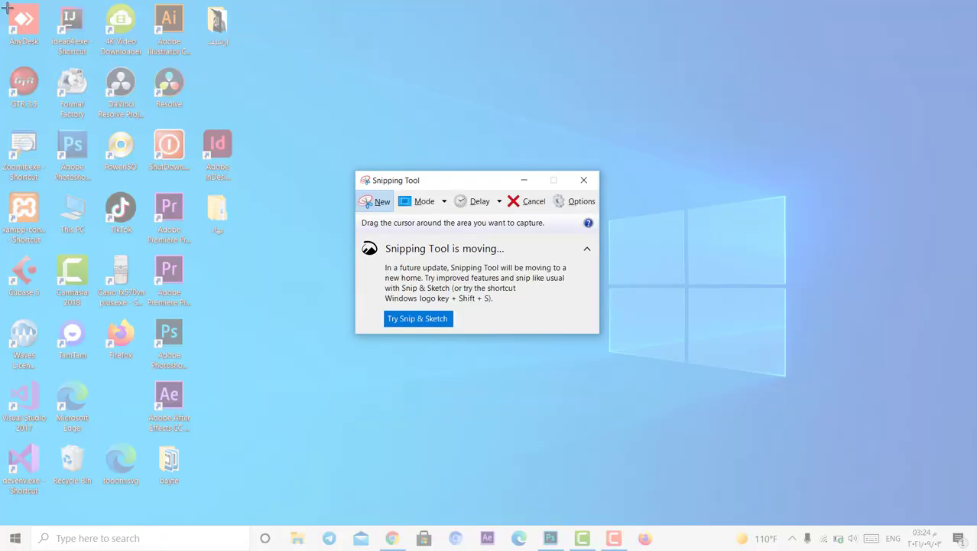
pyautogui.moveTo(2, 3); pyautogui.dragTo(975, 548)
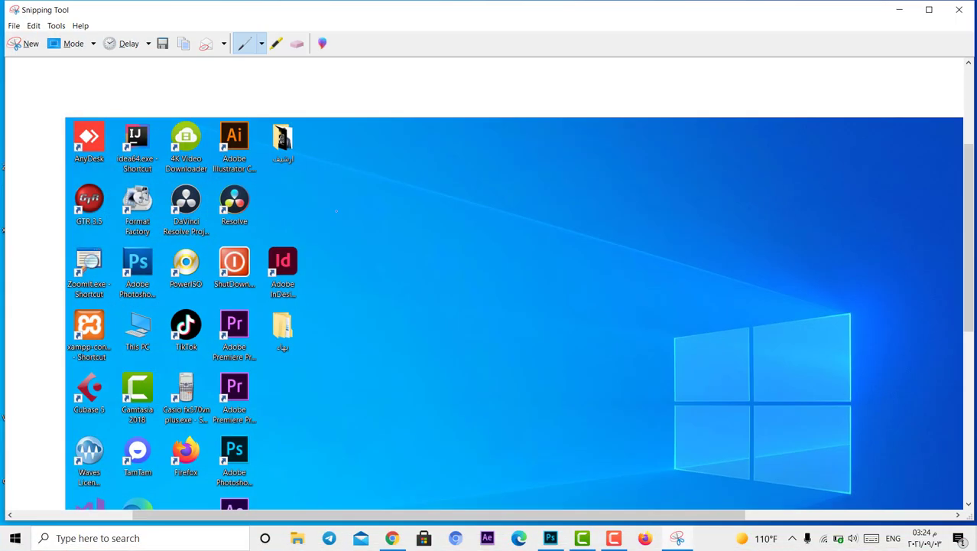
pyautogui.scroll(-2, 514, 289)
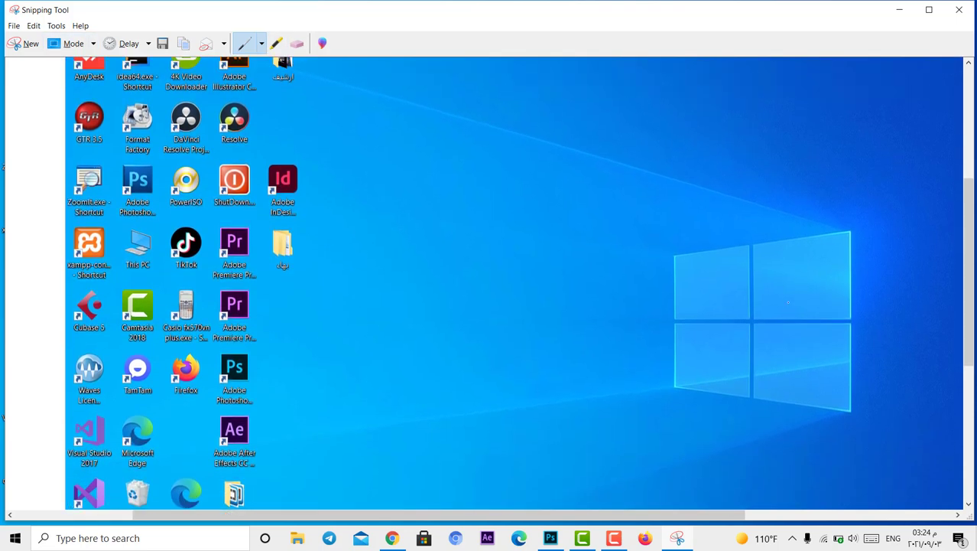
pyautogui.scroll(2, 514, 289)
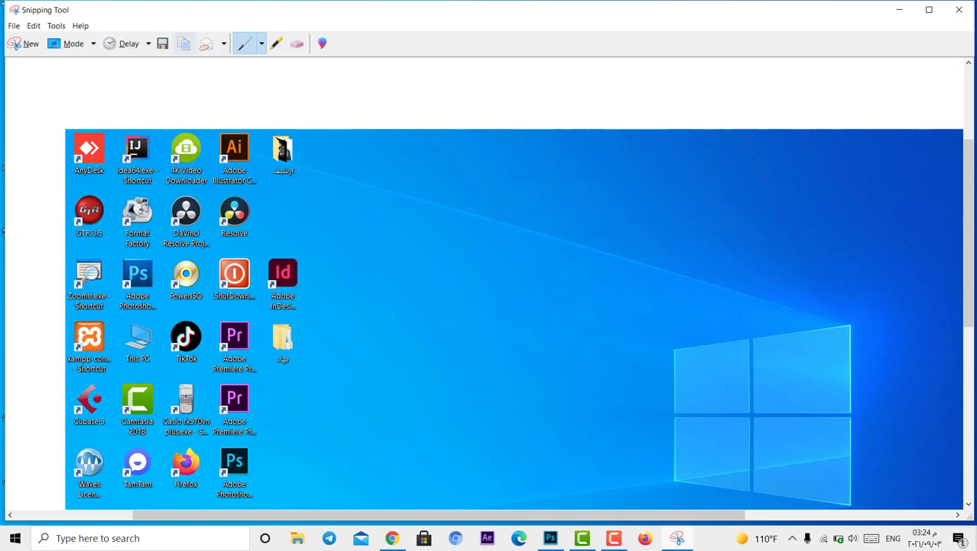
# - Start saving the snip to a file and choose the صور subfolder of the rearranged desktop folder as its location
pyautogui.click(13, 27)
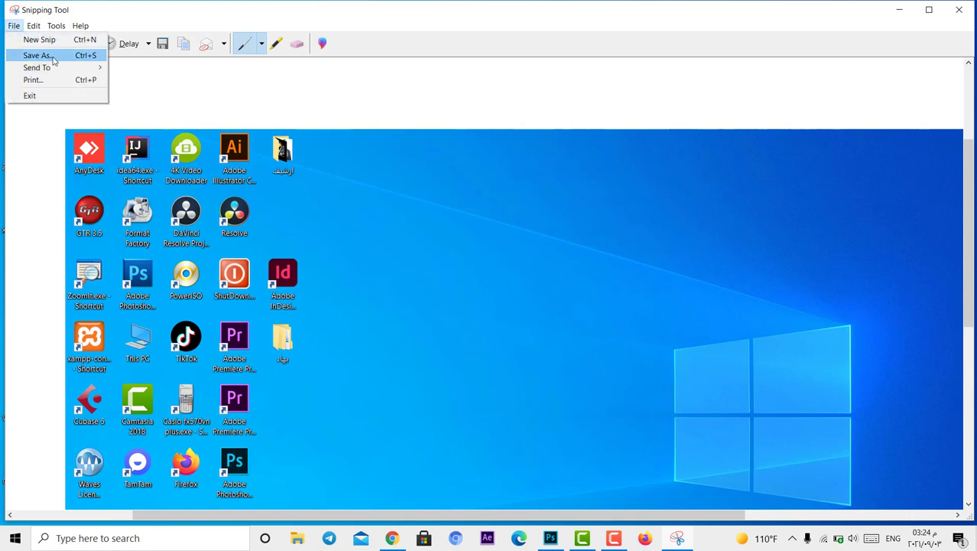
pyautogui.click(52, 56)
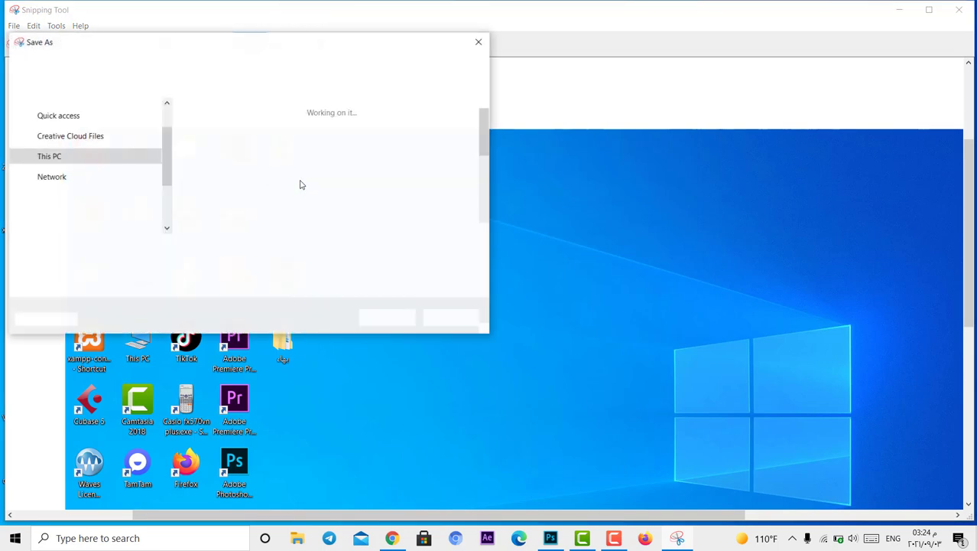
pyautogui.moveTo(197, 48); pyautogui.dragTo(340, 65)
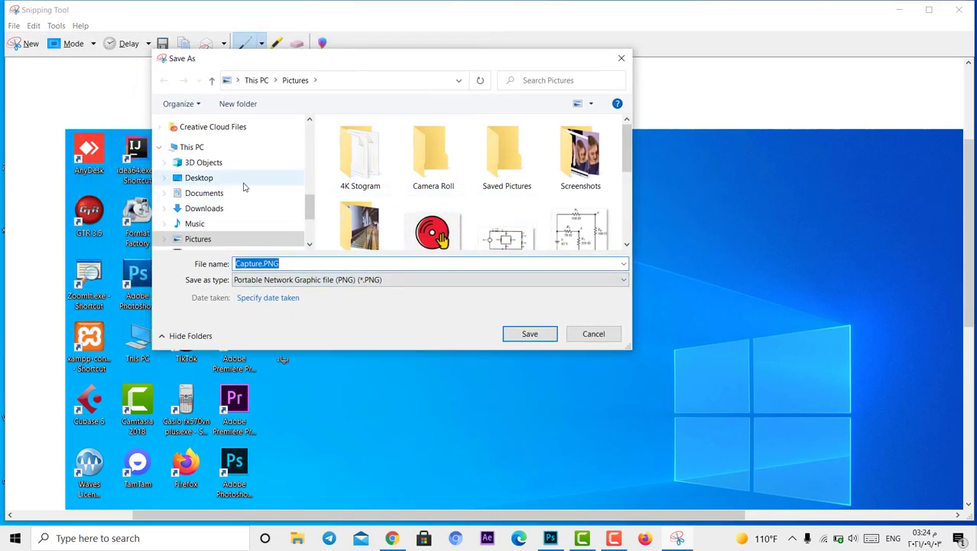
pyautogui.click(189, 180)
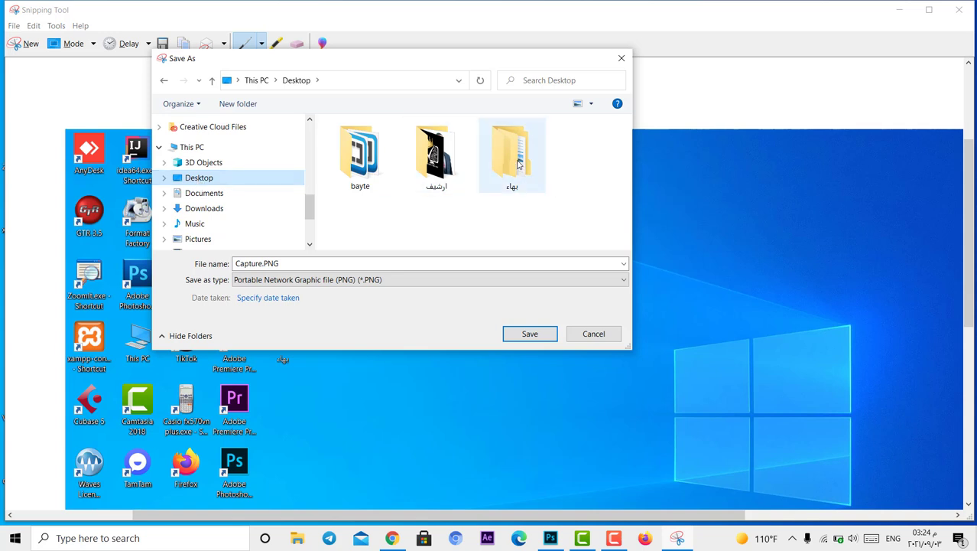
pyautogui.doubleClick(513, 160)
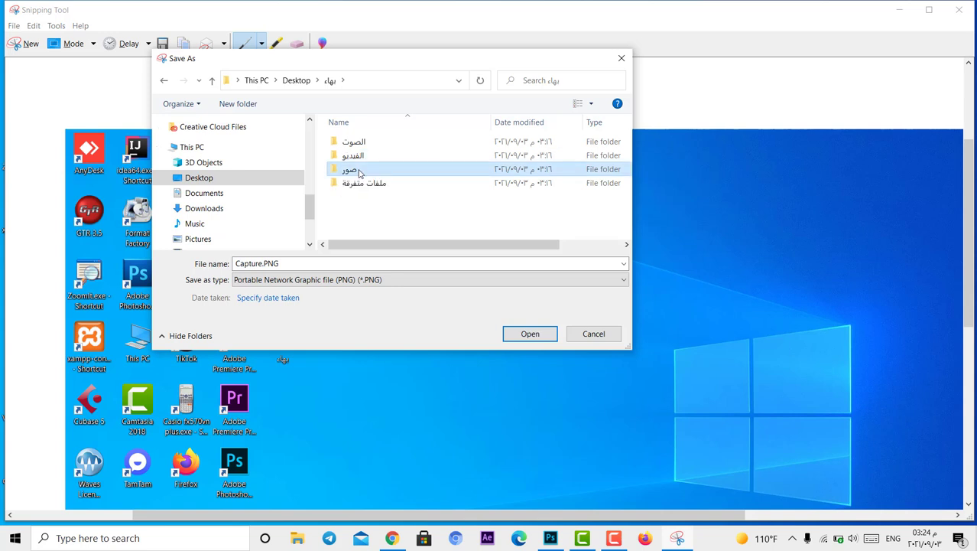
pyautogui.doubleClick(359, 169)
# - Save the snip as a PNG named سكرين and close Snipping Tool
pyautogui.click(307, 264)
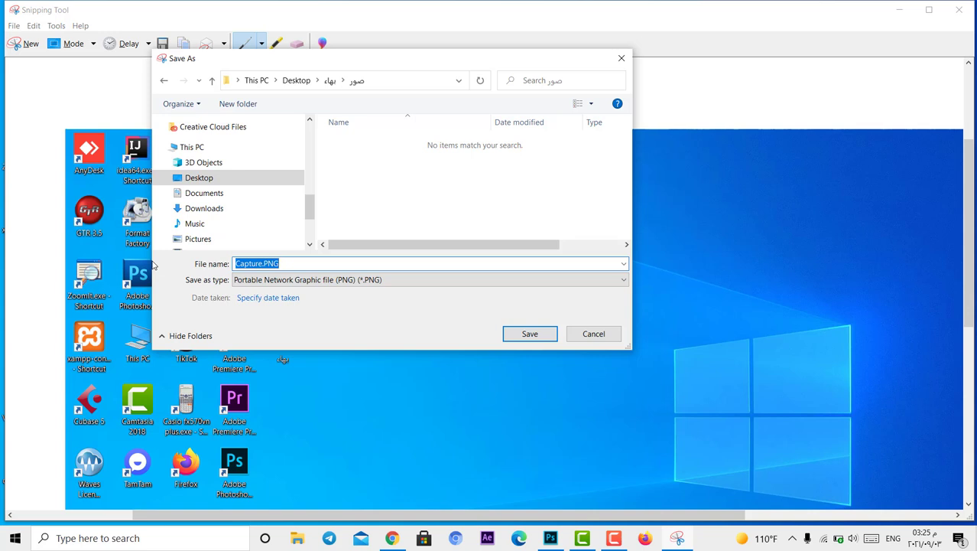
pyautogui.write('s')
pyautogui.write('کرین')
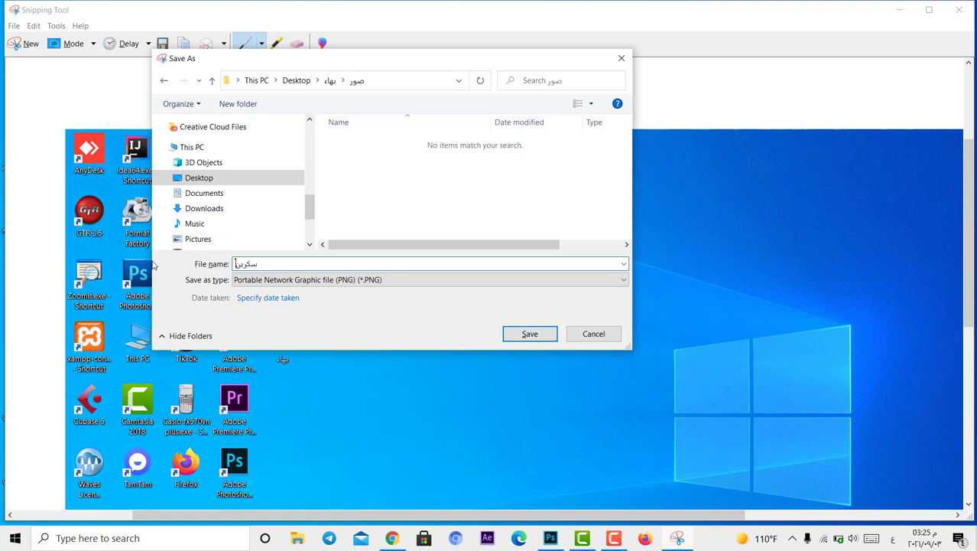
pyautogui.click(530, 334)
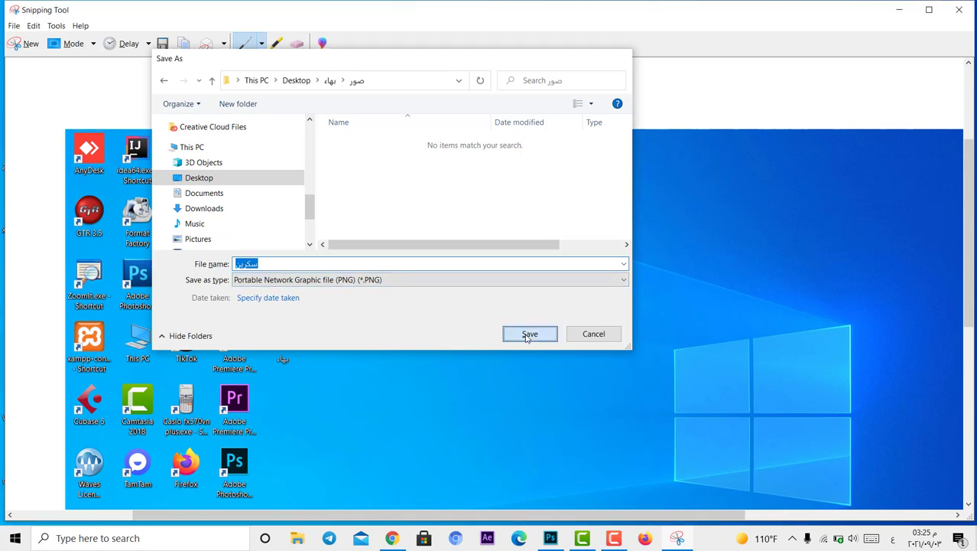
pyautogui.click(959, 9)
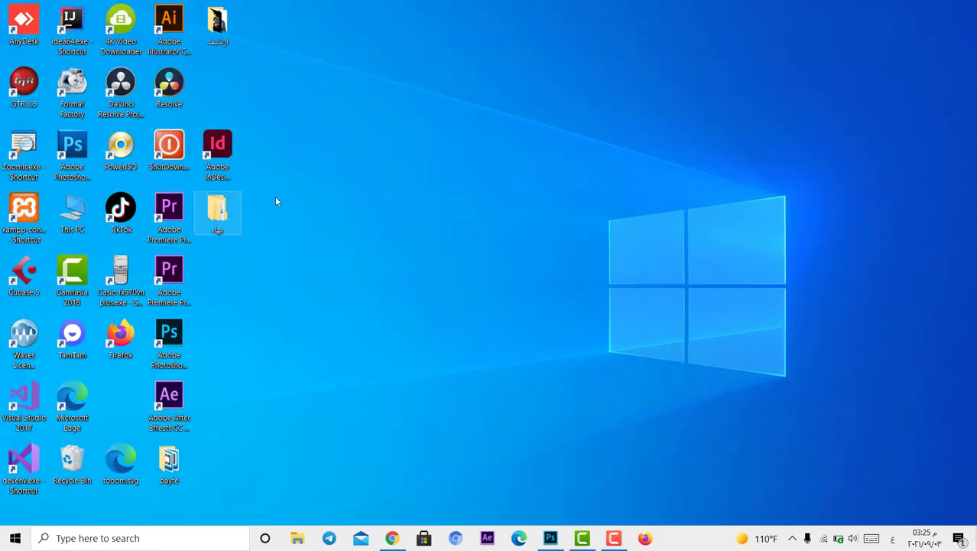
# - Open the folder below Adobe InDesign, check the saved screenshot in its صور subfolder, and return to the parent folder
pyautogui.doubleClick(217, 210)
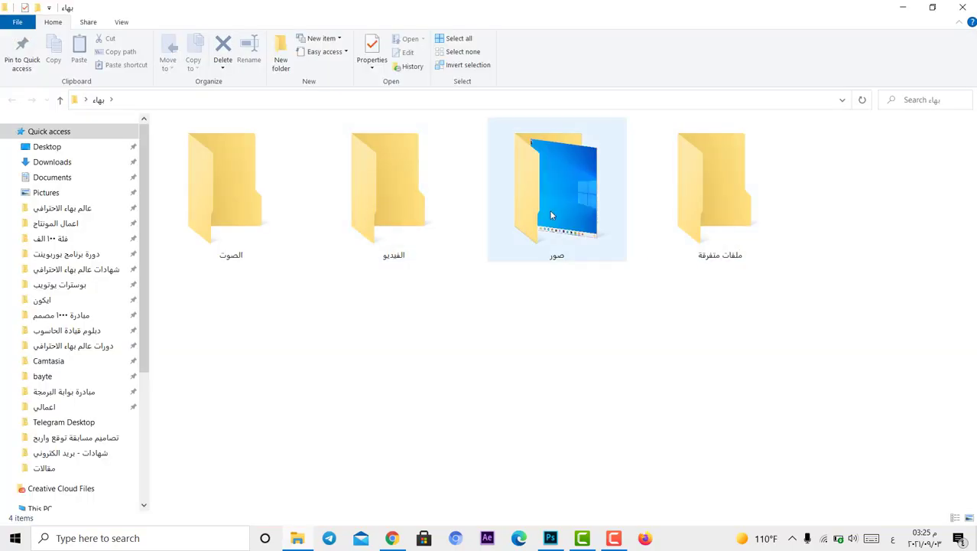
pyautogui.doubleClick(551, 215)
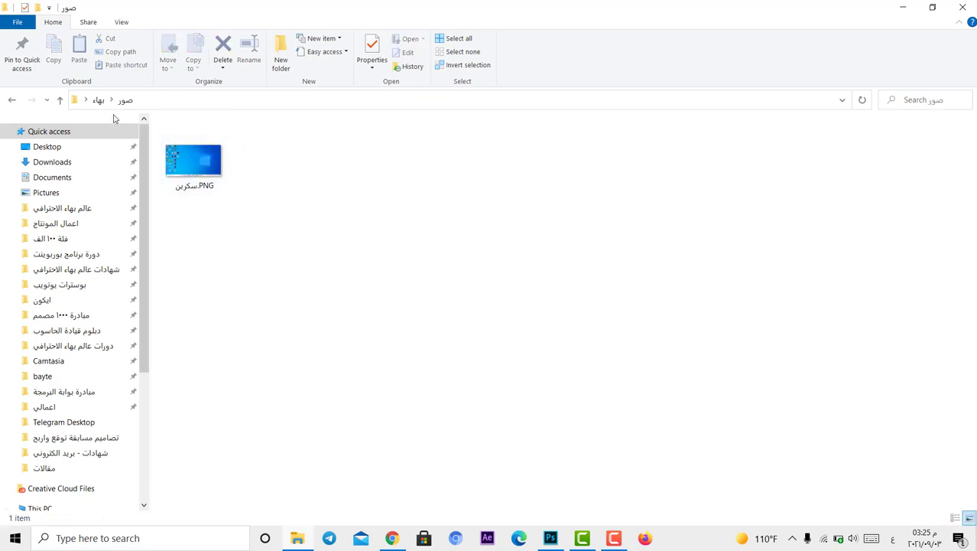
pyautogui.click(9, 100)
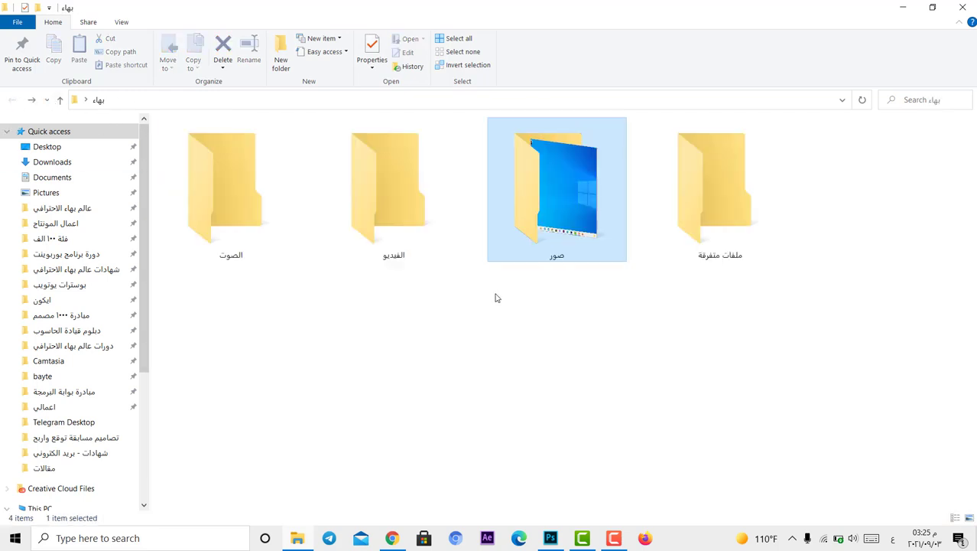
pyautogui.click(484, 352)
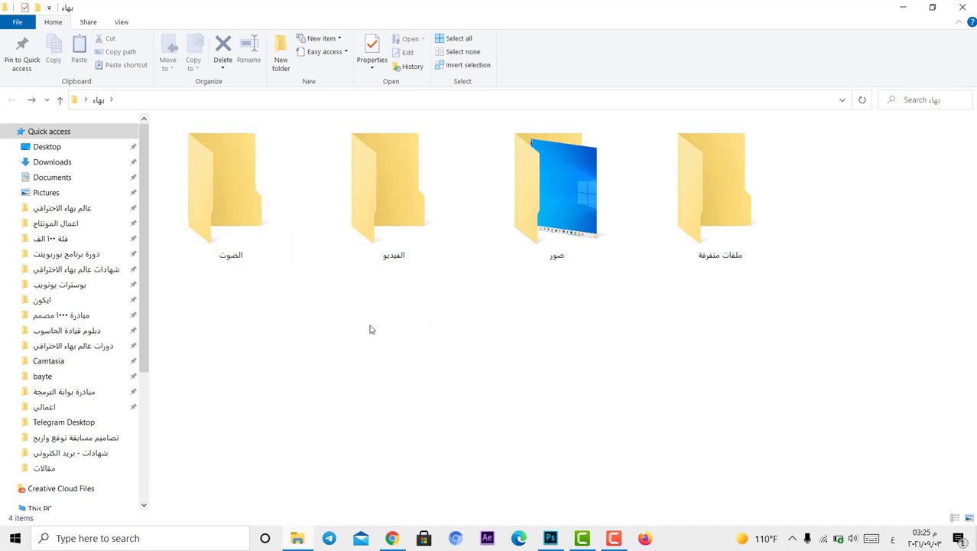
# - Reopen Snipping Tool from the recent searches and capture a new snip of the whole screen with the folder window
pyautogui.click(104, 538)
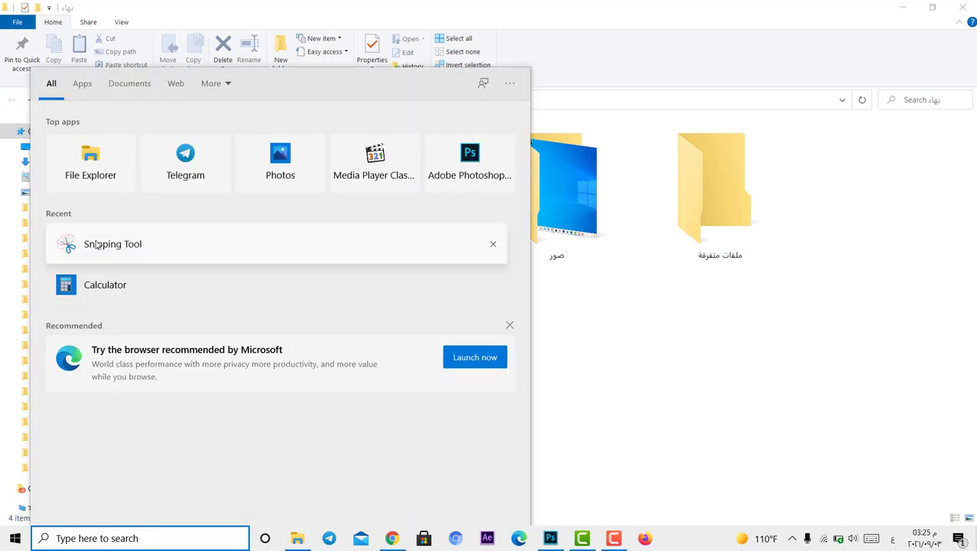
pyautogui.press('Escape')
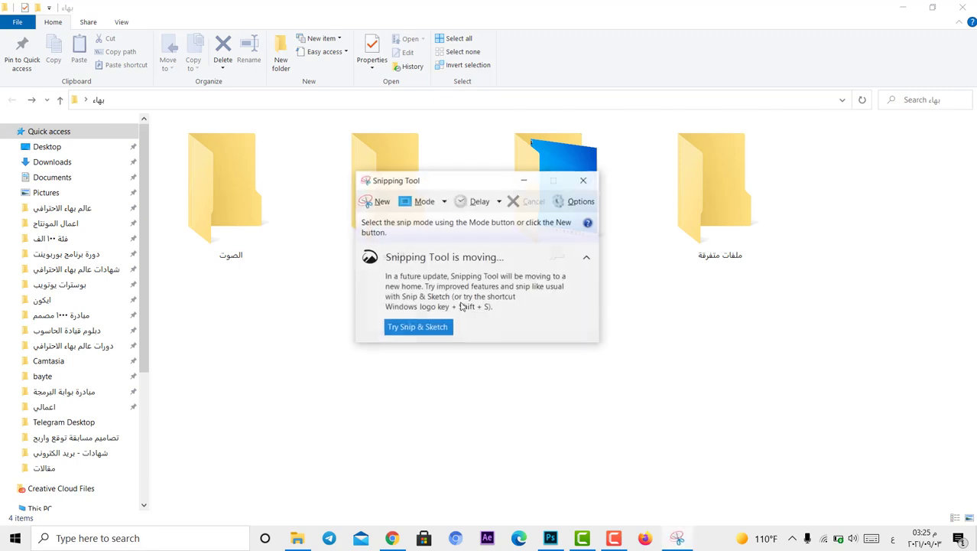
pyautogui.click(377, 201)
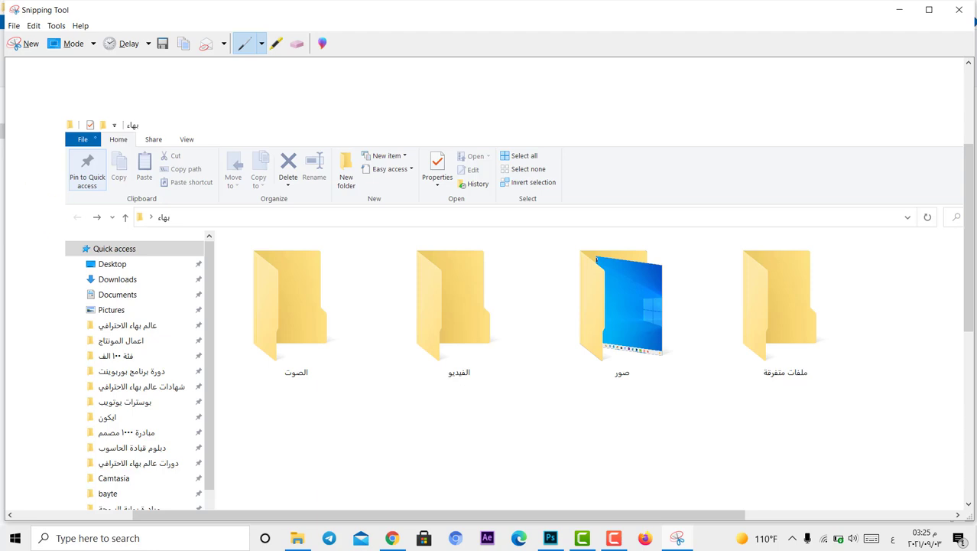
# - Start saving the folder-window snip and browse from Desktop to the same صور subfolder
pyautogui.click(14, 26)
pyautogui.click(40, 55)
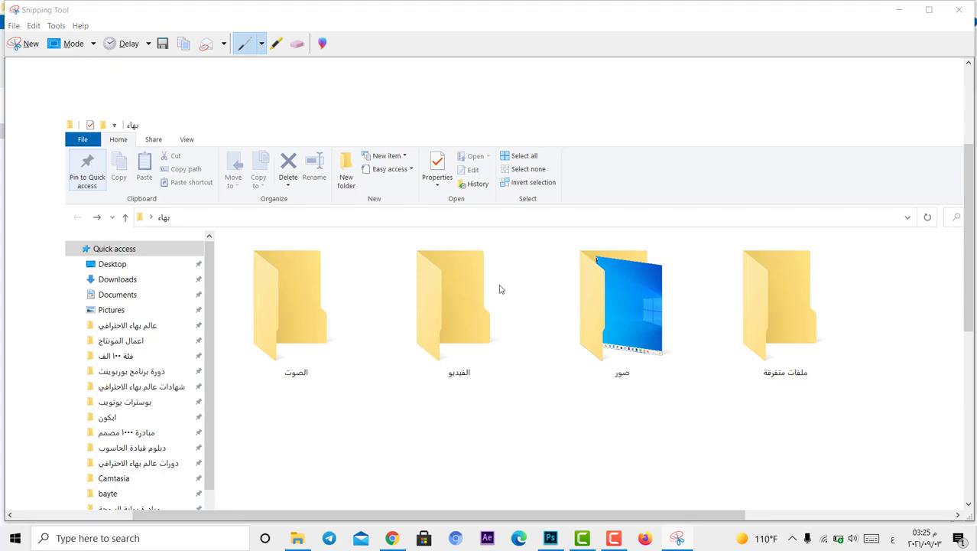
pyautogui.click(195, 158)
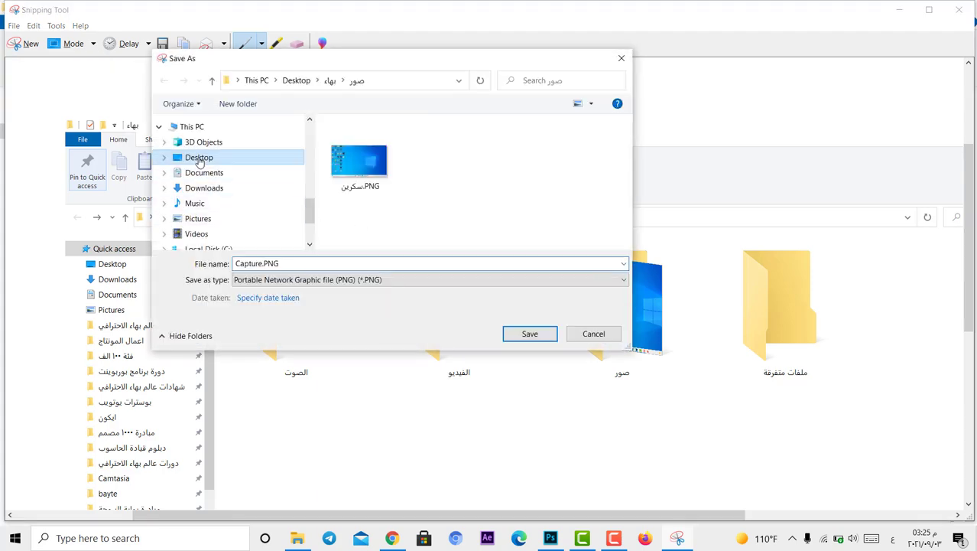
pyautogui.doubleClick(494, 164)
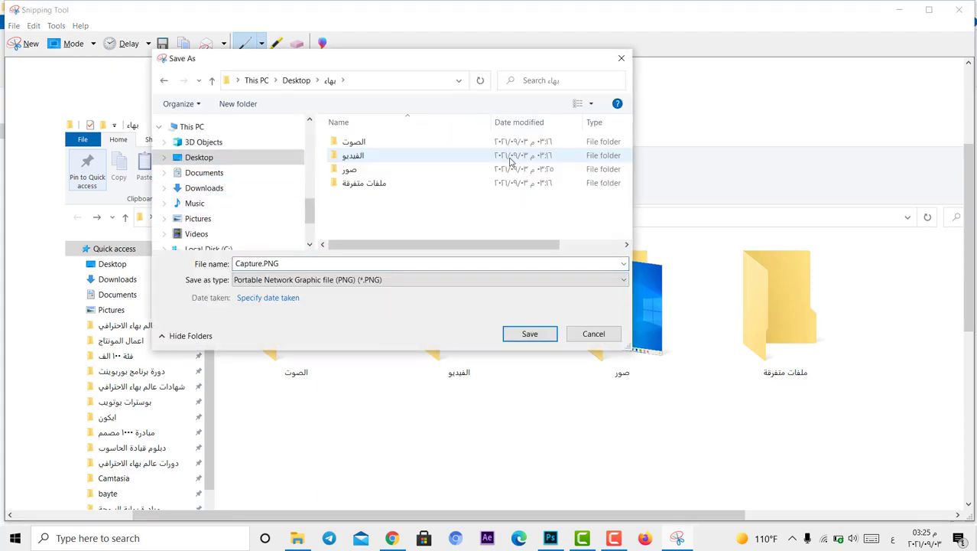
pyautogui.doubleClick(346, 169)
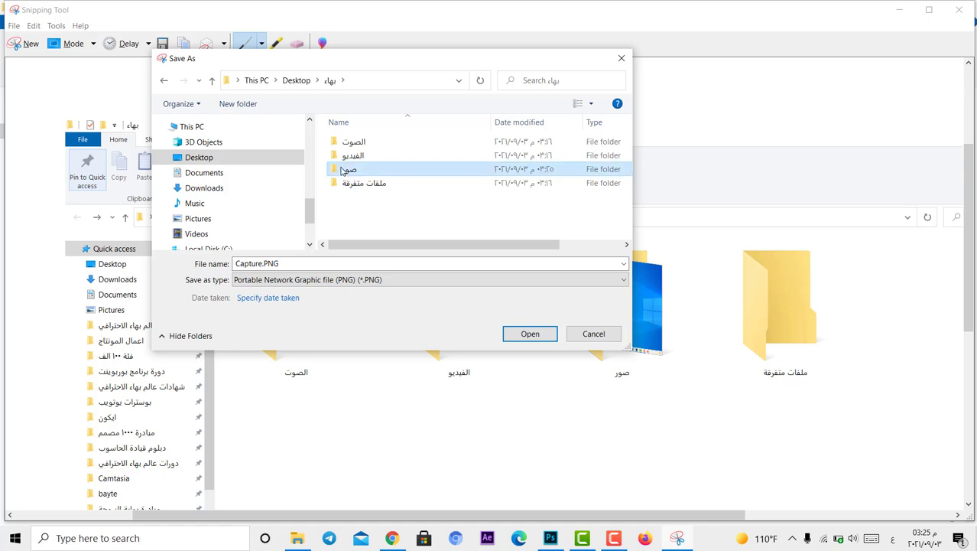
# - Name the second snip واجب ٢ and save it as a PNG file
pyautogui.click(353, 262)
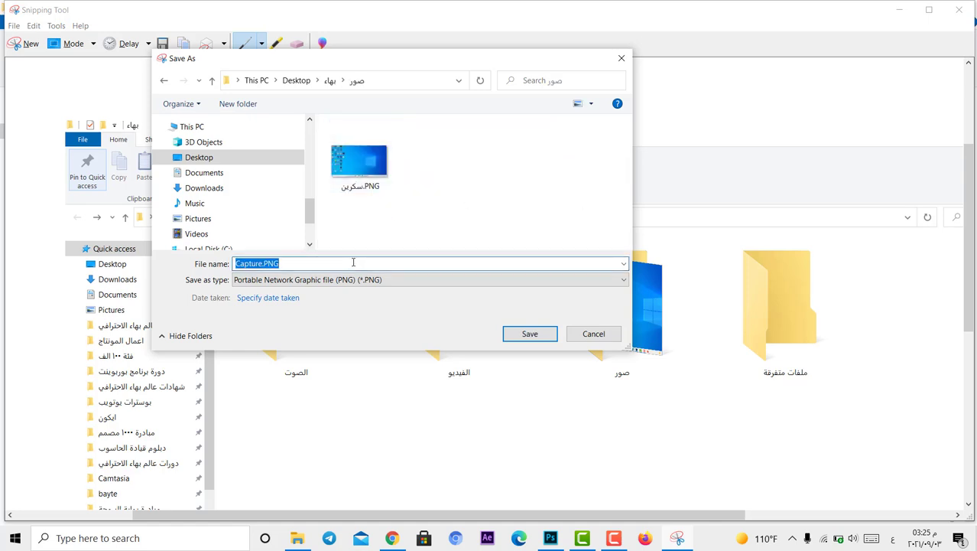
pyautogui.write('سكرين')
pyautogui.press('BackSpace')
pyautogui.press('BackSpace')
pyautogui.press('BackSpace')
pyautogui.press('BackSpace')
pyautogui.press('BackSpace')
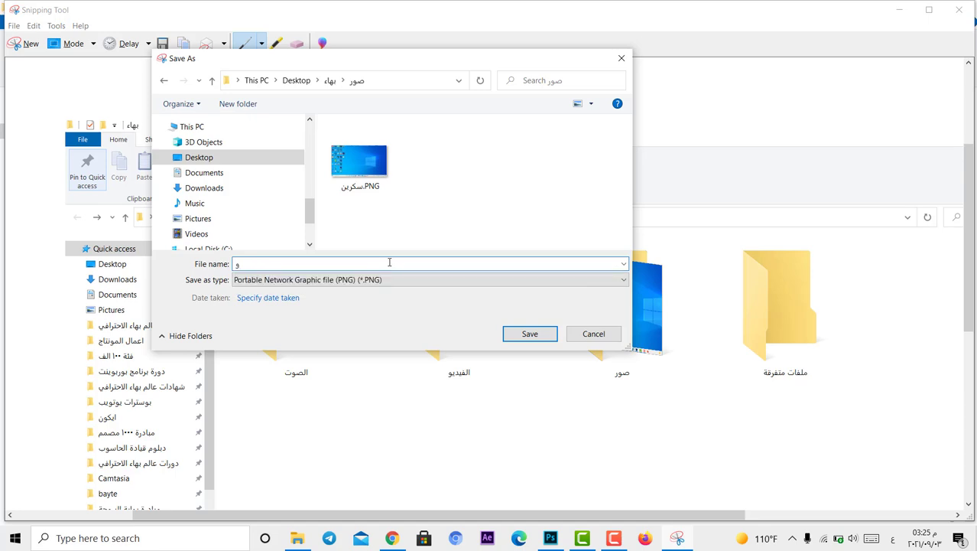
pyautogui.write('واجب ٢')
pyautogui.click(531, 334)
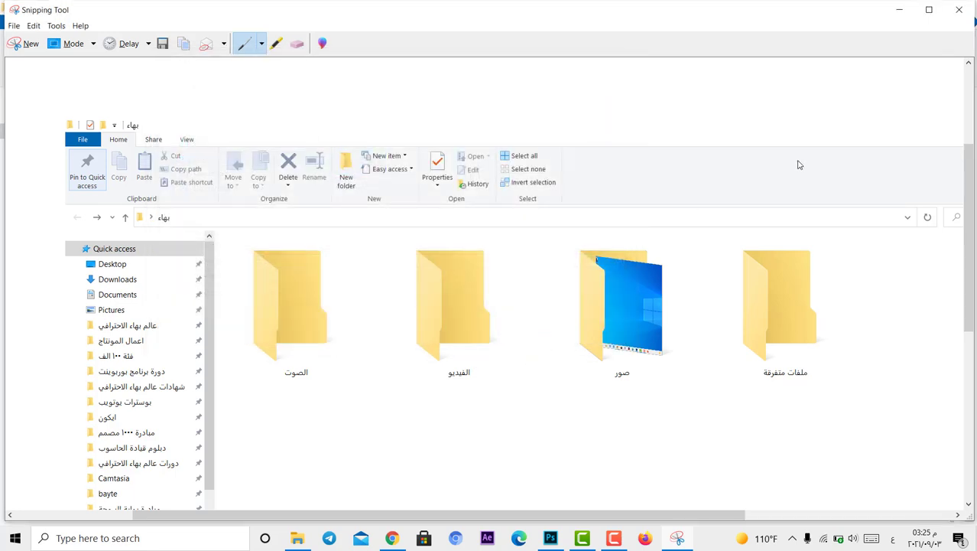
# - Close Snipping Tool and check the two saved screenshots in the صور subfolder
pyautogui.click(959, 9)
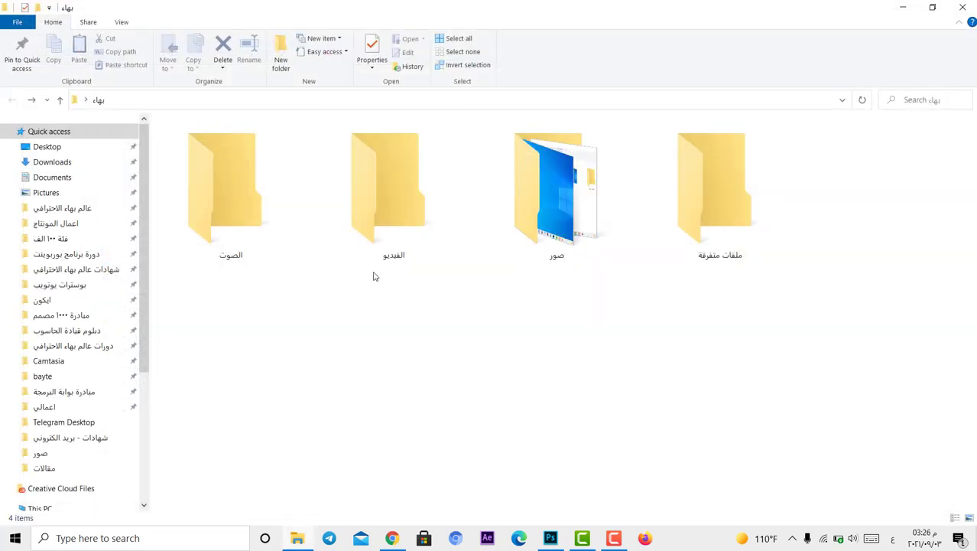
pyautogui.doubleClick(586, 215)
pyautogui.moveTo(199, 220); pyautogui.dragTo(345, 138)
pyautogui.click(242, 230)
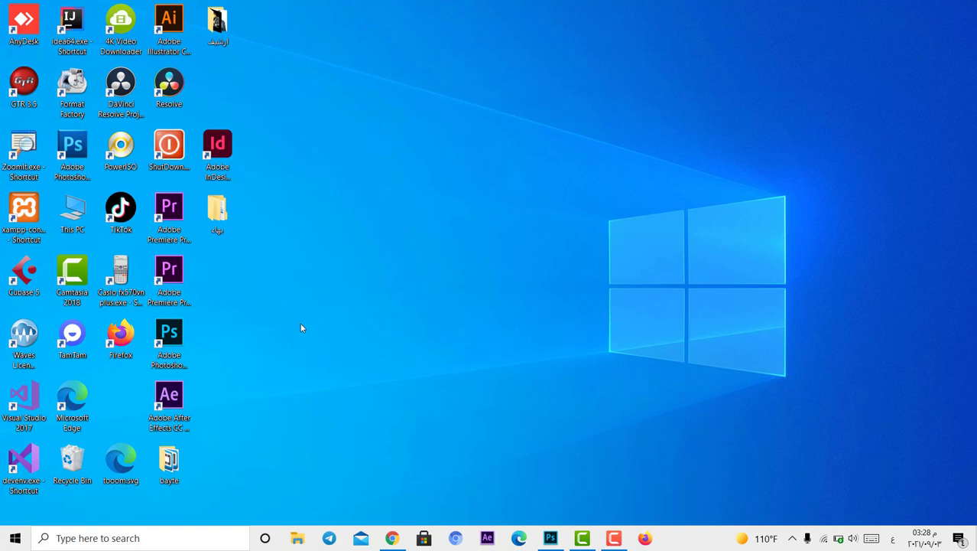
# - Create a Microsoft Word document on the desktop and name it ملف الواجب الاول, keeping the .docx extension
pyautogui.rightClick(376, 233)
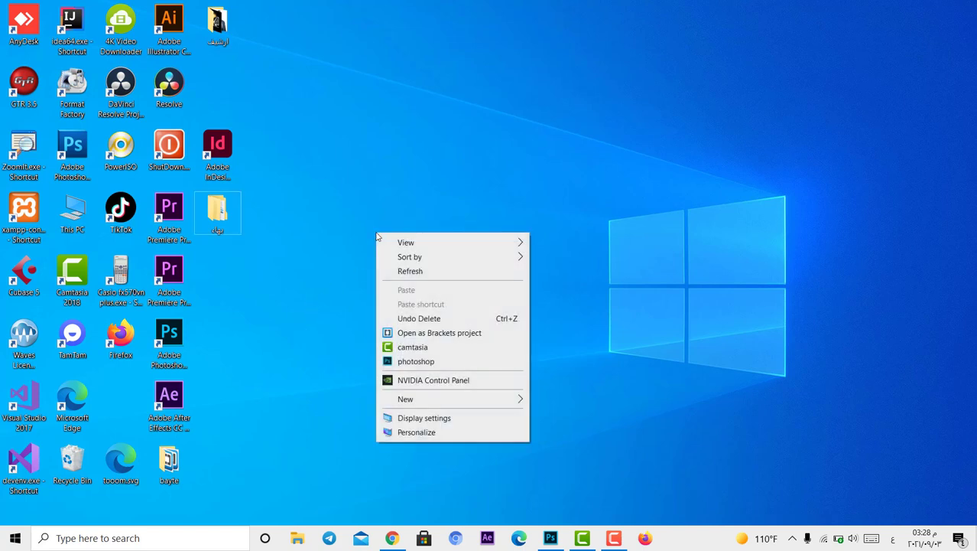
pyautogui.moveTo(443, 400)
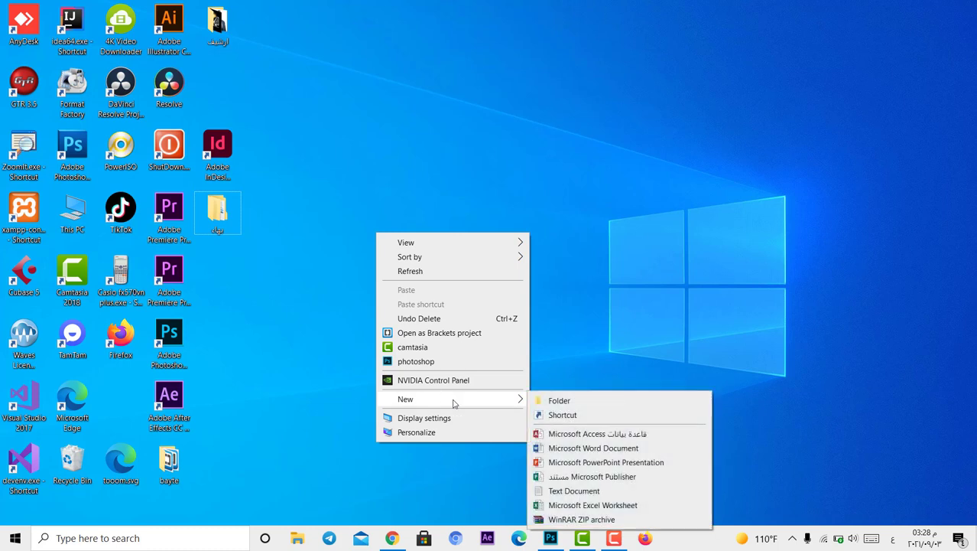
pyautogui.click(590, 450)
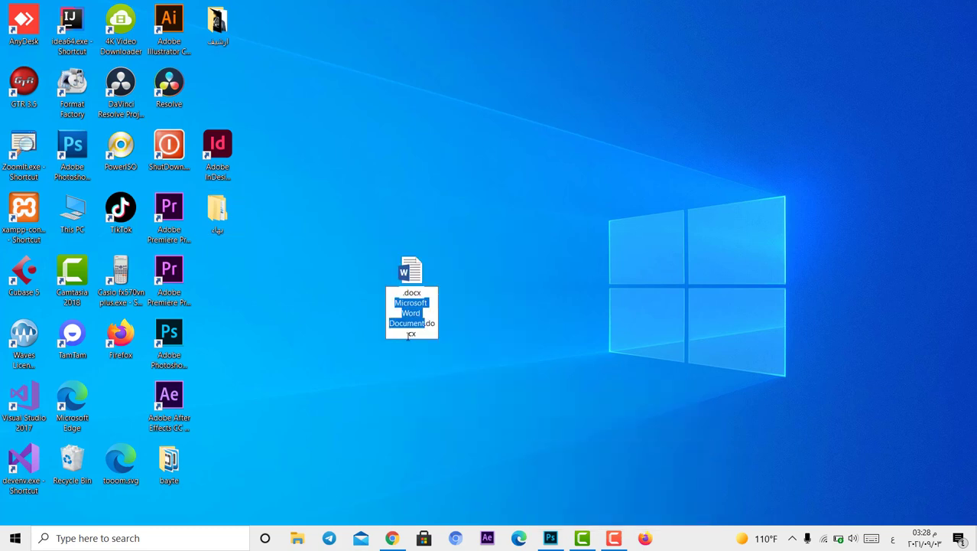
pyautogui.press('BackSpace')
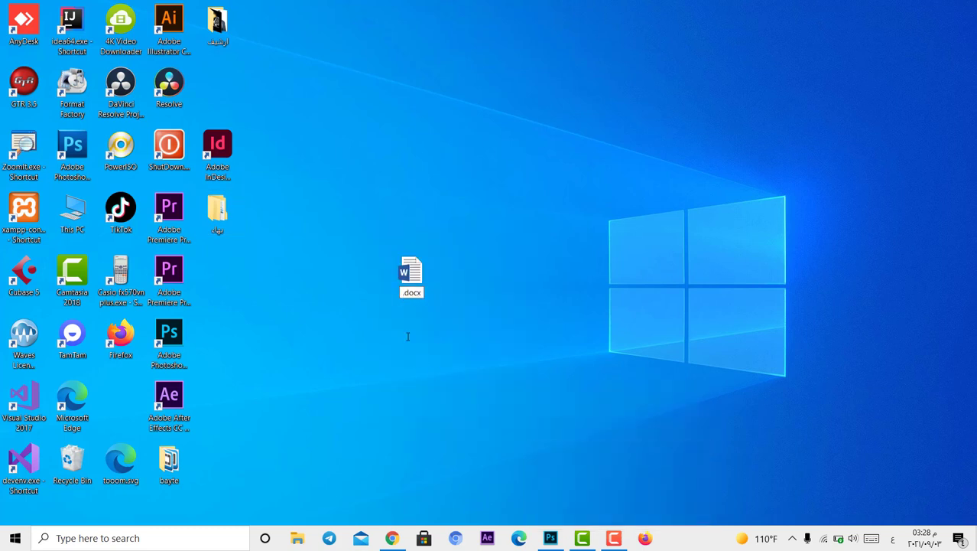
pyautogui.write('ملف الواجب الاول')
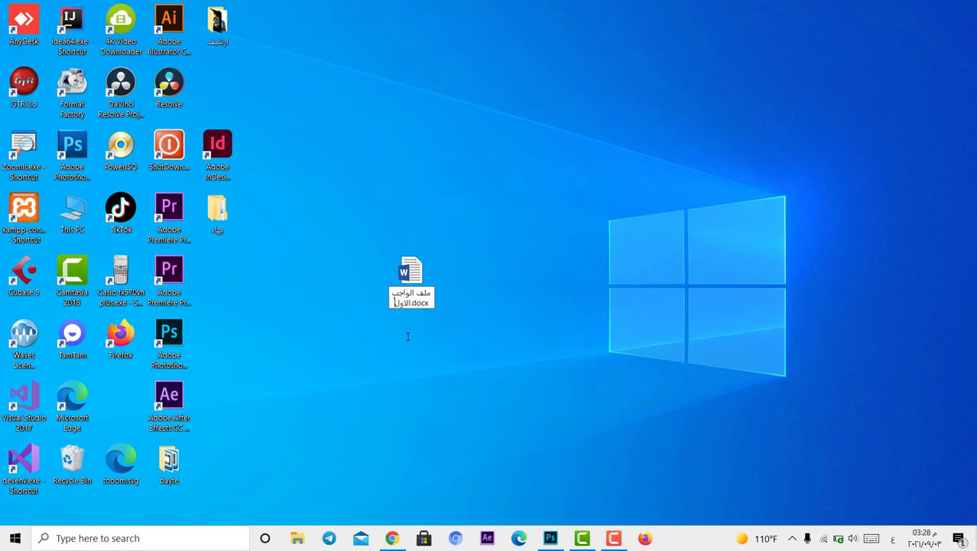
pyautogui.press('Return')
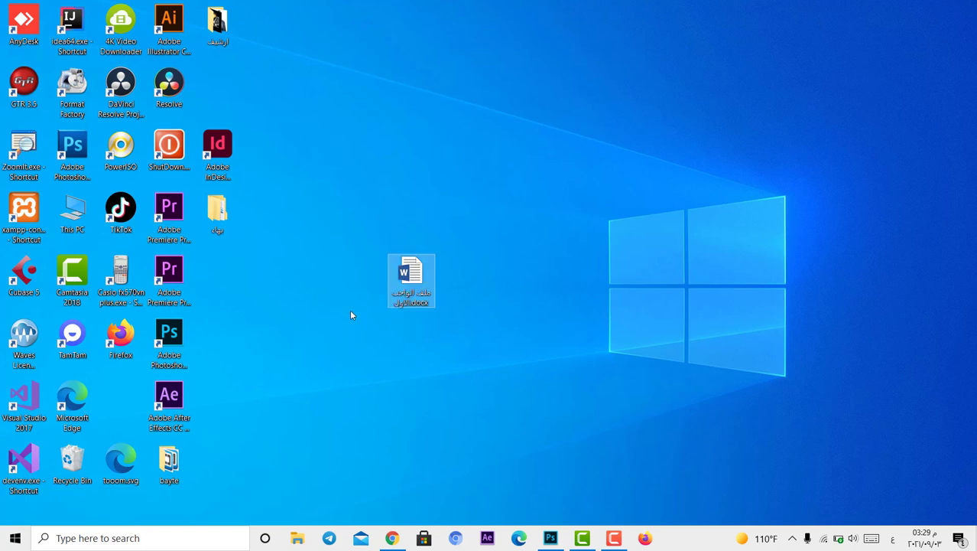
# - Move the Word document higher on the desktop and create a new folder with the default name beside it
pyautogui.moveTo(413, 285); pyautogui.dragTo(417, 162)
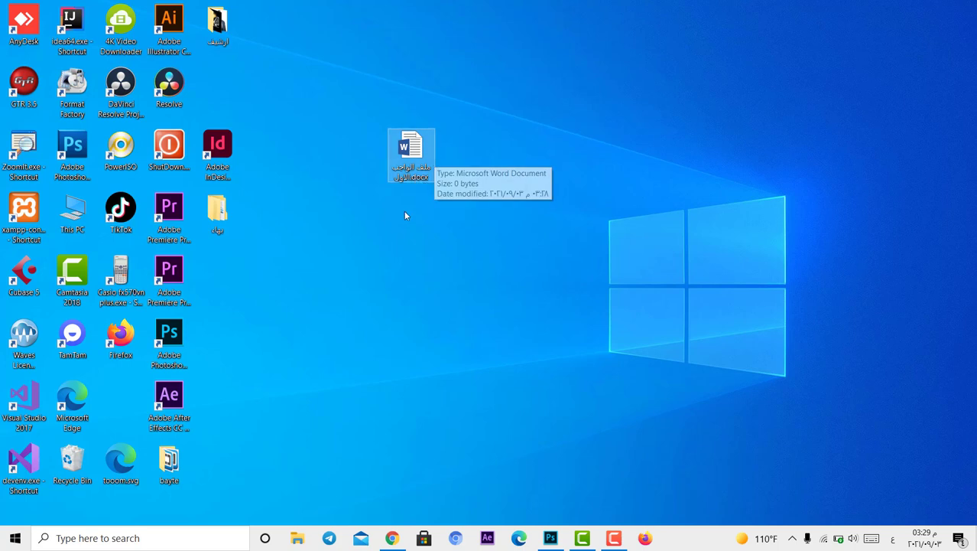
pyautogui.rightClick(392, 228)
pyautogui.moveTo(443, 395)
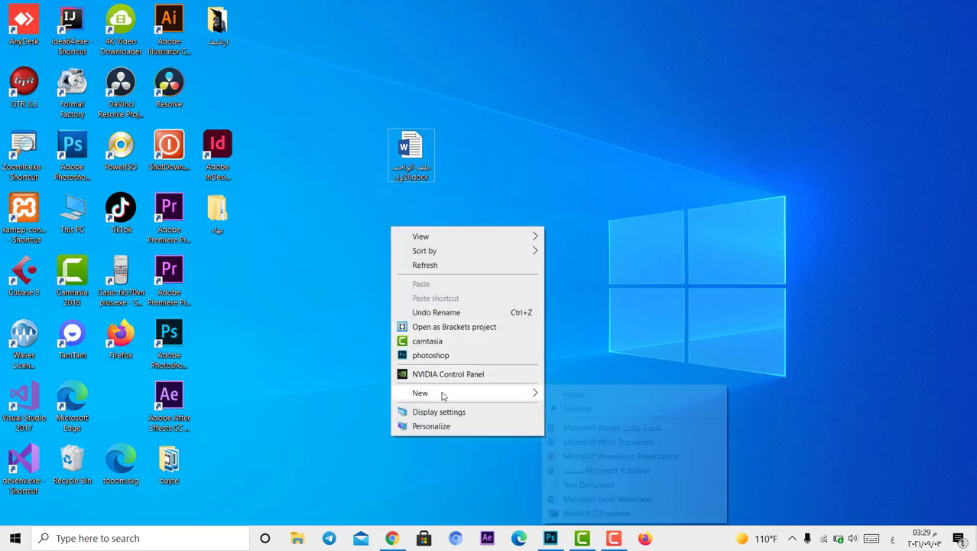
pyautogui.click(574, 395)
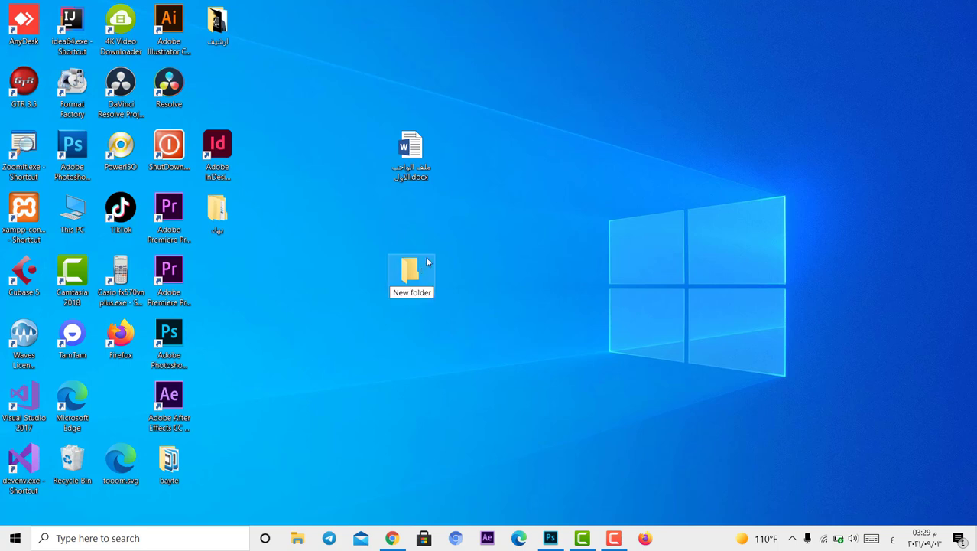
pyautogui.moveTo(426, 263); pyautogui.dragTo(481, 140)
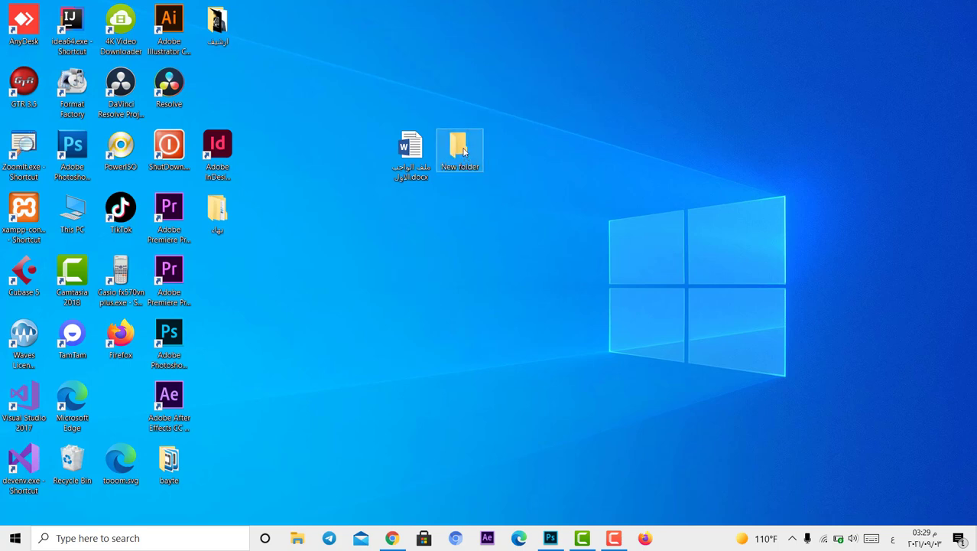
pyautogui.click(411, 150)
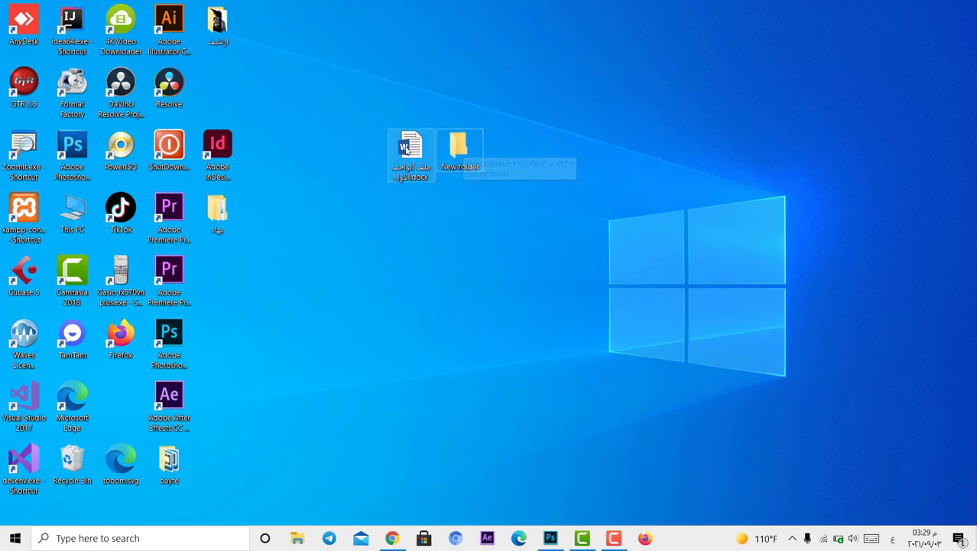
pyautogui.moveTo(511, 115); pyautogui.dragTo(377, 174)
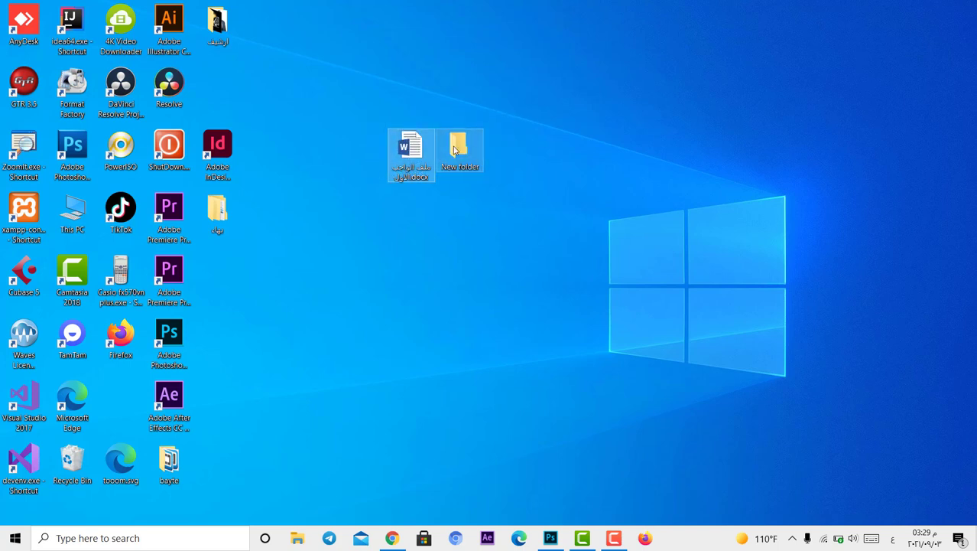
pyautogui.click(409, 152)
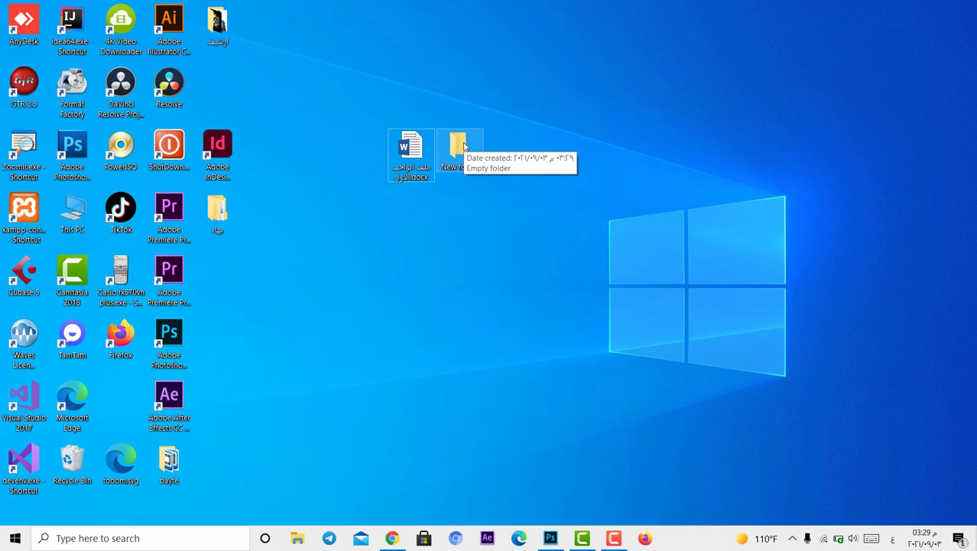
# - Open the ملف الواجب الاول document in Word and enter the text بسم الله in Arabic
pyautogui.doubleClick(412, 145)
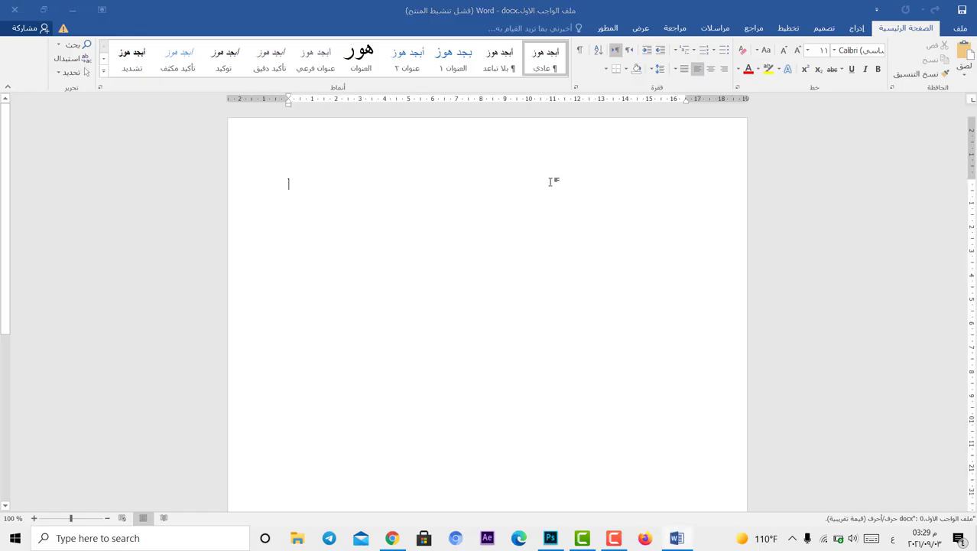
pyautogui.press('Escape')
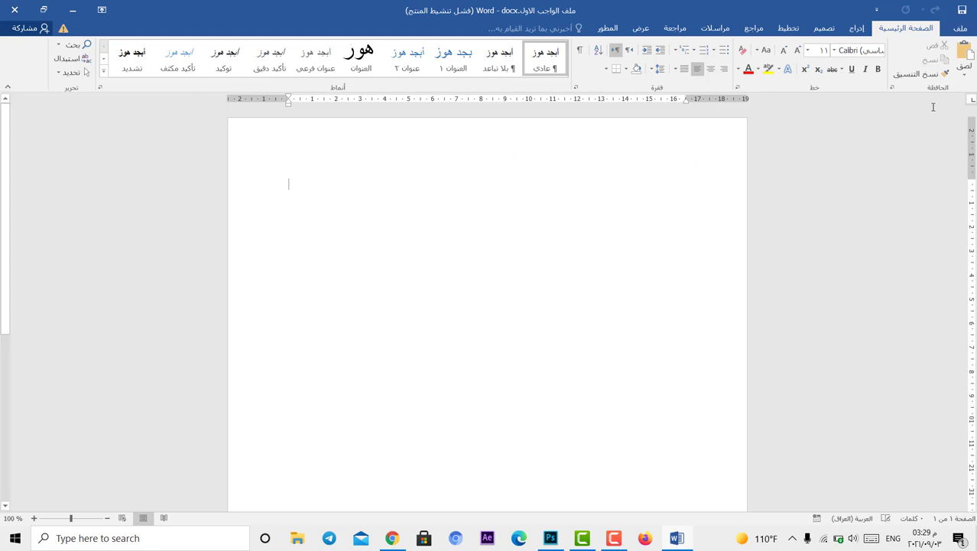
pyautogui.hotkey('alt', 'shift')
pyautogui.write('بسم الله')
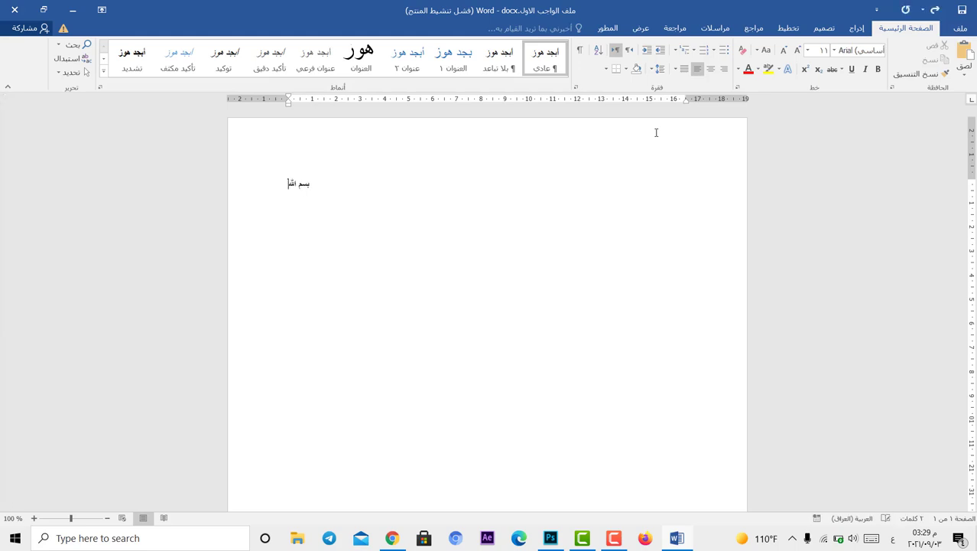
# - Center the line بسم الله, enlarge its font to size 36 and color it red
pyautogui.hotkey('alt', 'shift')
pyautogui.tripleClick(363, 186)
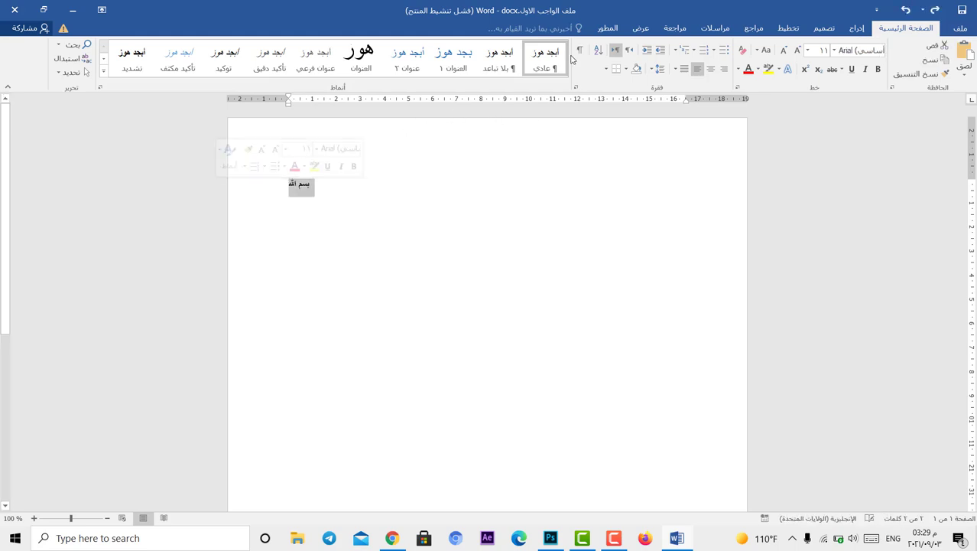
pyautogui.click(710, 69)
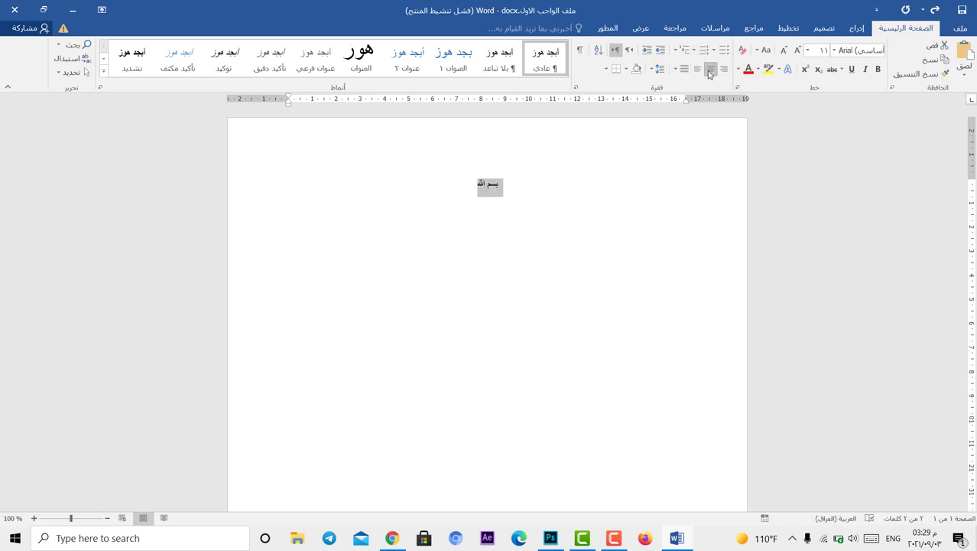
pyautogui.click(798, 50)
pyautogui.click(798, 50)
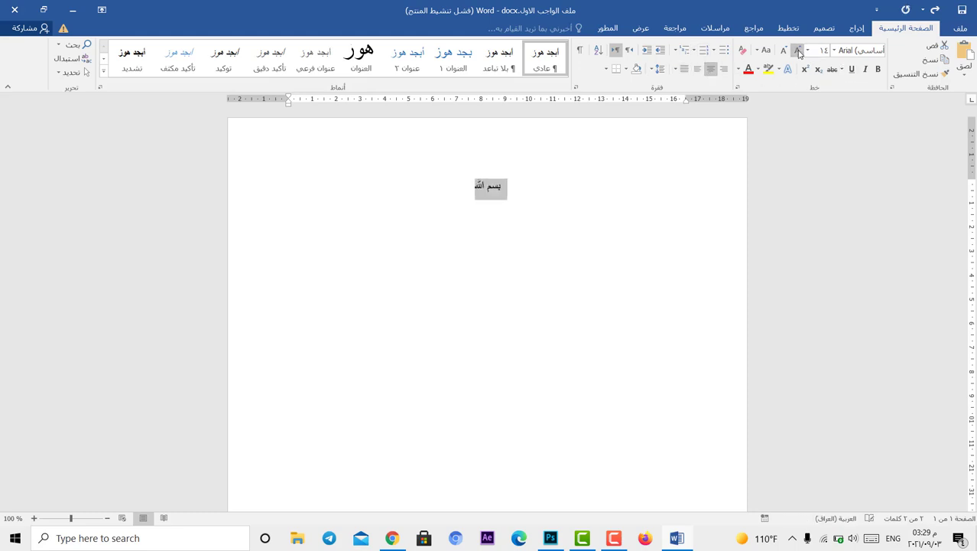
pyautogui.click(797, 51)
pyautogui.click(798, 51)
pyautogui.click(798, 50)
pyautogui.click(797, 50)
pyautogui.click(798, 50)
pyautogui.click(797, 50)
pyautogui.click(797, 50)
pyautogui.click(753, 71)
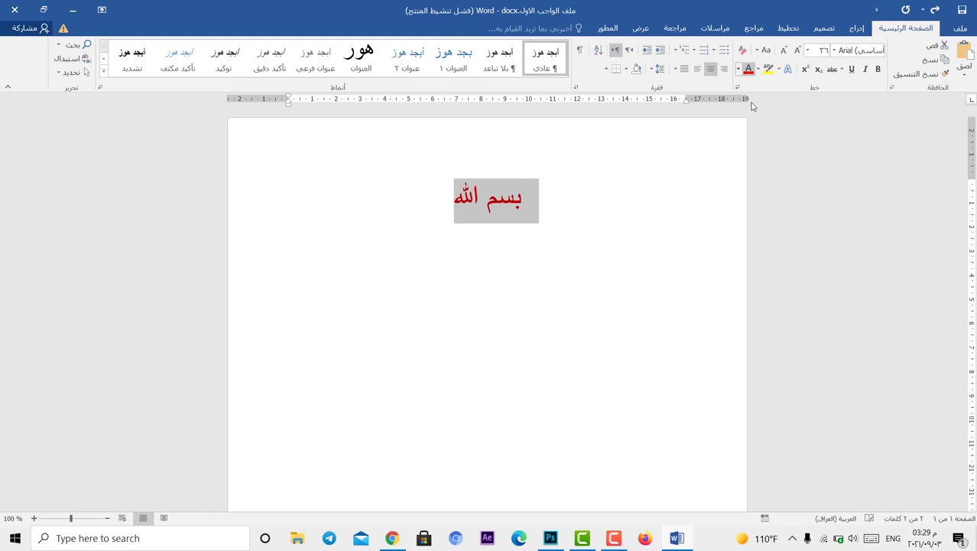
# - Close the Word document saving its changes, and move its file back beside New folder on the desktop
pyautogui.hotkey('alt', 'F4')
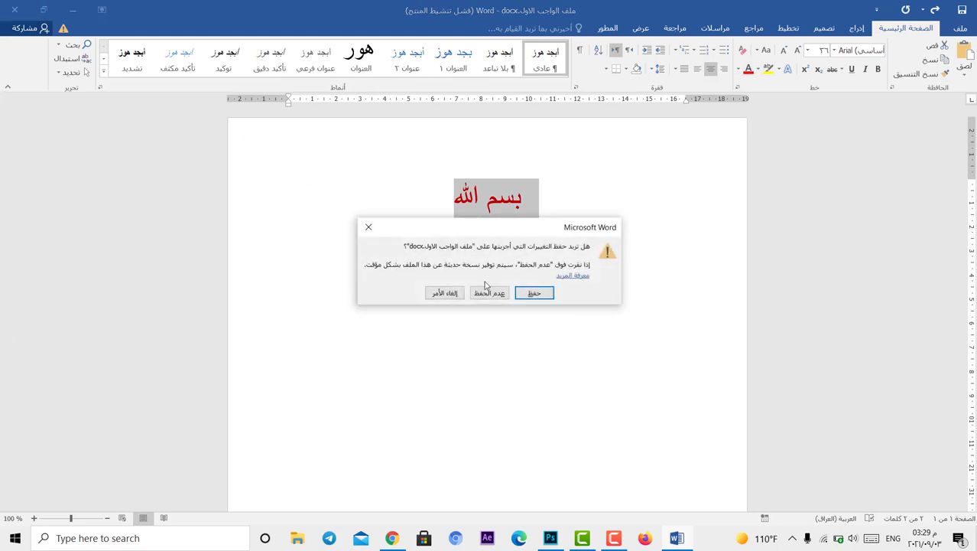
pyautogui.moveTo(477, 227); pyautogui.dragTo(350, 80)
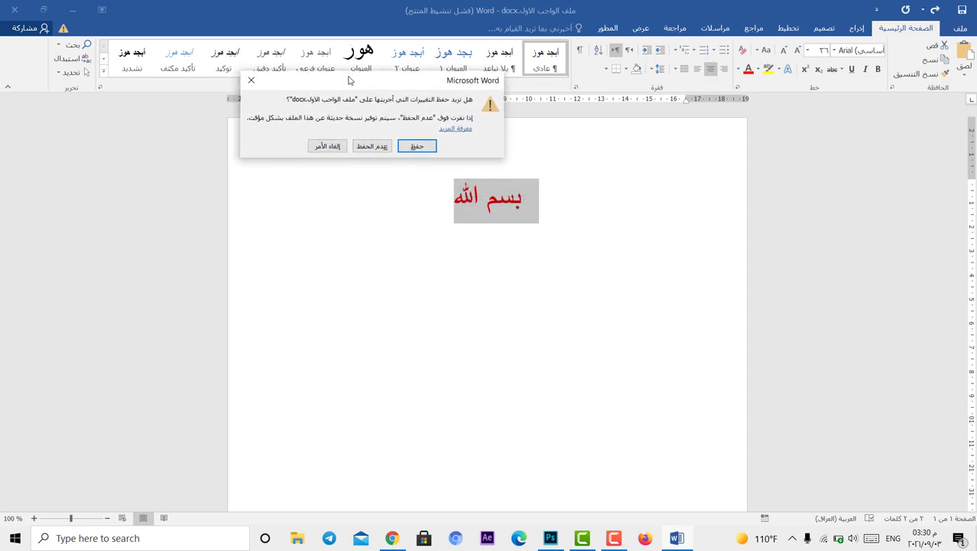
pyautogui.click(418, 146)
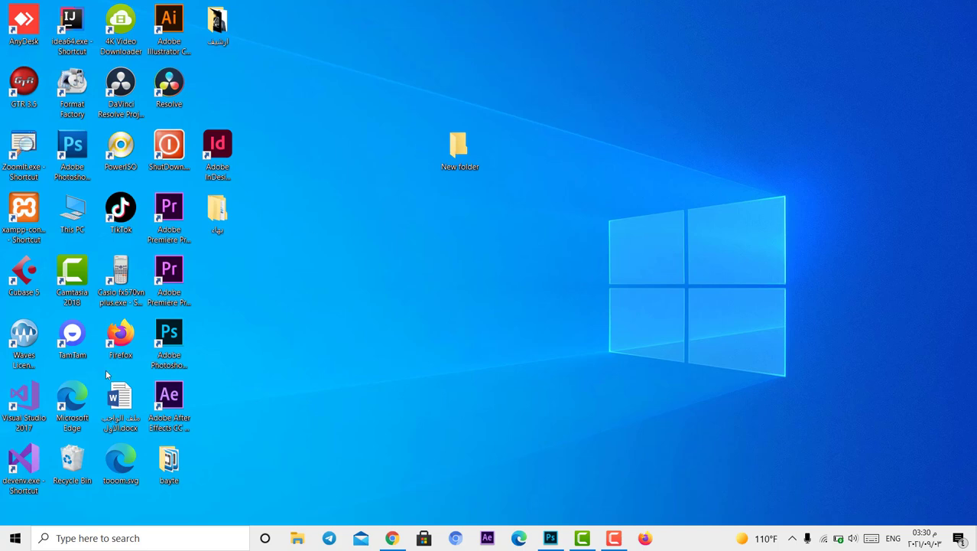
pyautogui.moveTo(113, 413); pyautogui.dragTo(394, 166)
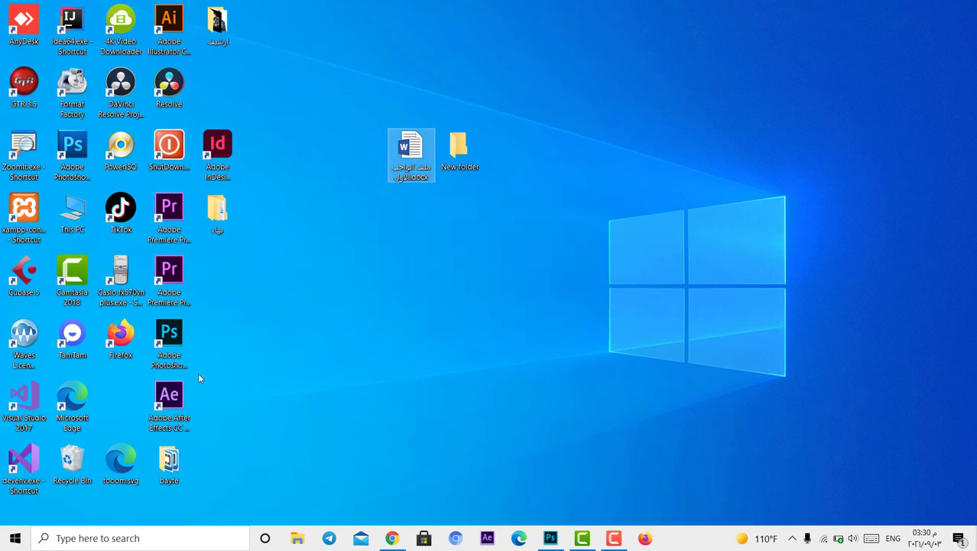
# - Reopen the Word document and add the line الواجب الاول above بسم الله
pyautogui.doubleClick(406, 159)
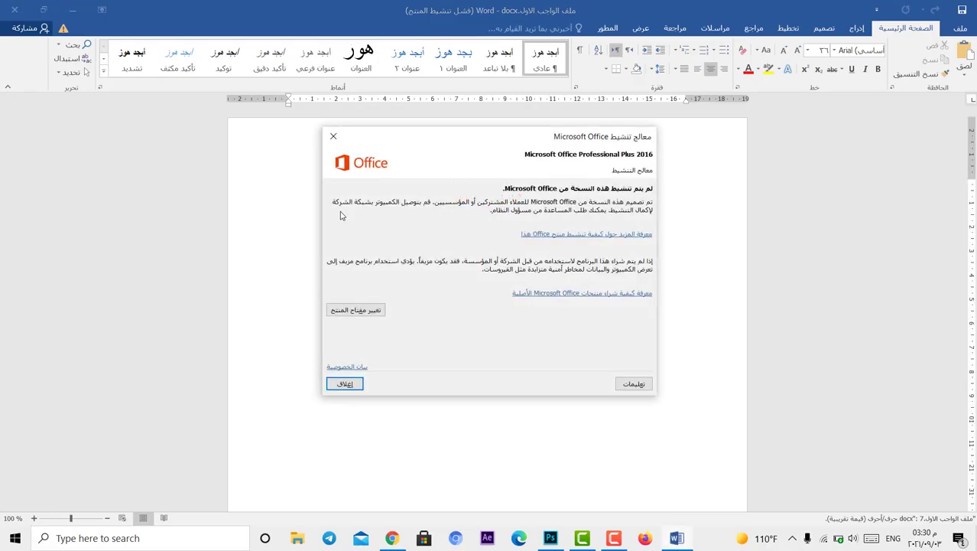
pyautogui.click(332, 136)
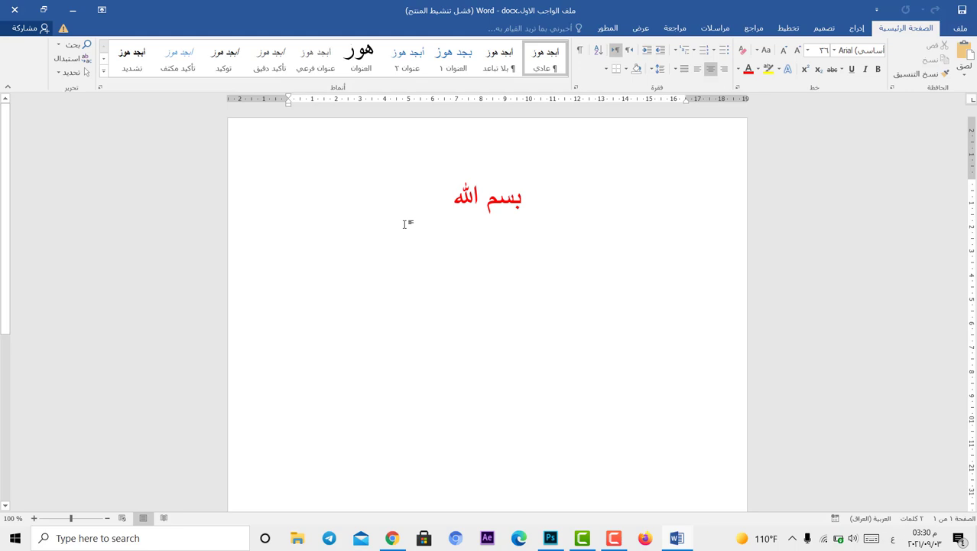
pyautogui.press('Home')
pyautogui.press('Return')
pyautogui.click(481, 187)
pyautogui.hotkey('alt', 'shift')
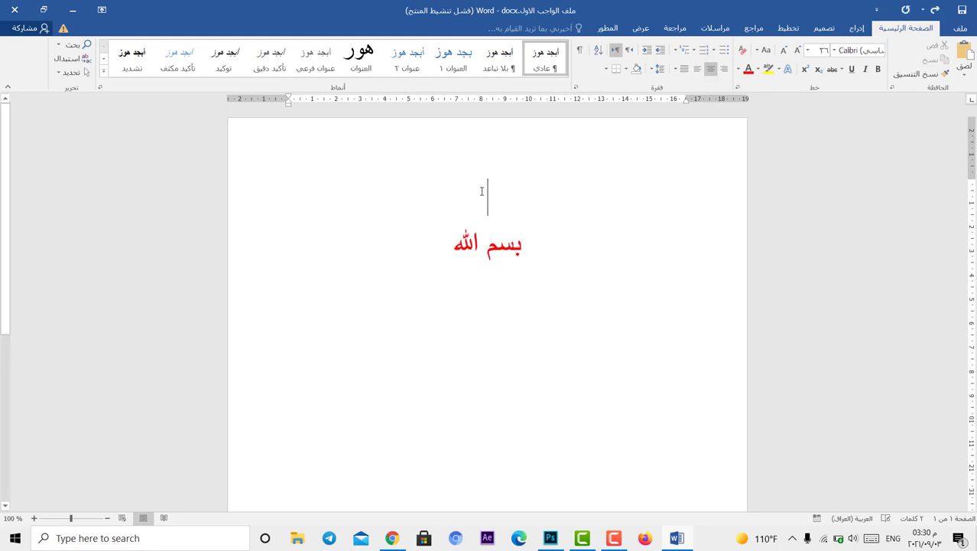
pyautogui.hotkey('alt', 'shift')
pyautogui.write('الو')
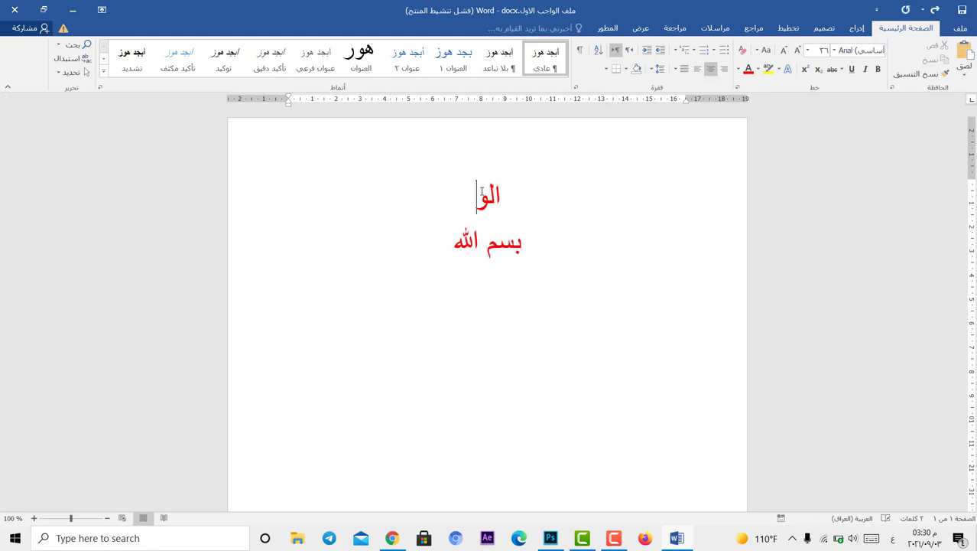
pyautogui.write('اجب الاول')
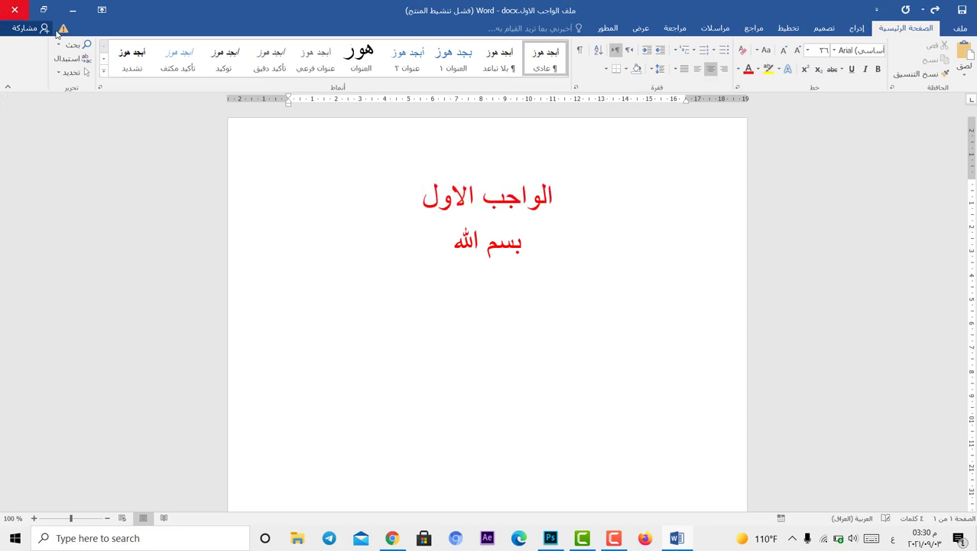
# - Close the Word document without saving the added line, and reopen the file to check its content
pyautogui.click(14, 9)
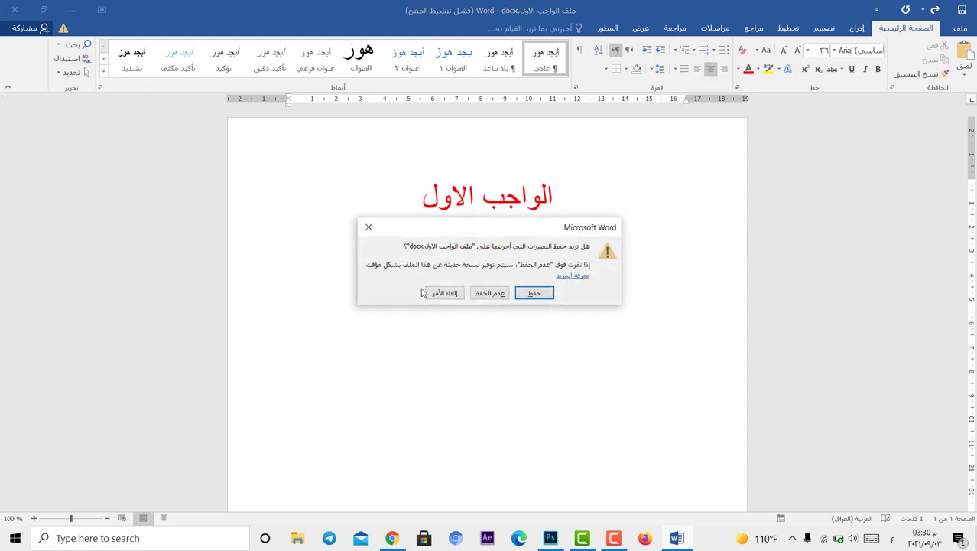
pyautogui.click(494, 295)
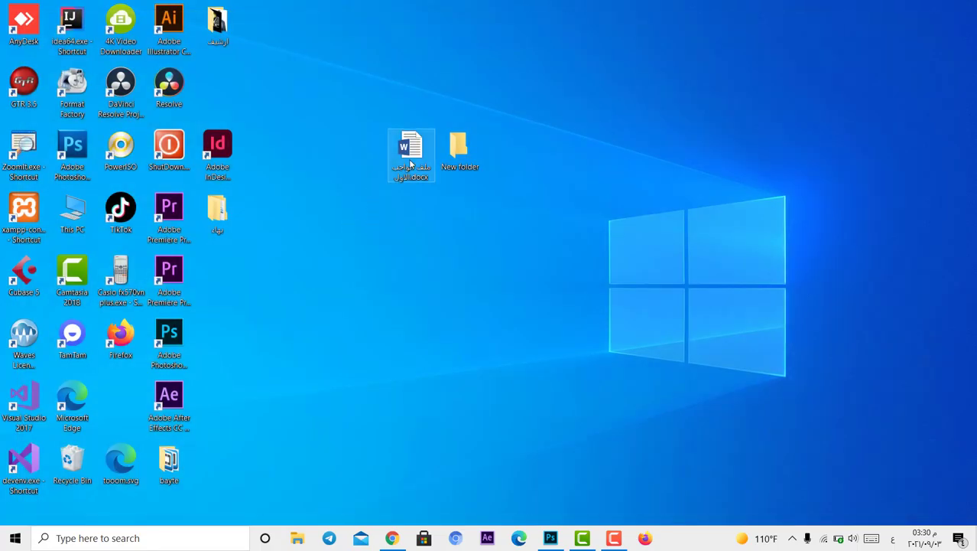
pyautogui.doubleClick(411, 147)
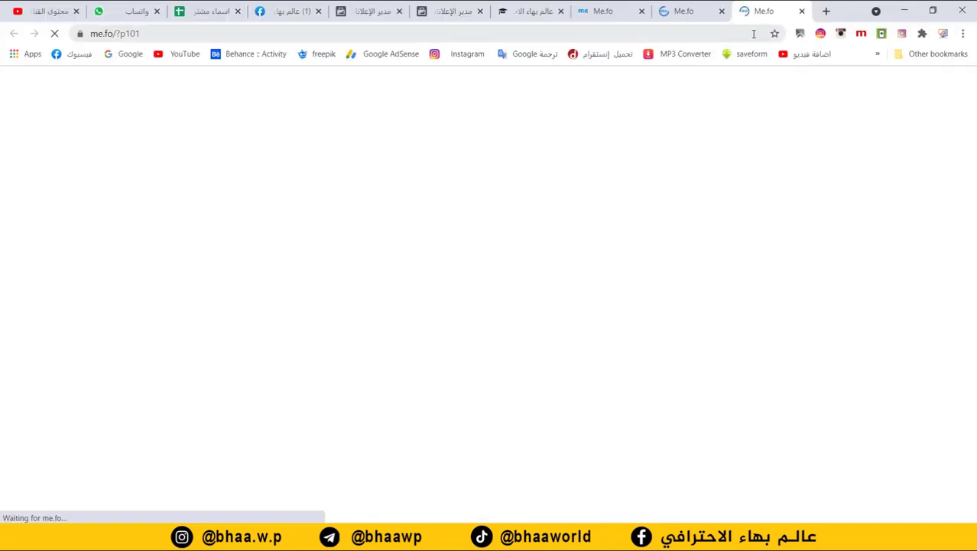
# - Open a new blank tab in Chrome
pyautogui.click(826, 11)
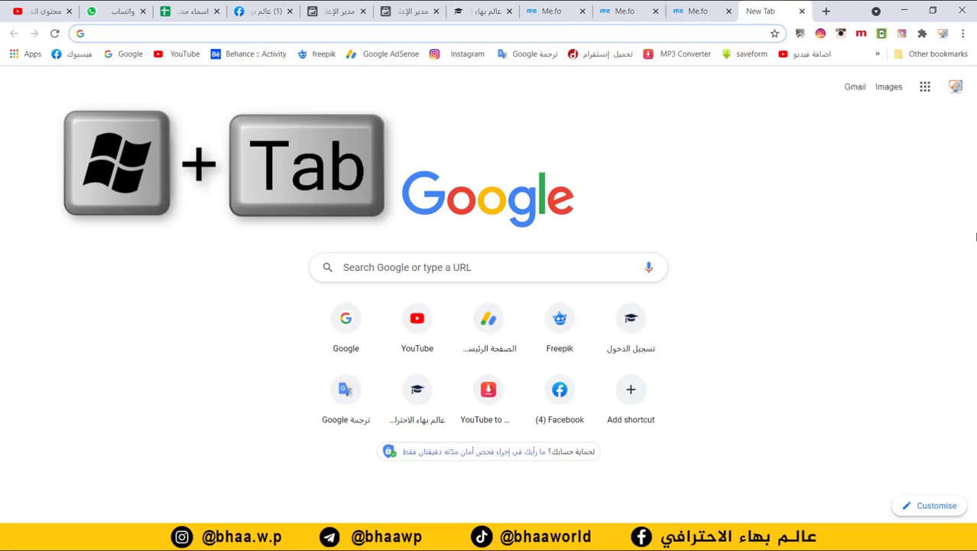
# - Show all open windows and desktops in Task View and switch to the Photoshop window
pyautogui.press('super+Tab')
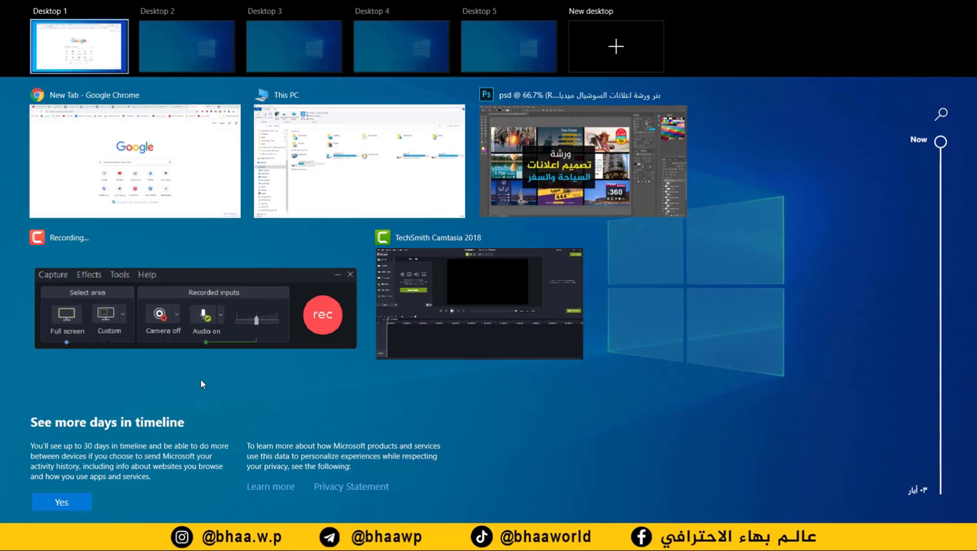
pyautogui.click(581, 177)
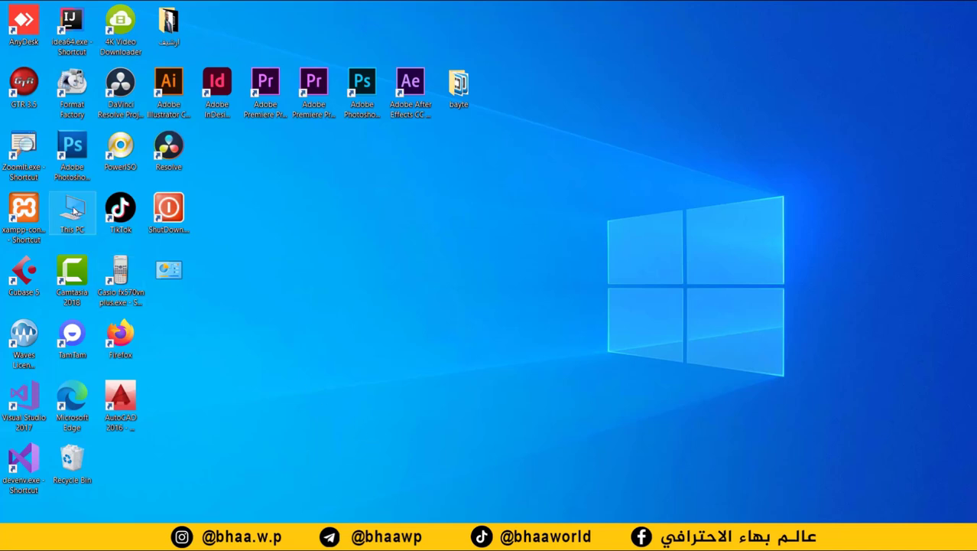
# - View the properties of the bayte folder on the desktop and dismiss them
pyautogui.click(457, 91)
pyautogui.hotkey('alt', 'Return')
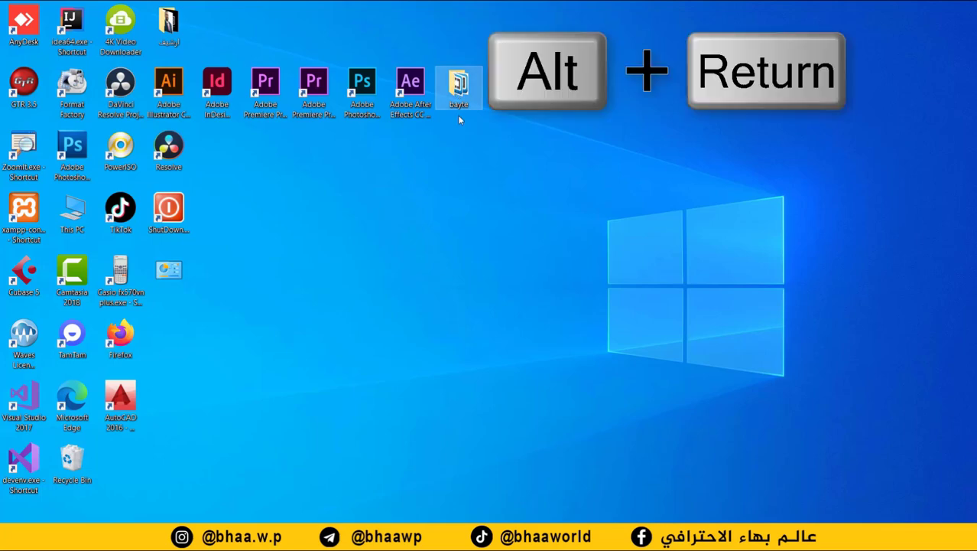
pyautogui.click(698, 125)
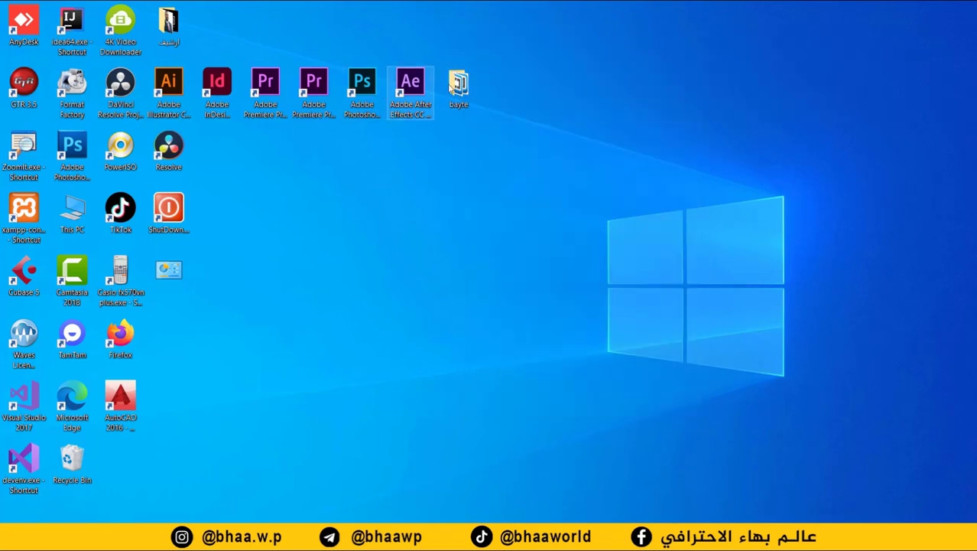
pyautogui.rightClick(463, 92)
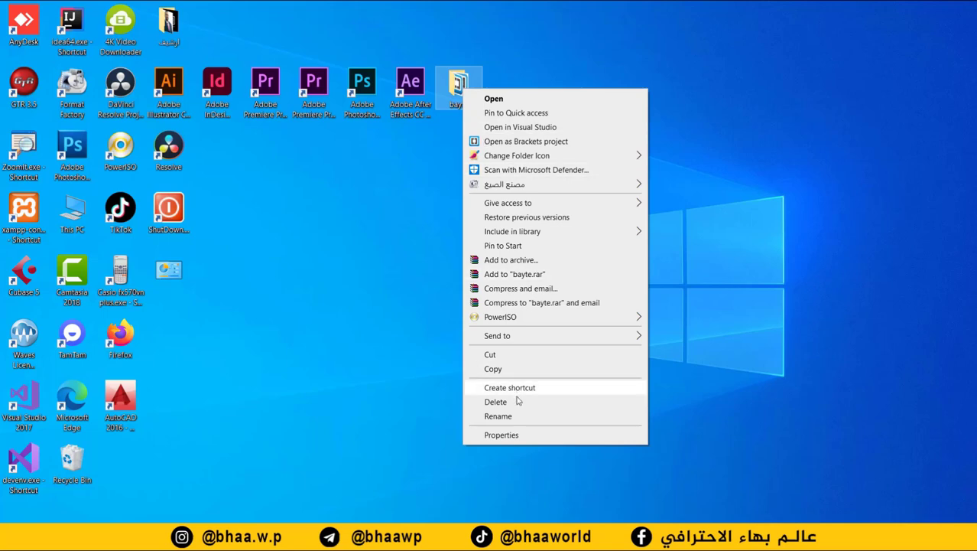
pyautogui.click(520, 434)
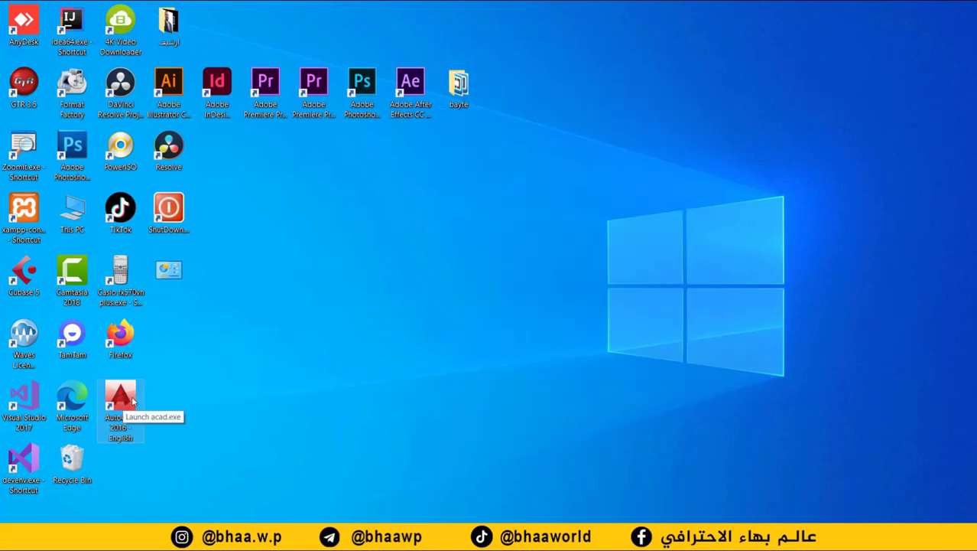
pyautogui.press('Escape')
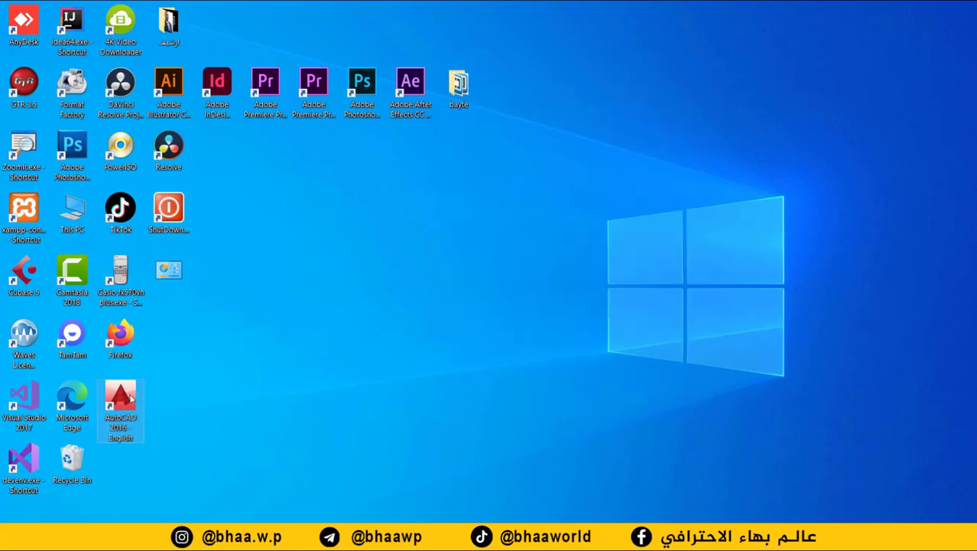
# - View the properties of the AutoCAD 2016 desktop shortcut and close them
pyautogui.click(132, 397)
pyautogui.hotkey('alt', 'Return')
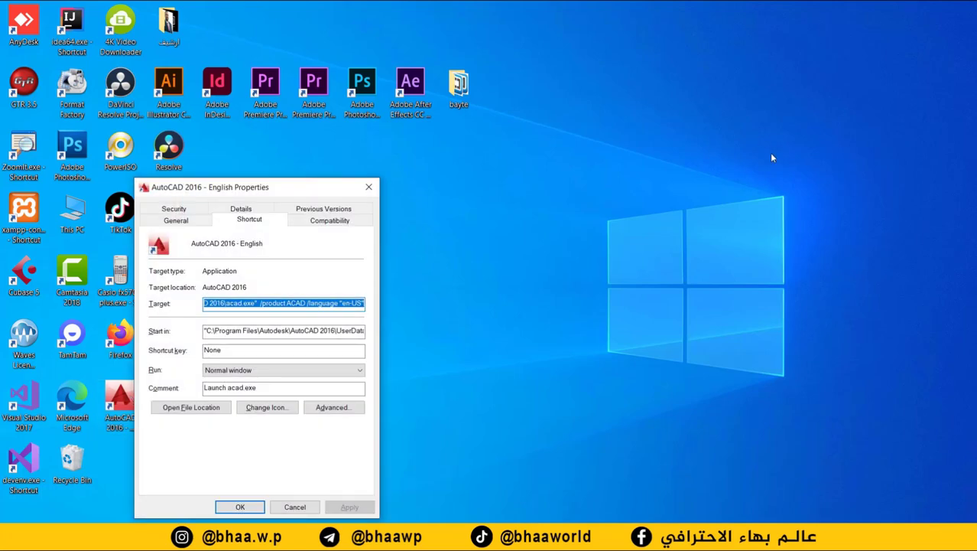
pyautogui.click(367, 185)
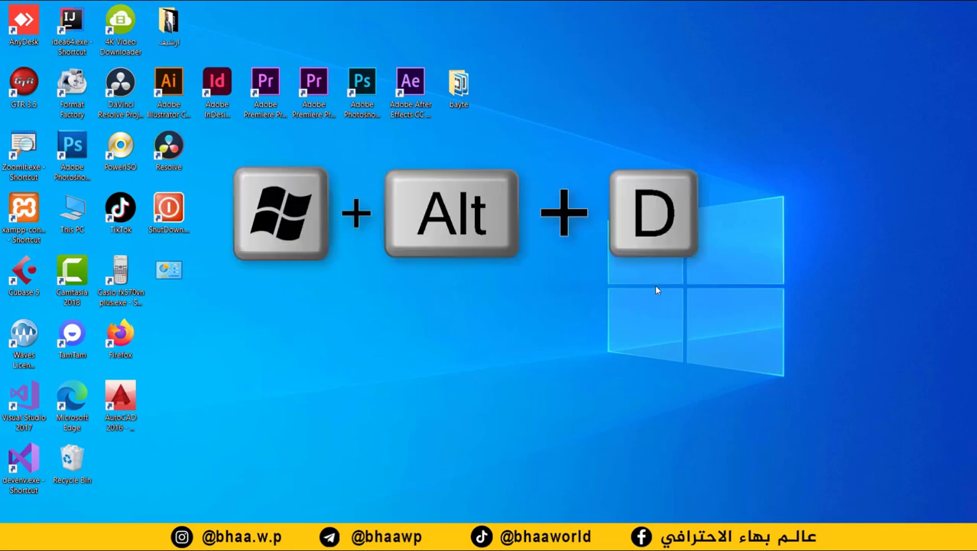
# - Show the date and time calendar over the desktop and hide it again
pyautogui.press('super+alt+d')
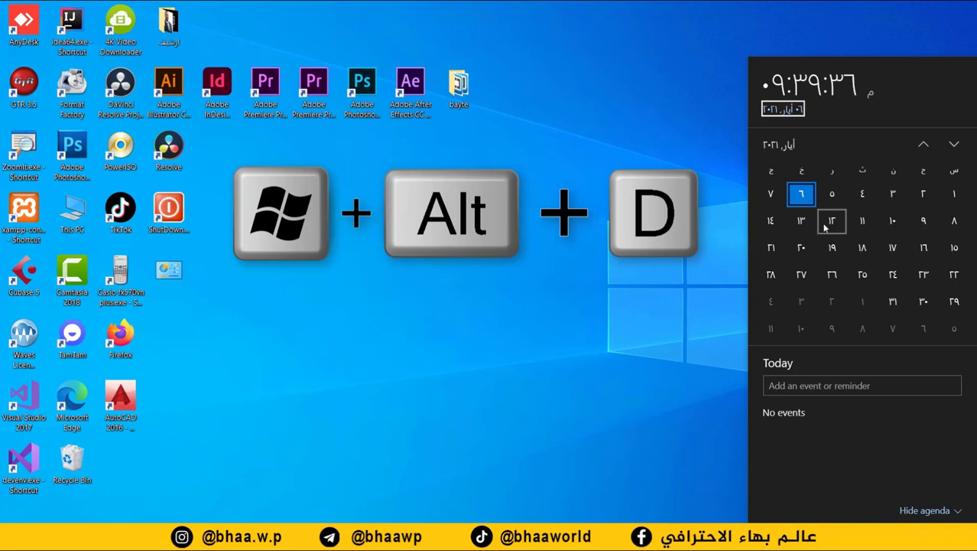
pyautogui.press('super+alt+d')
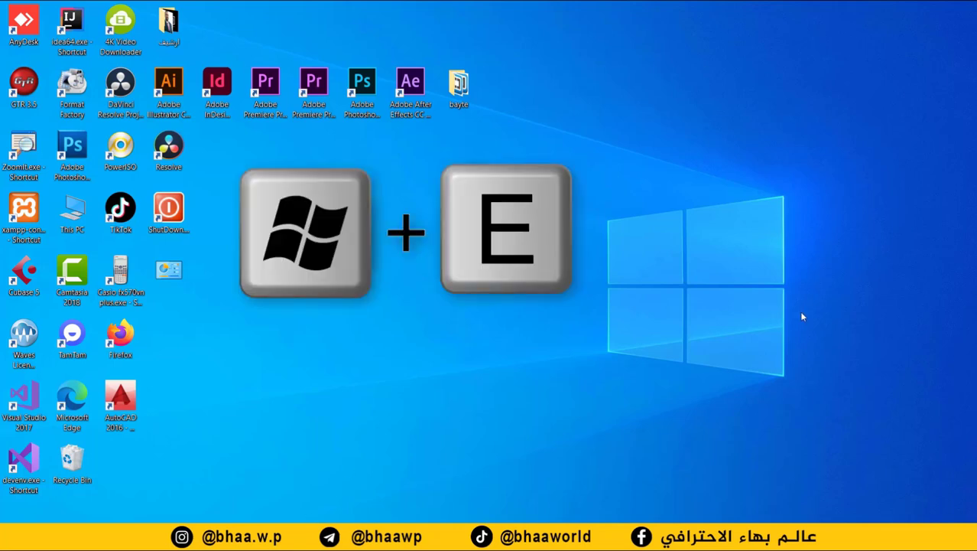
# - Open a File Explorer window, and open and close Windows Settings
pyautogui.press('super+e')
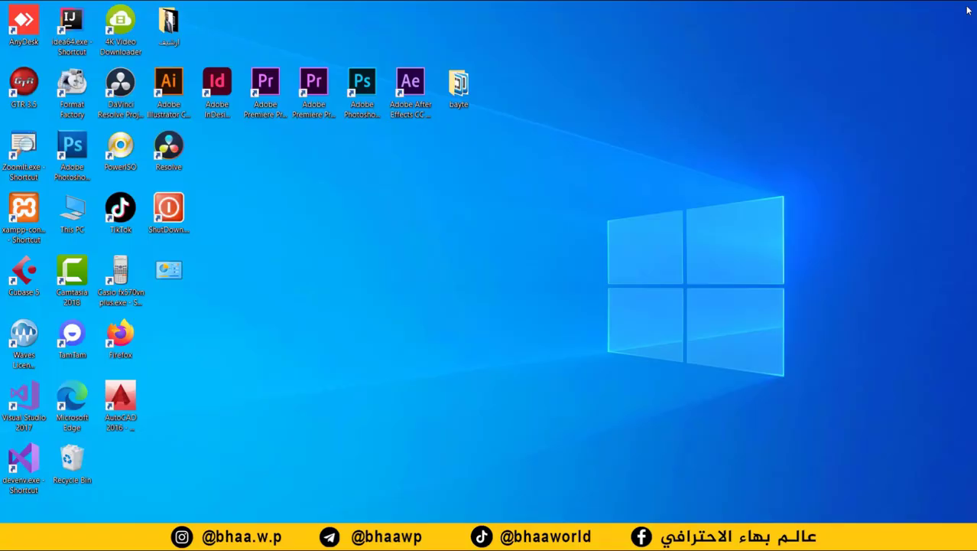
pyautogui.press('super+i')
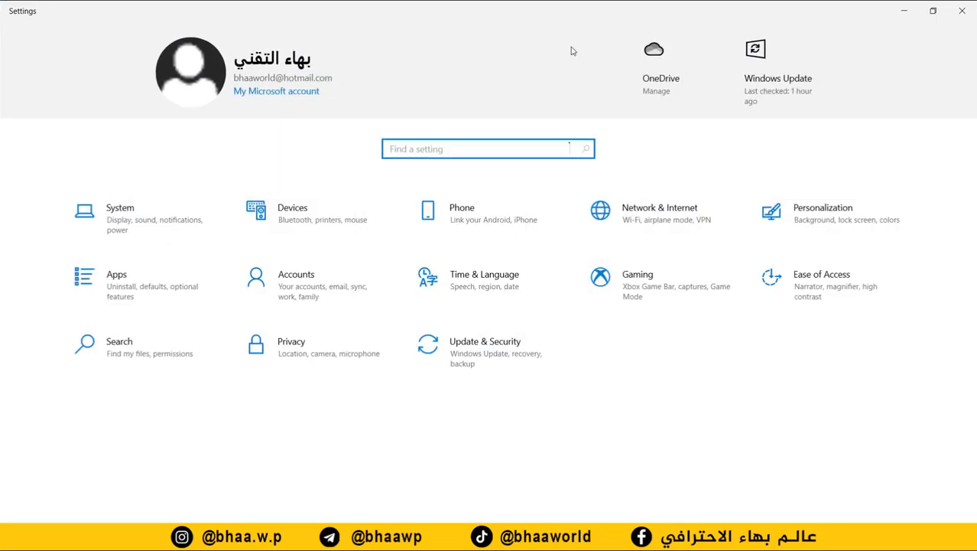
pyautogui.click(964, 11)
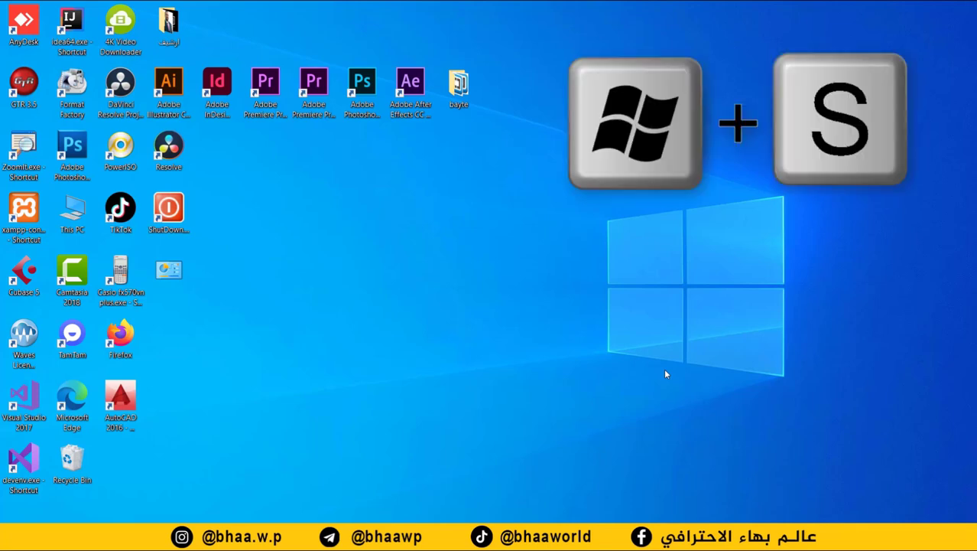
# - Search Windows for vi, look over the matching apps and settings, and close the search
pyautogui.press('super+s')
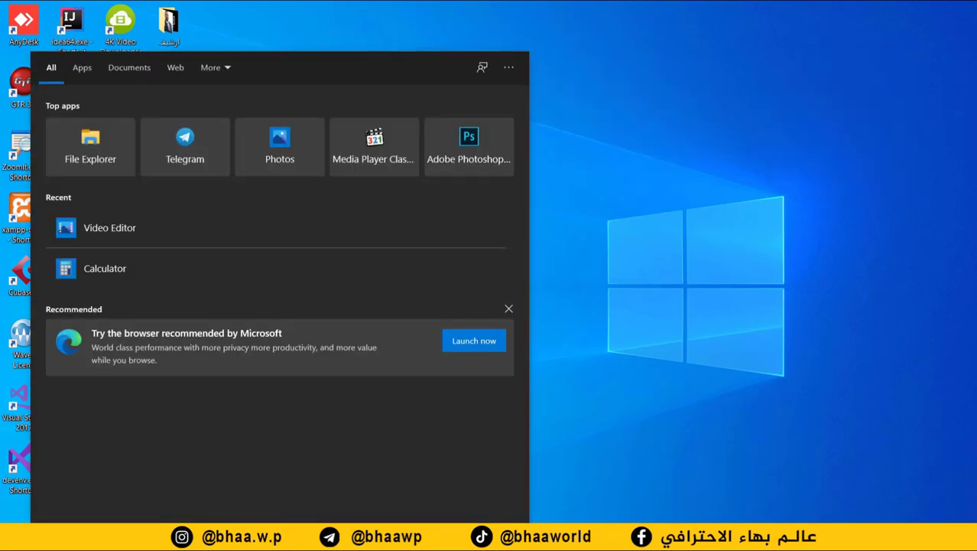
pyautogui.write('vi')
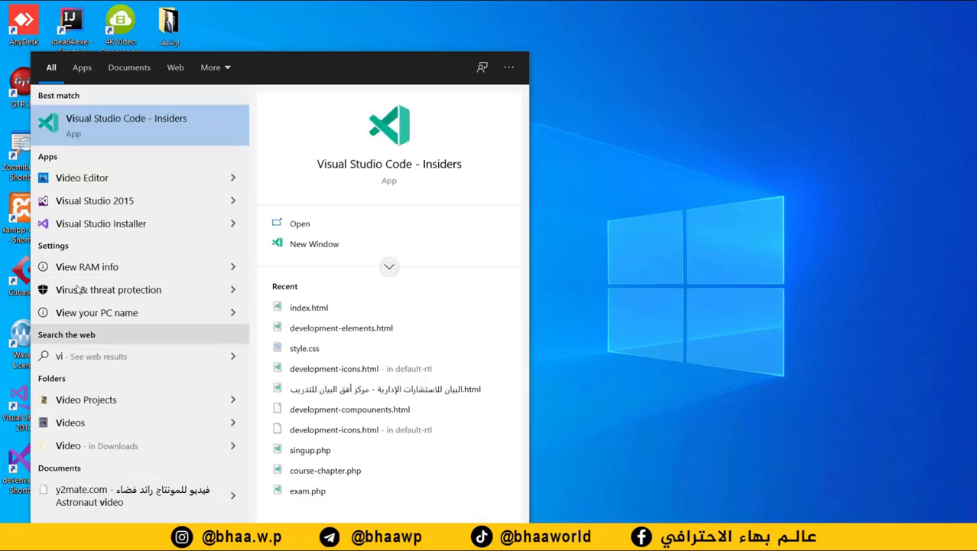
pyautogui.press('Escape')
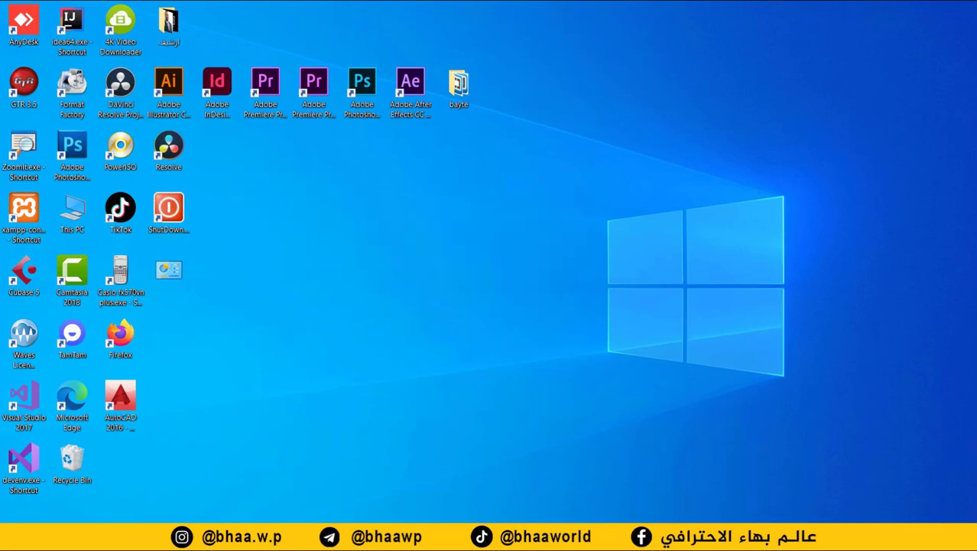
# - Cycle through the taskbar apps to preview their windows, and select the Photoshop document's window
pyautogui.press('super+t')
pyautogui.press('Escape')
pyautogui.press('super+t')
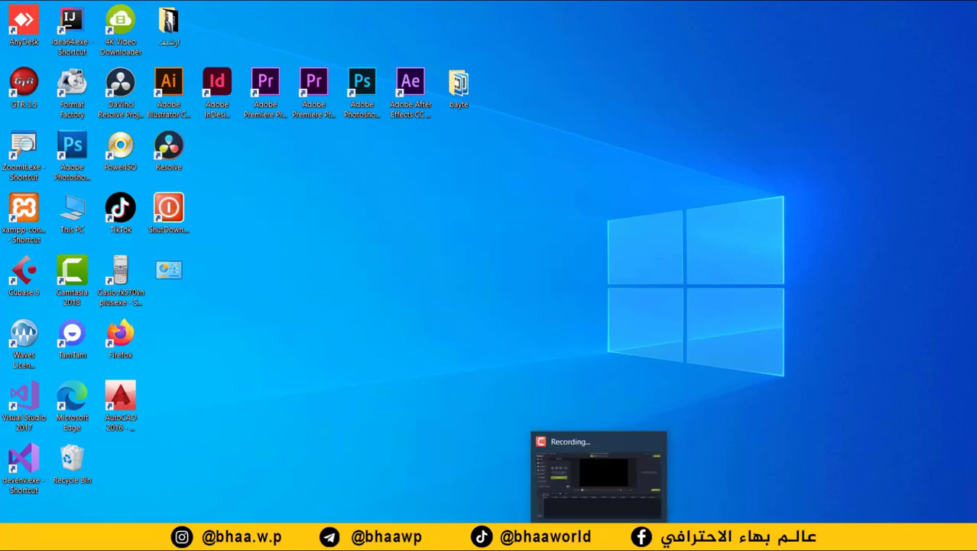
pyautogui.press('Escape')
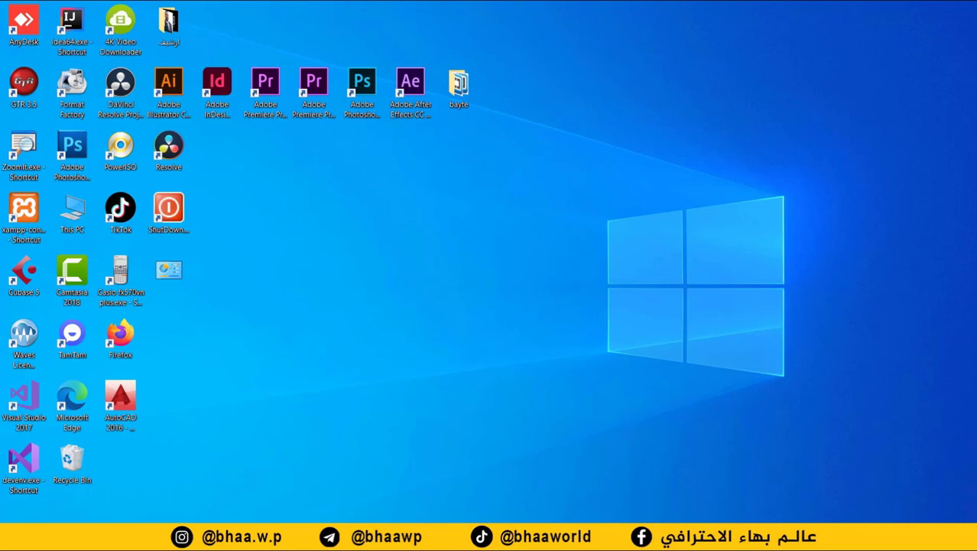
pyautogui.moveTo(582, 537)
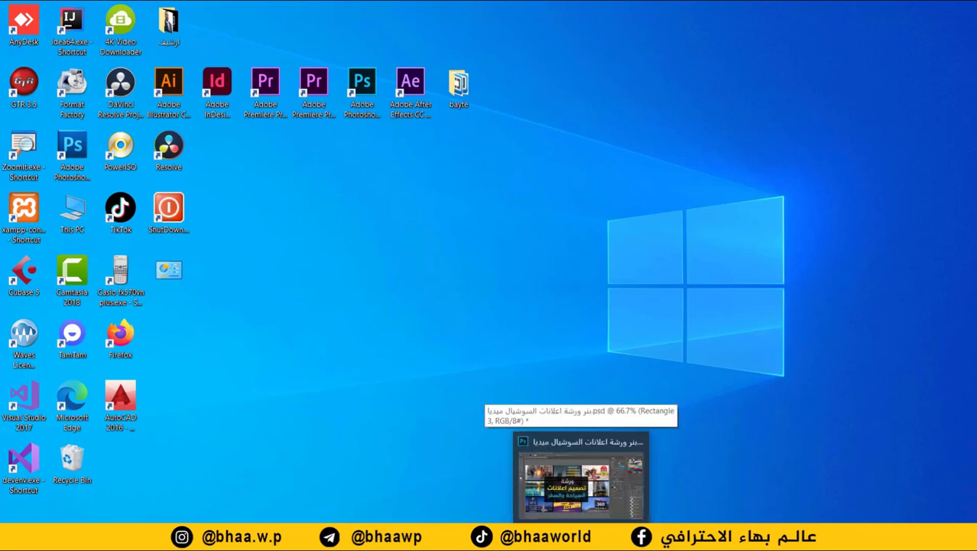
pyautogui.click(582, 478)
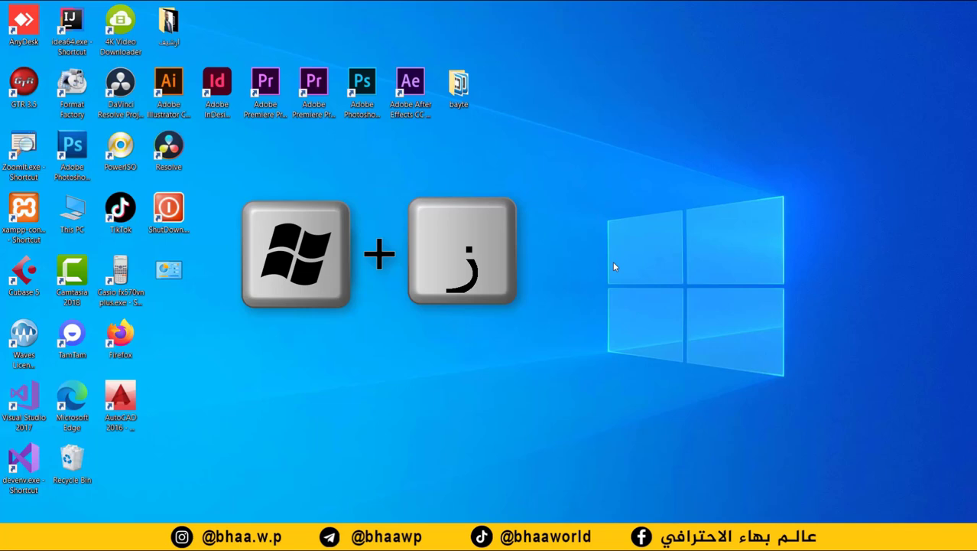
# - Open the Windows emoji picker and browse its emoji categories through to the symbols one
pyautogui.press('super+period')
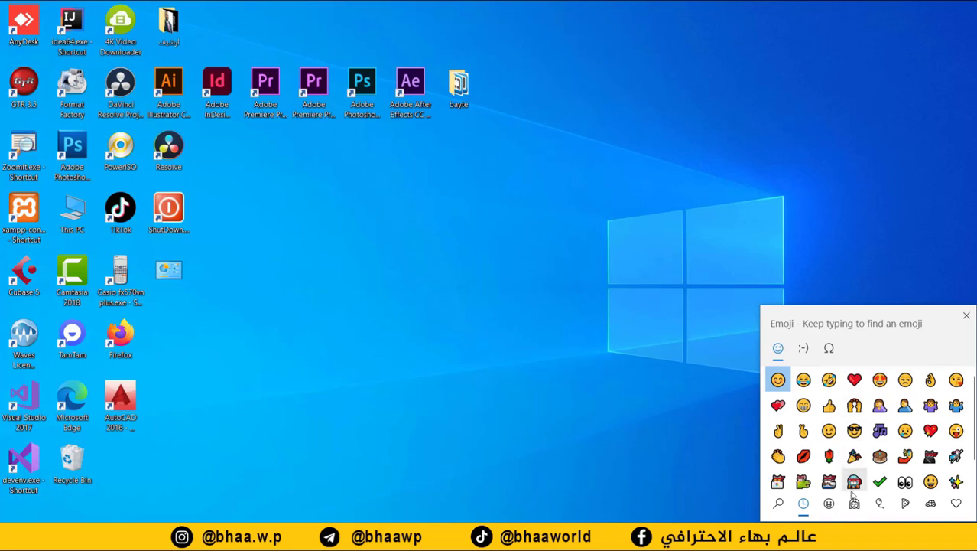
pyautogui.click(829, 502)
pyautogui.click(854, 502)
pyautogui.click(880, 503)
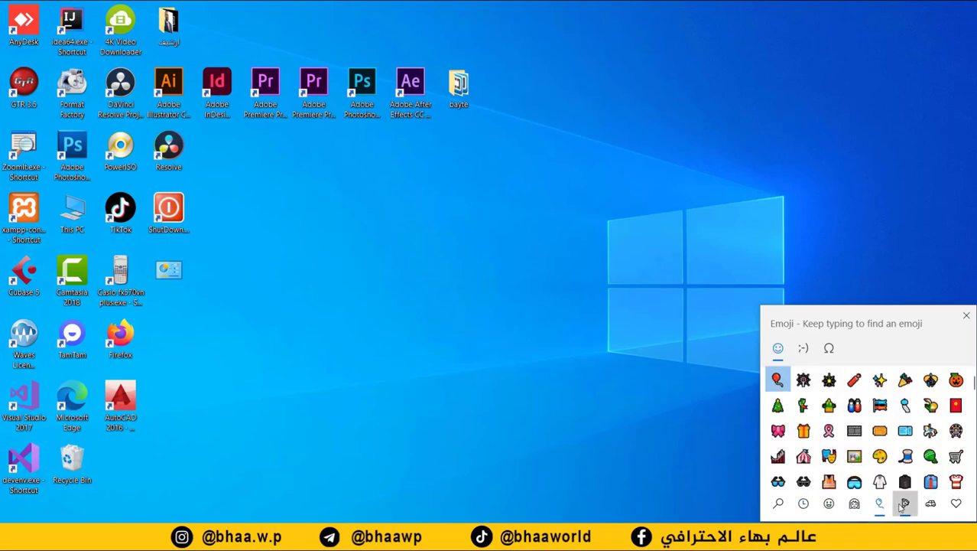
pyautogui.click(906, 502)
pyautogui.click(931, 503)
pyautogui.click(956, 502)
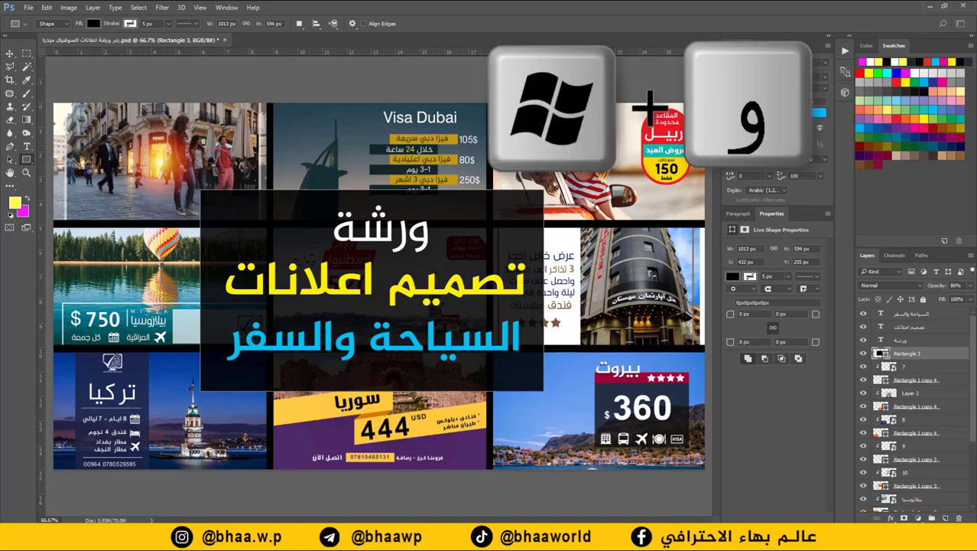
# - Peek at the desktop from the Photoshop window, and restore all minimized windows
pyautogui.press('super+comma')
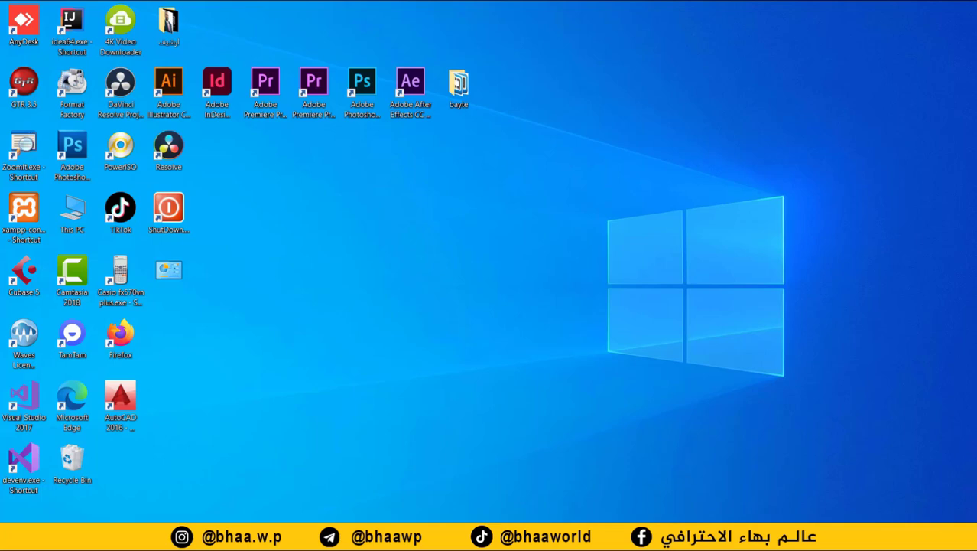
pyautogui.press('super+comma')
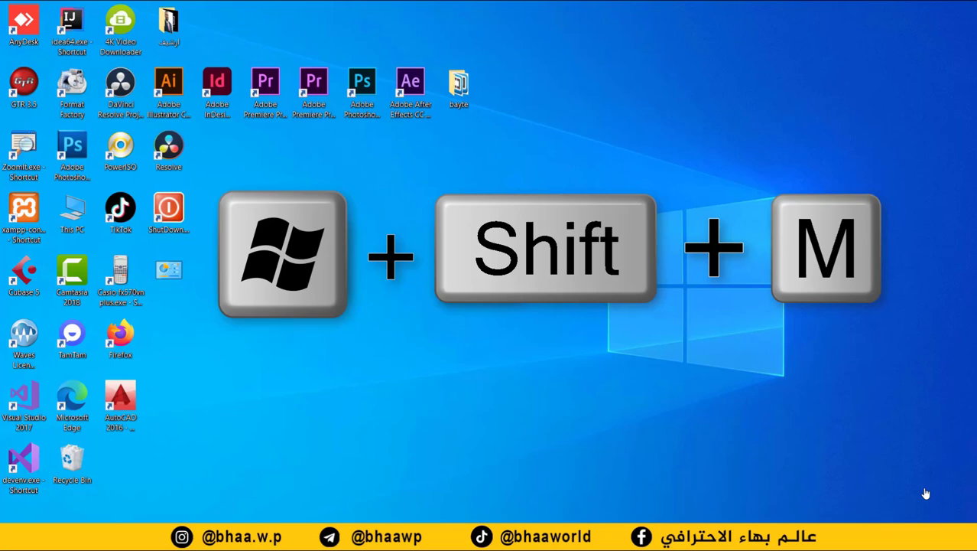
pyautogui.press('super+shift+m')
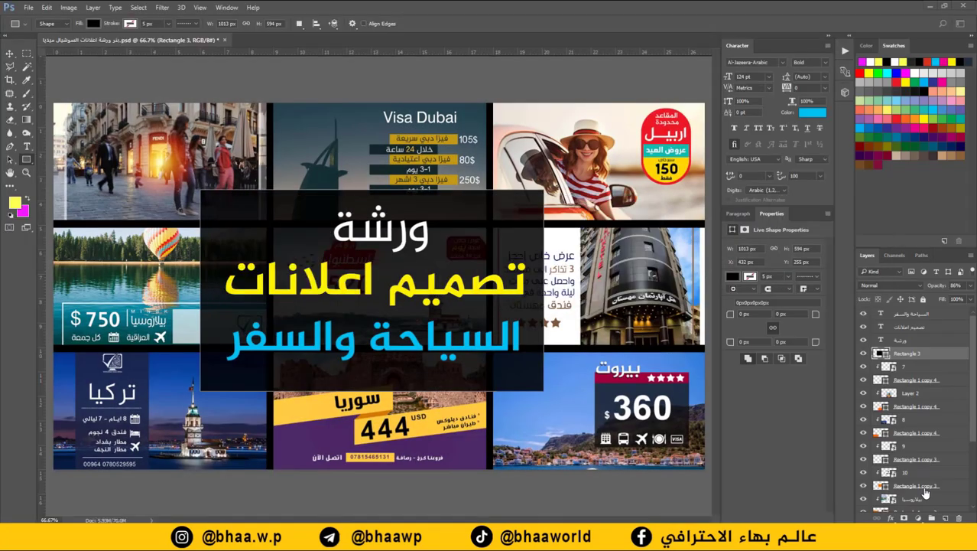
# - Minimize the Photoshop window and hide the remaining windows to show the desktop
pyautogui.click(928, 5)
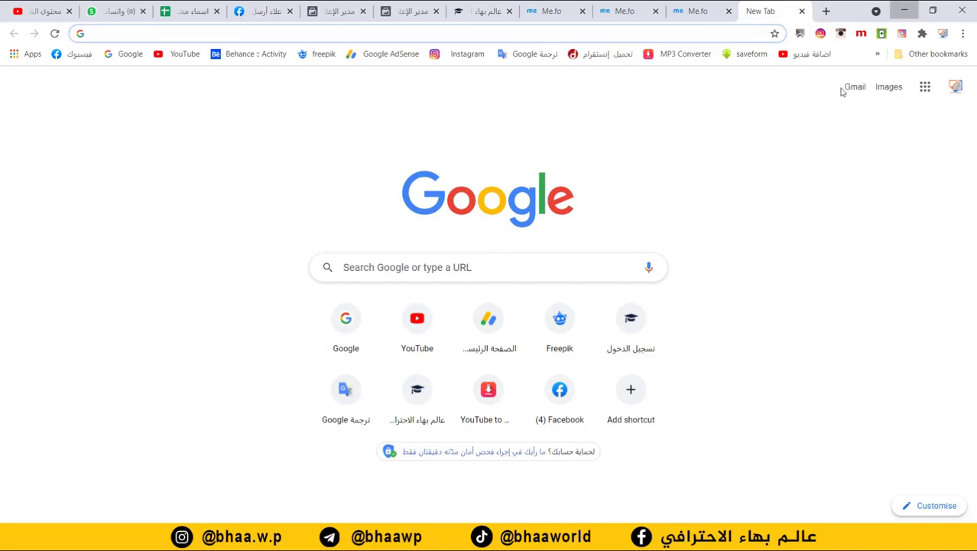
pyautogui.press('super+d')
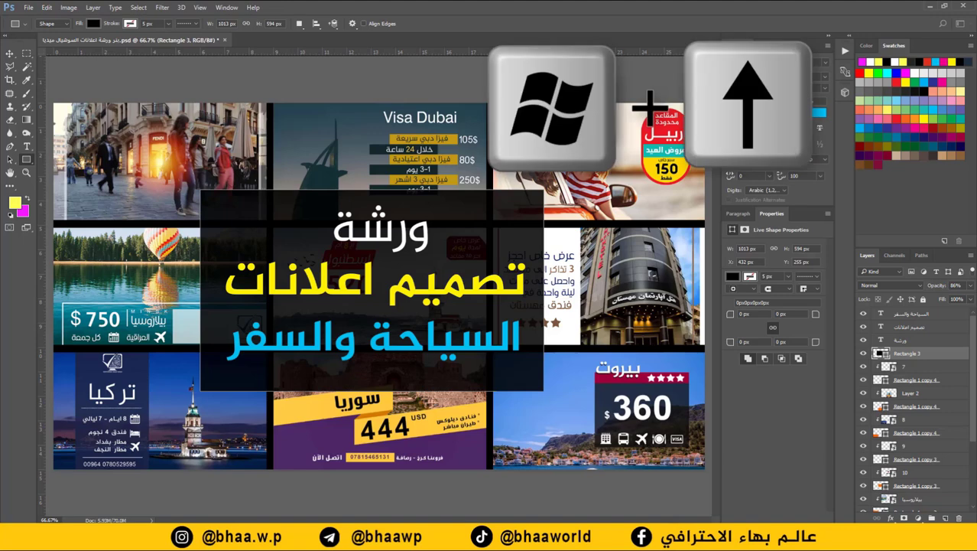
# - Try to reduce the maximized Photoshop window, and minimize it
pyautogui.press('super+Down')
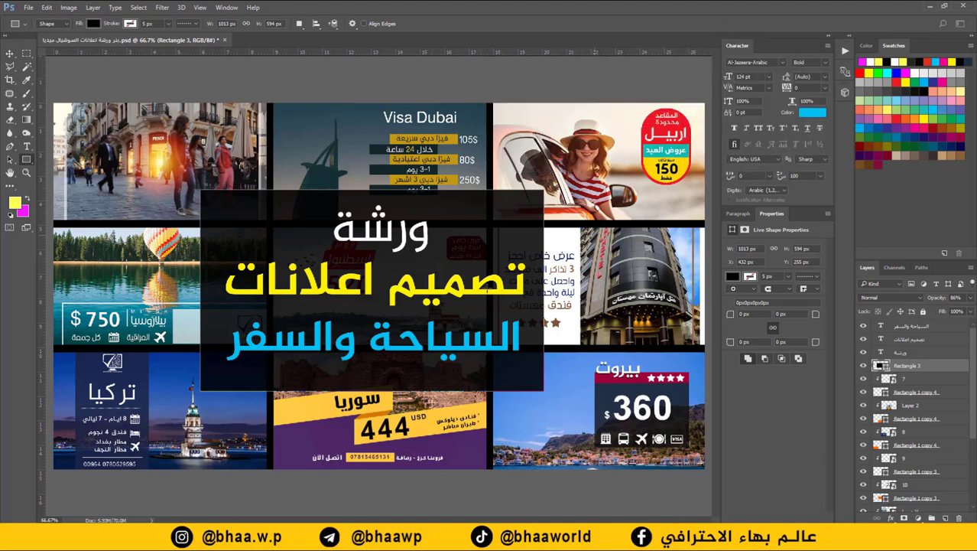
pyautogui.click(931, 7)
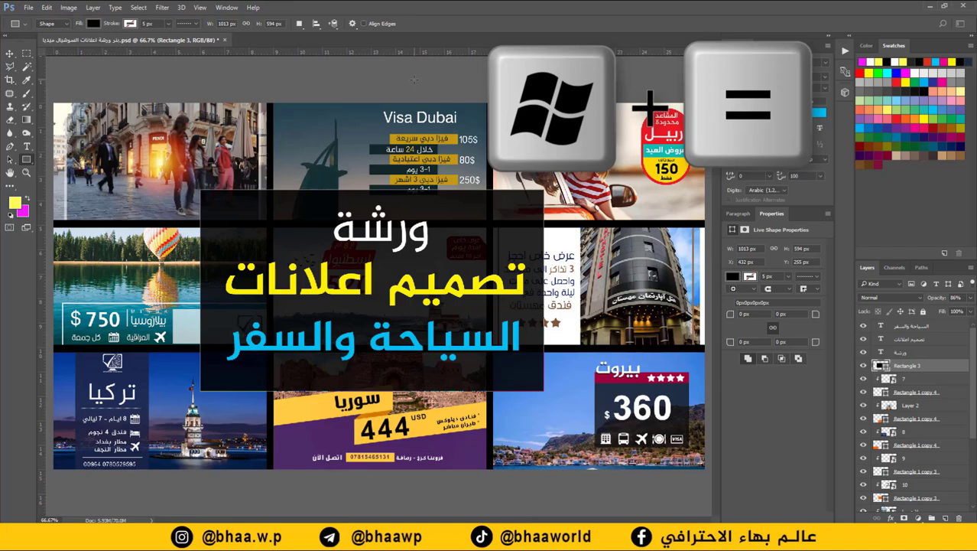
# - Magnify the screen to 400% with Magnifier and reduce it back to 100%
pyautogui.press('super+equal')
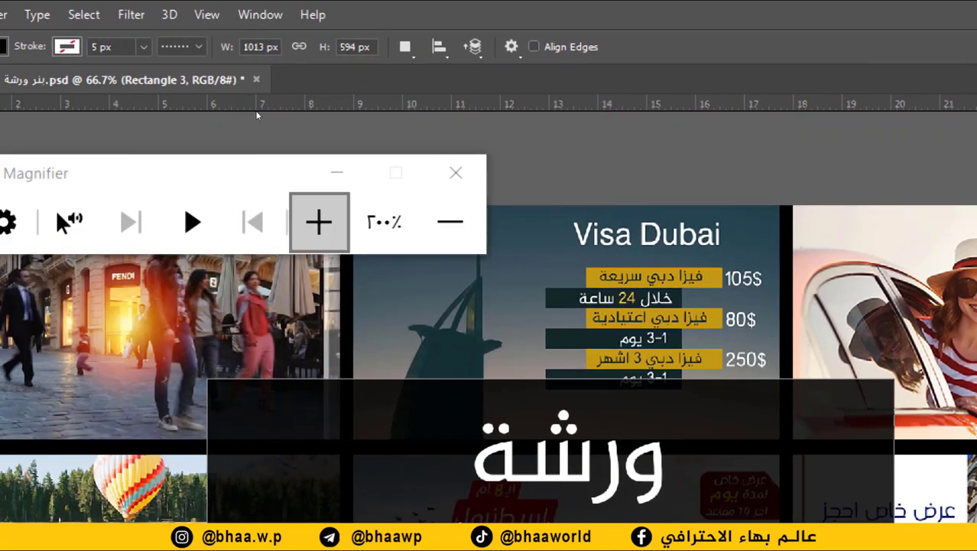
pyautogui.press('super+equal')
pyautogui.press('super+equal')
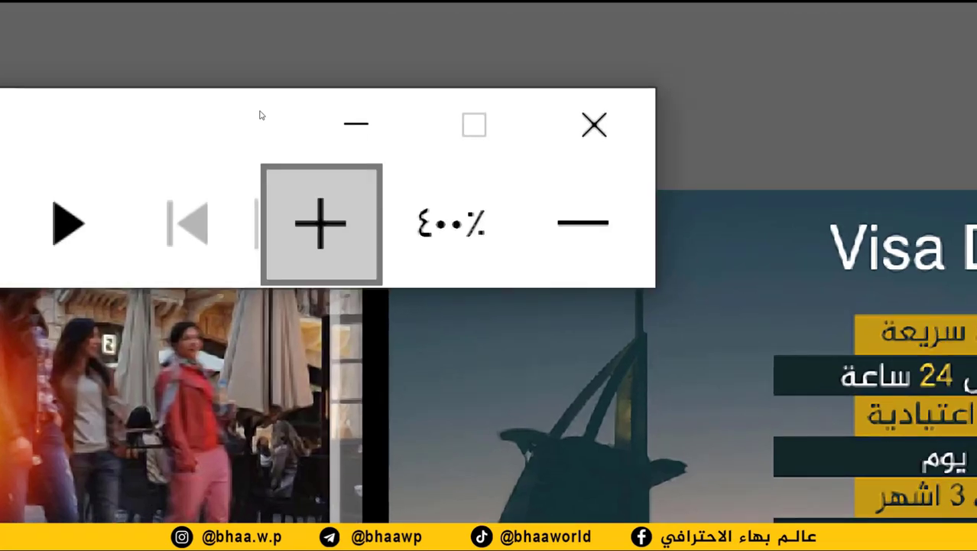
pyautogui.press('super+minus')
pyautogui.press('super+minus')
pyautogui.press('super+minus')
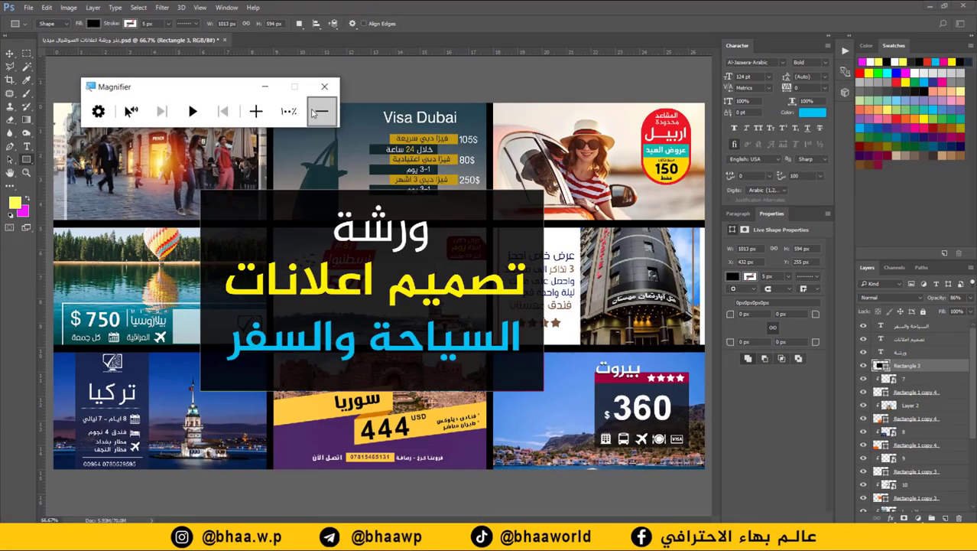
# - Magnify the screen to 200% and close Magnifier
pyautogui.click(256, 107)
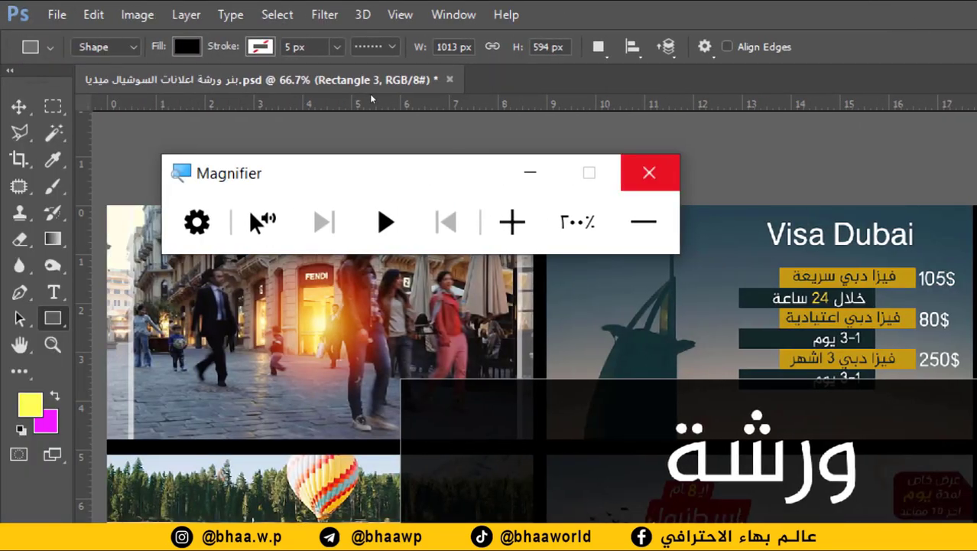
pyautogui.click(326, 87)
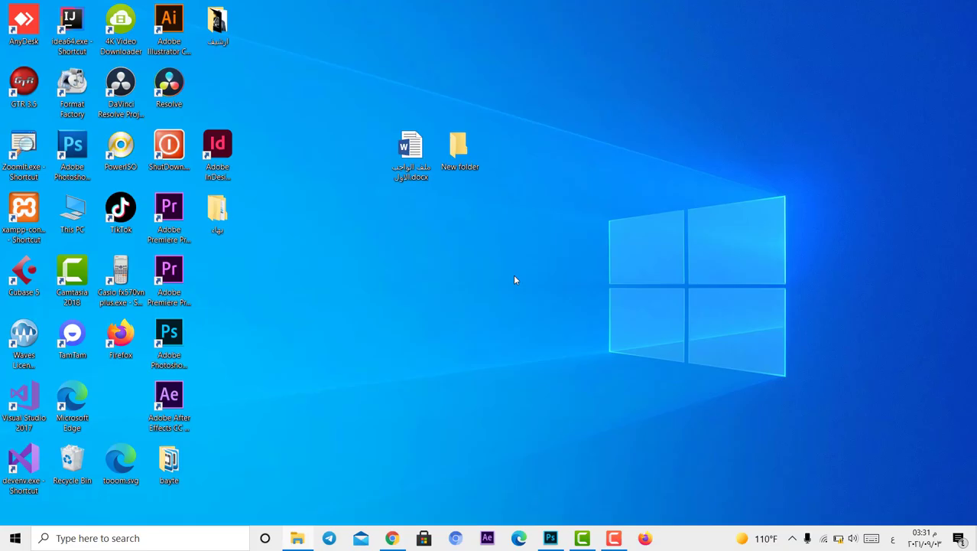